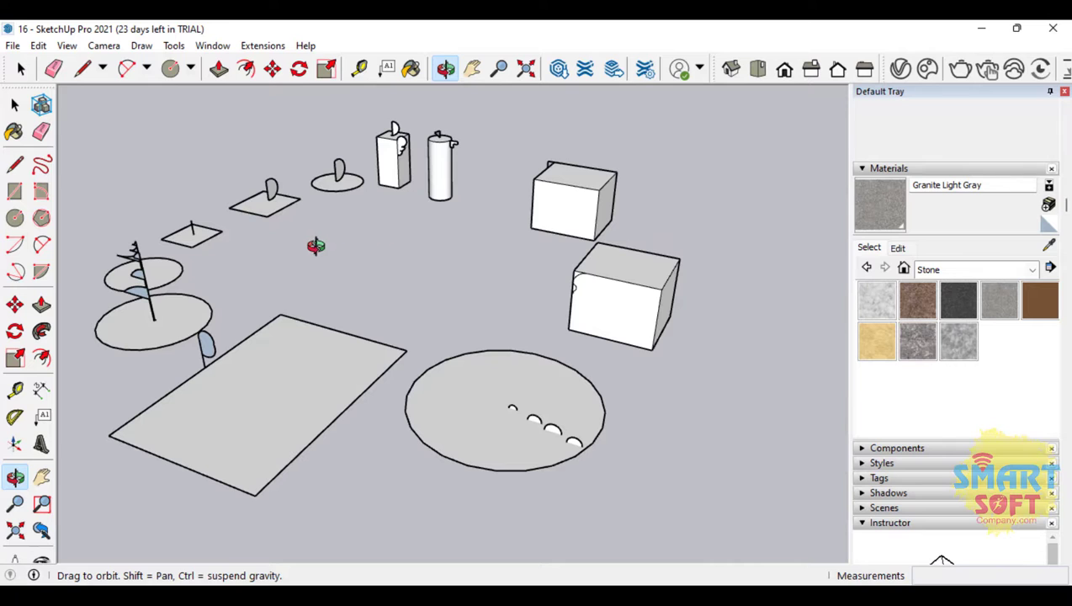
Sweep the innermost half-round profile around the large circular face with Follow Me to form a ring.
drag(177, 274, 305, 282)
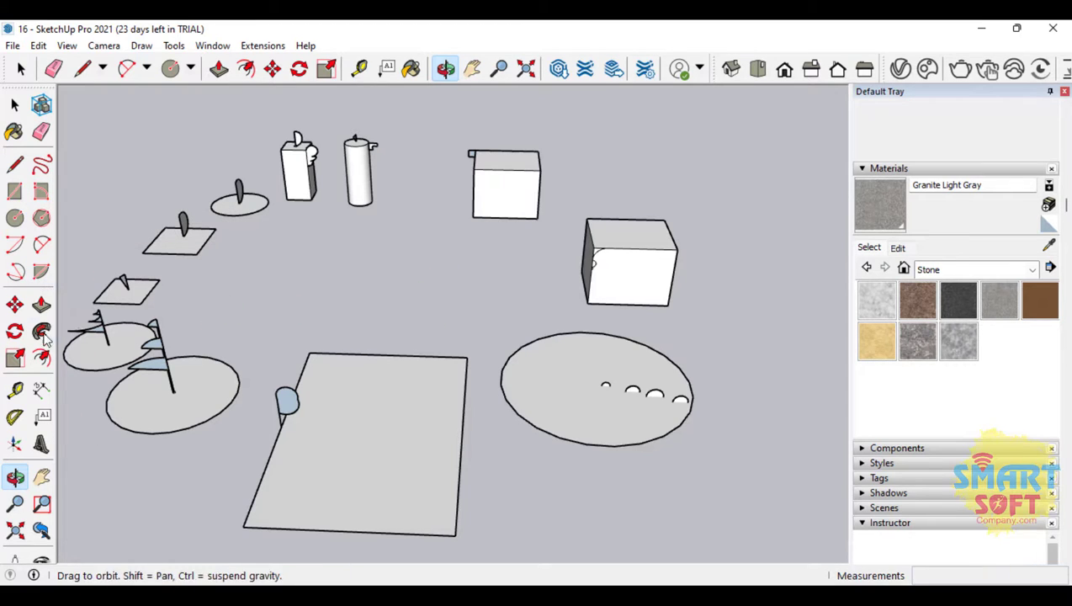
drag(452, 361, 364, 354)
scroll(176, 348, down, 4)
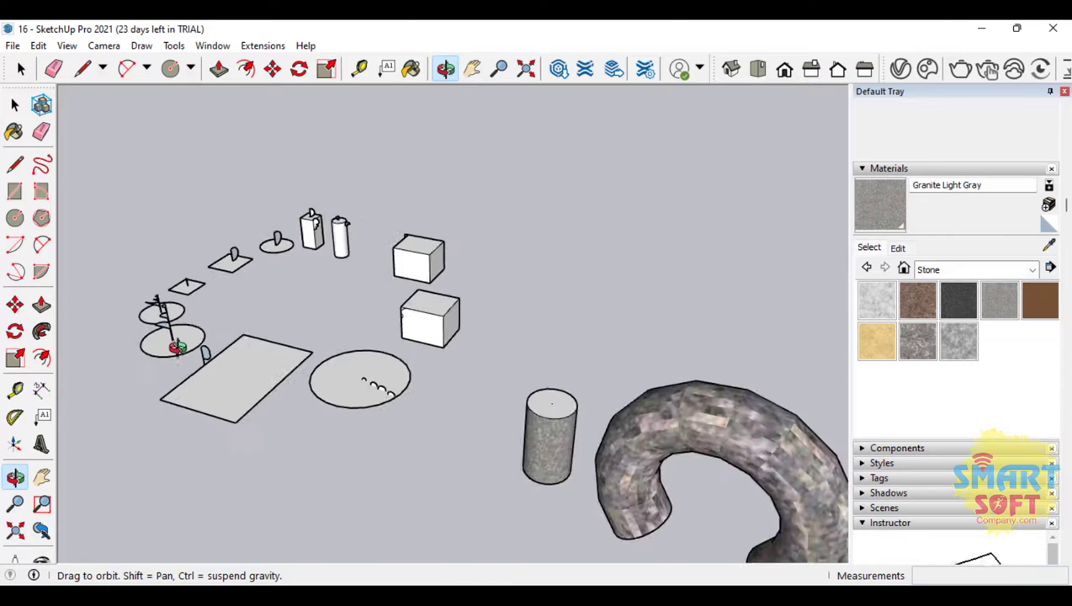
scroll(372, 378, up, 10)
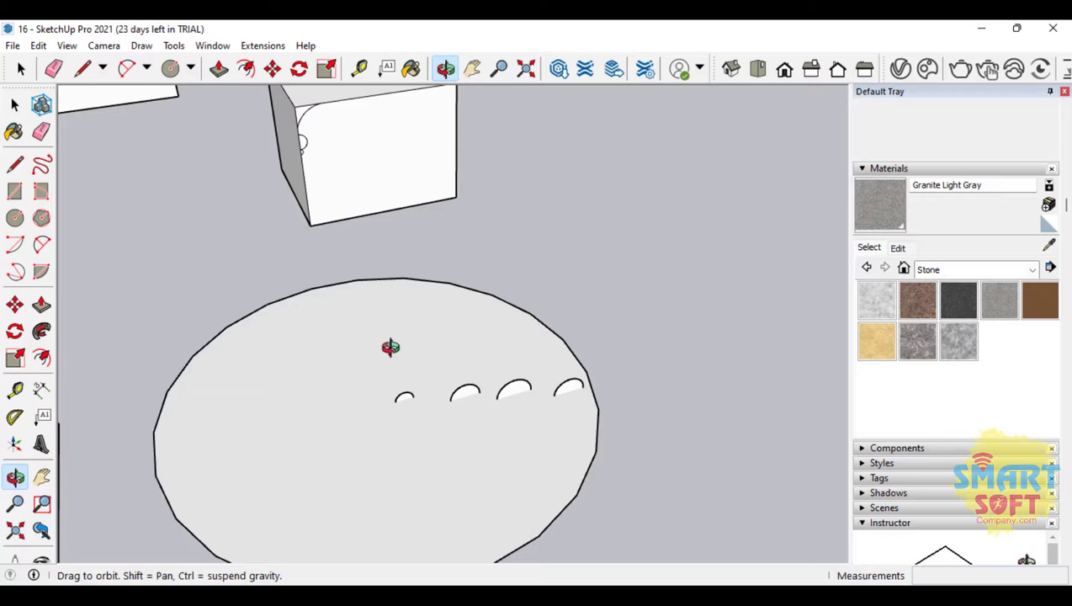
scroll(253, 189, down, 2)
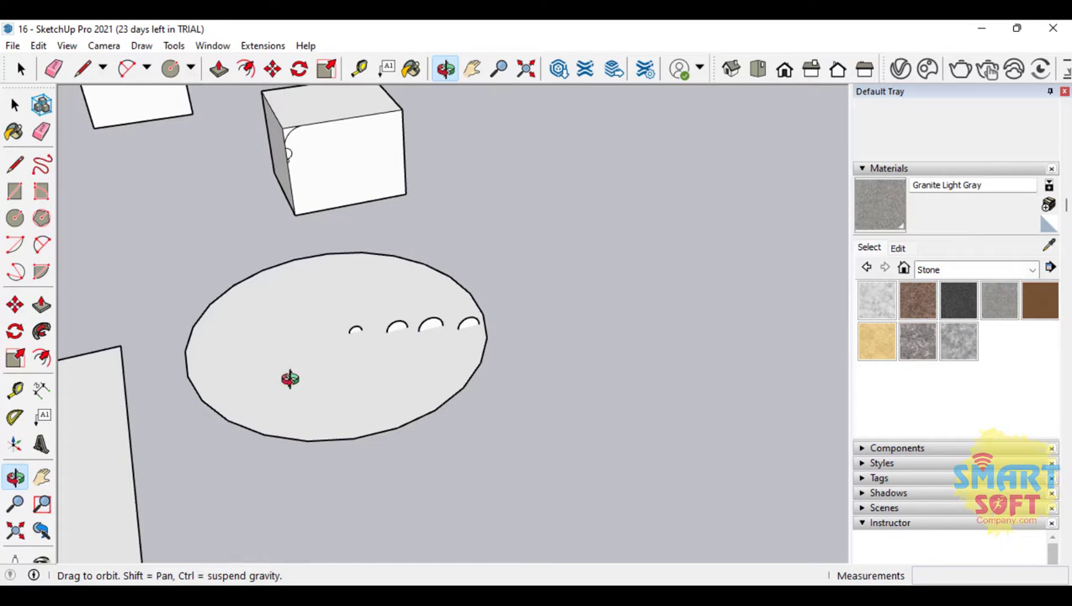
scroll(284, 378, up, 2)
drag(277, 378, 384, 368)
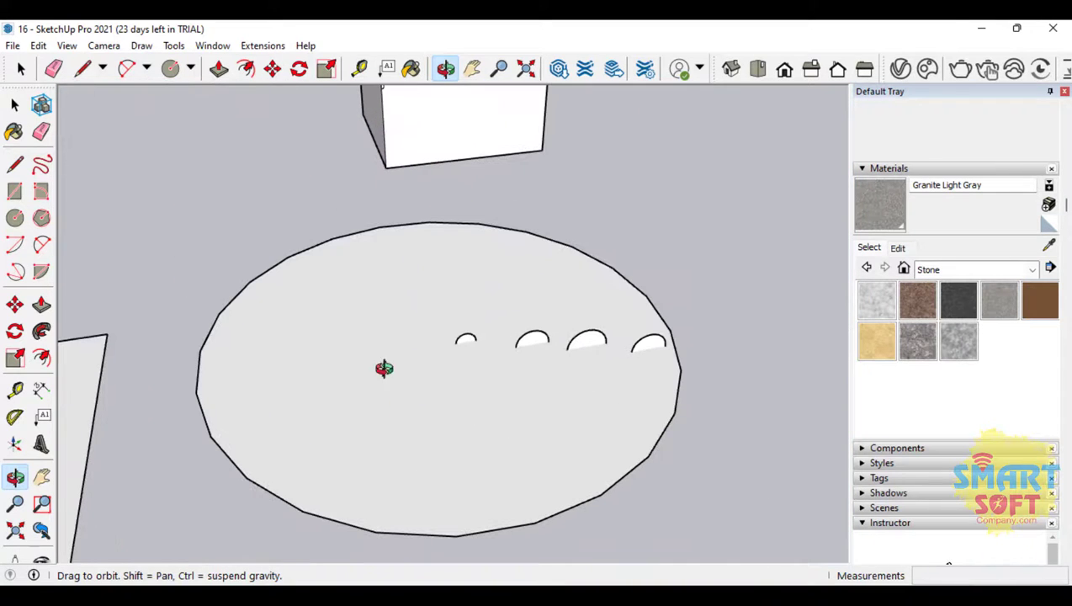
click(15, 105)
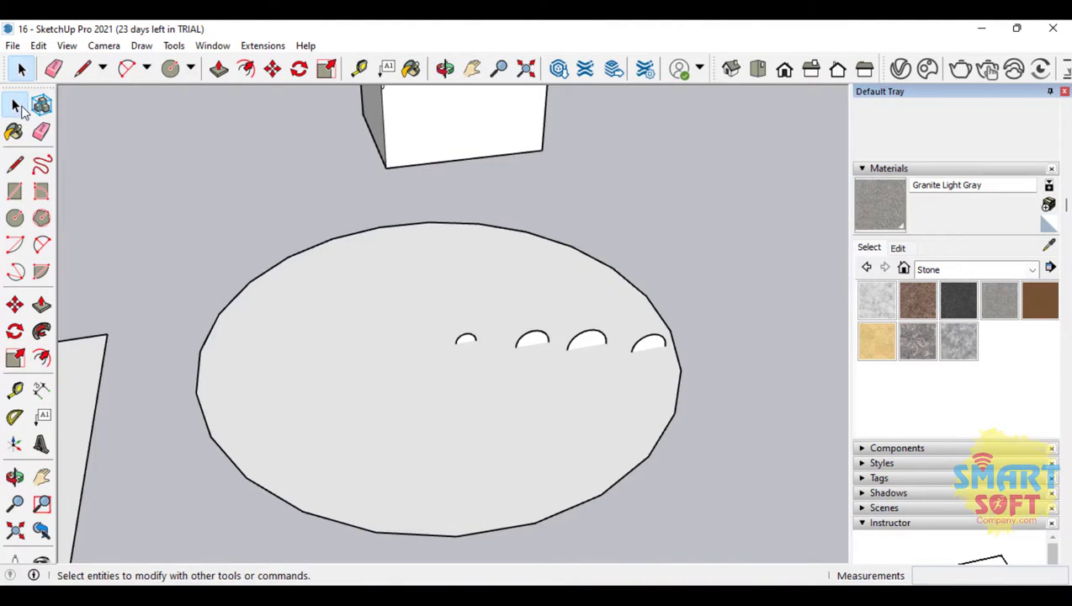
click(340, 341)
double_click(363, 352)
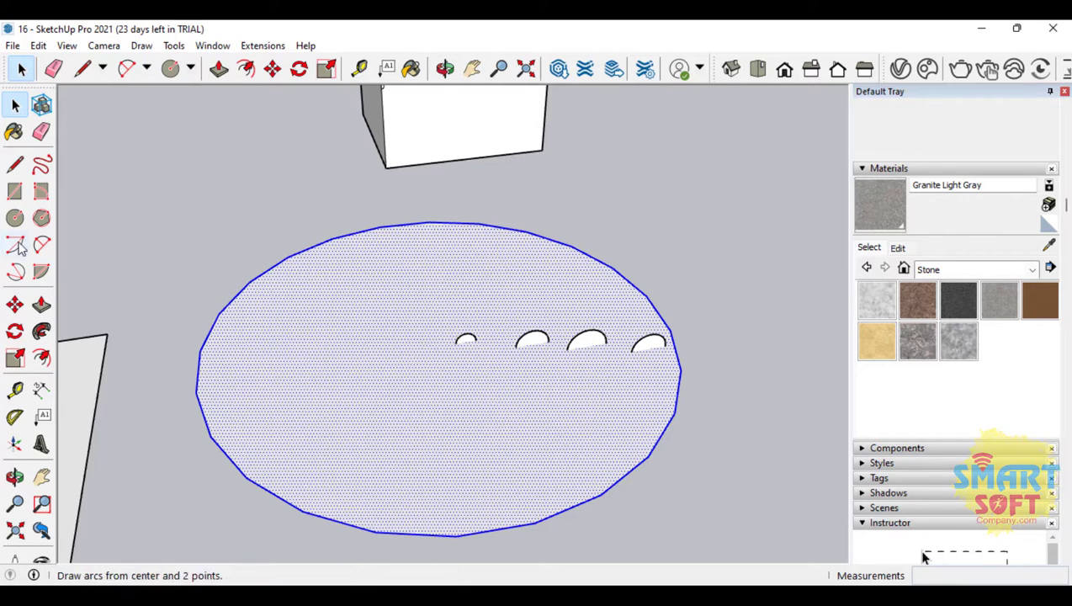
click(41, 331)
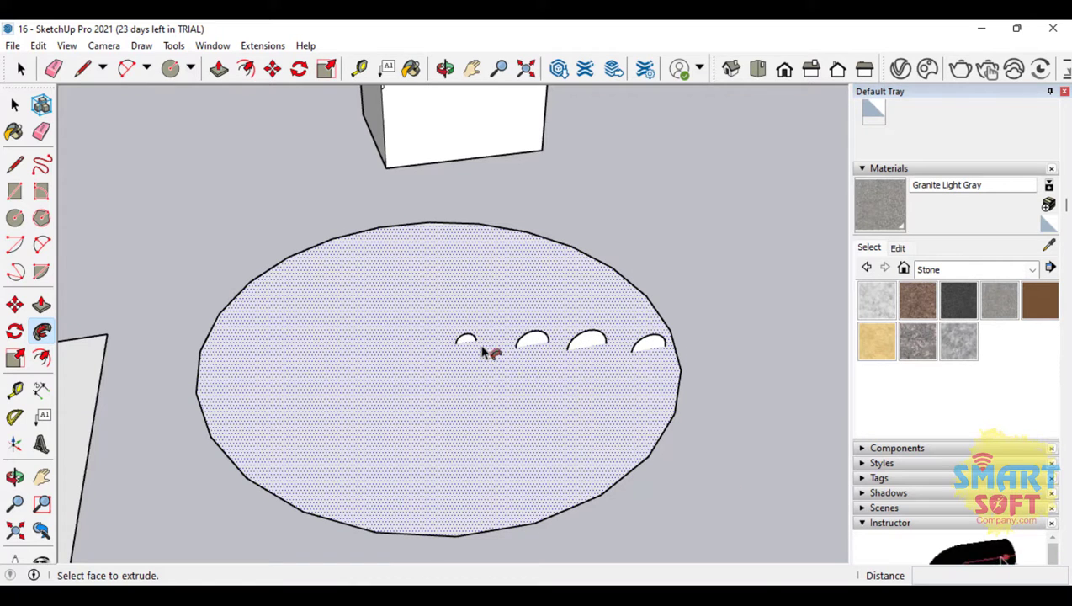
drag(468, 341, 469, 337)
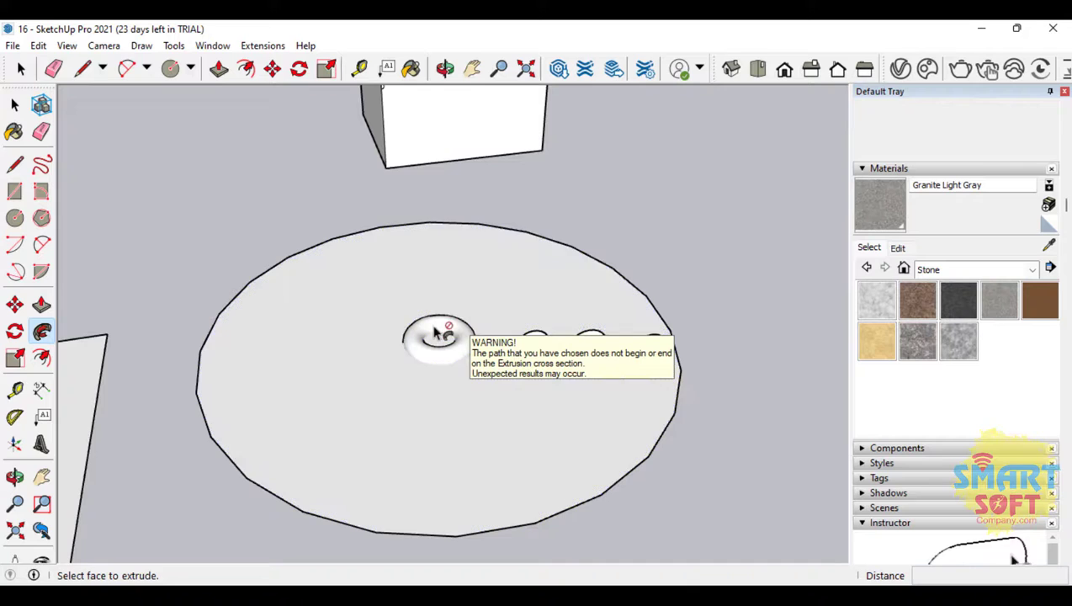
Sweep the second half-round profile from the centre around the same circular face with Follow Me.
key(space)
double_click(371, 342)
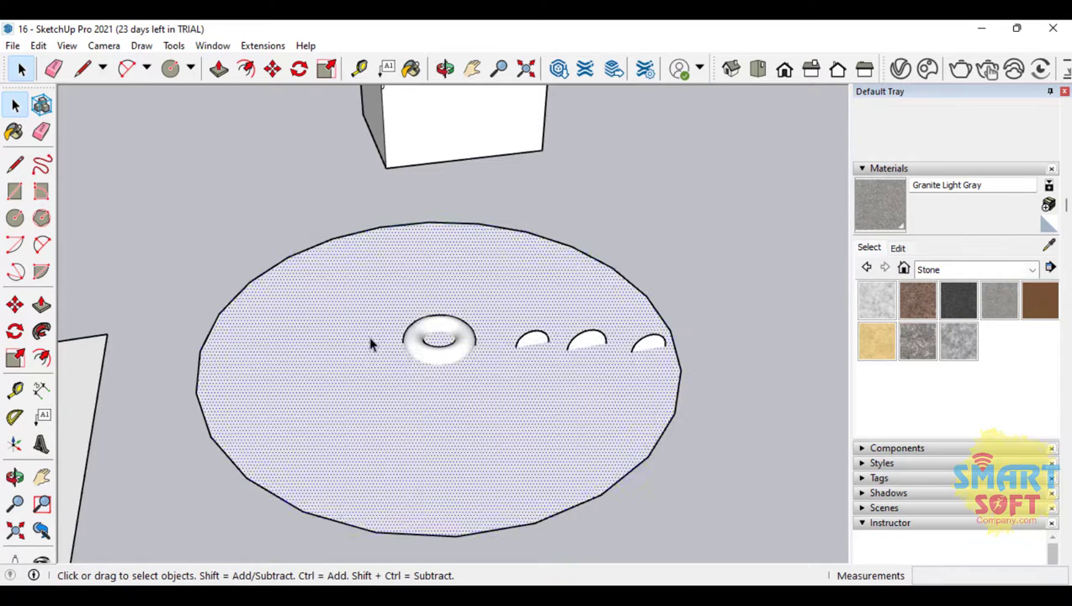
click(41, 330)
click(526, 340)
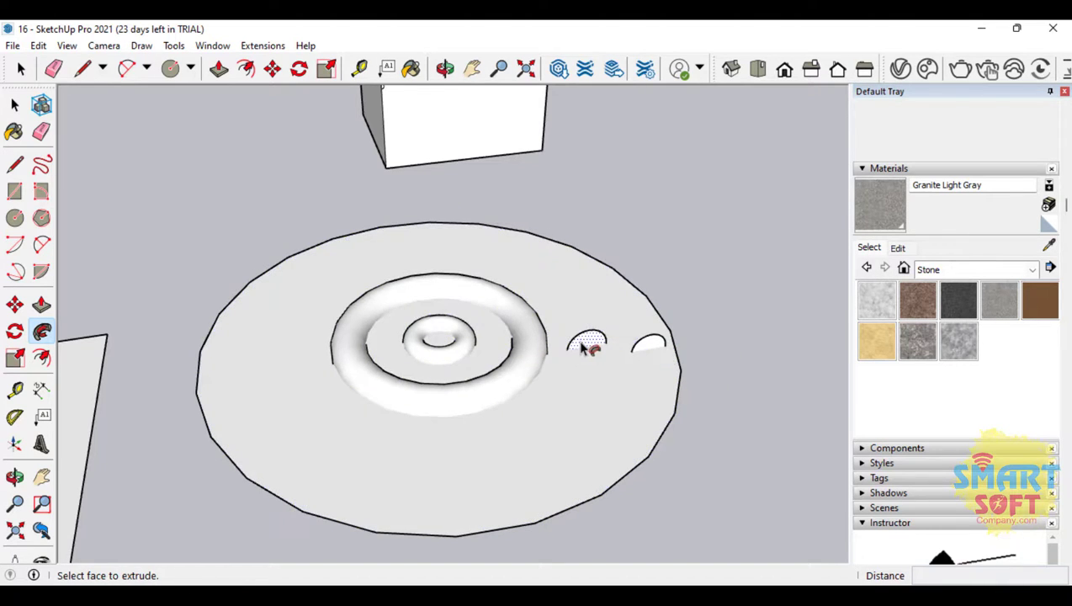
Create the third concentric ring by running Follow Me on the third half-round profile along the circle.
key(space)
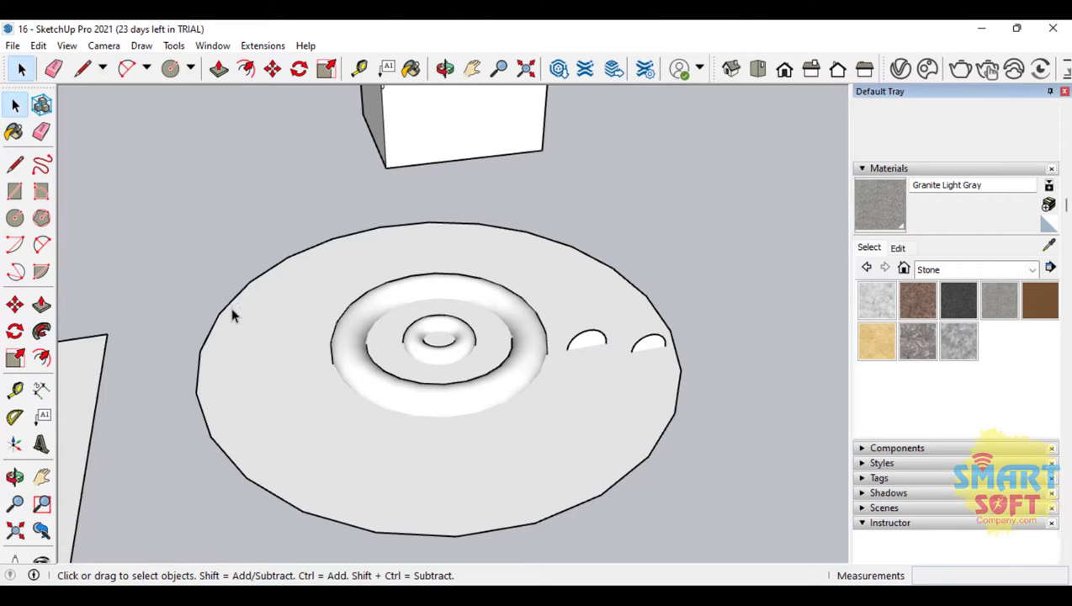
click(219, 346)
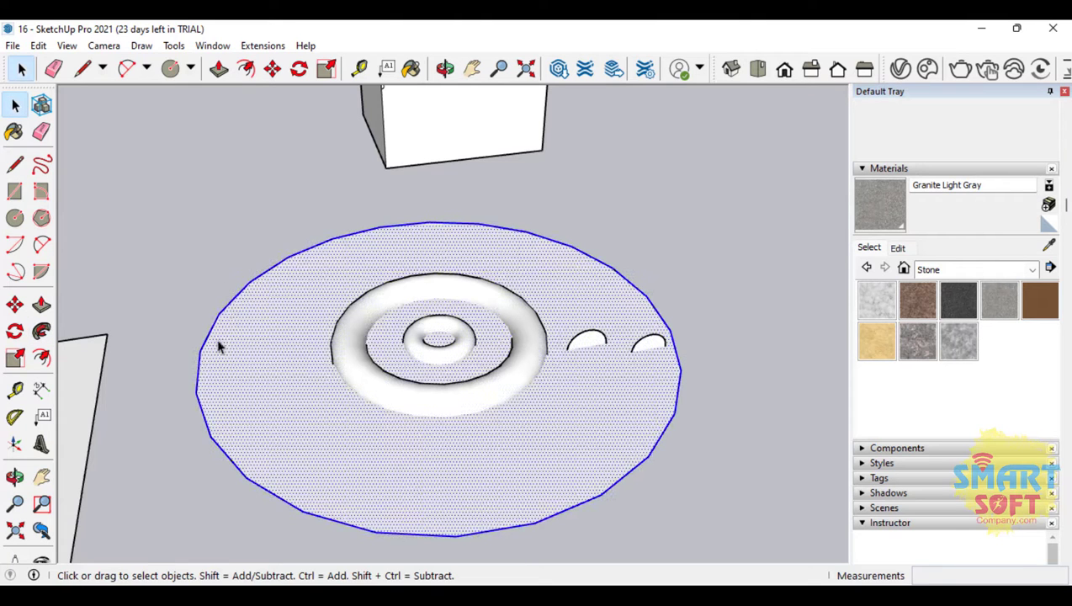
click(41, 330)
click(596, 342)
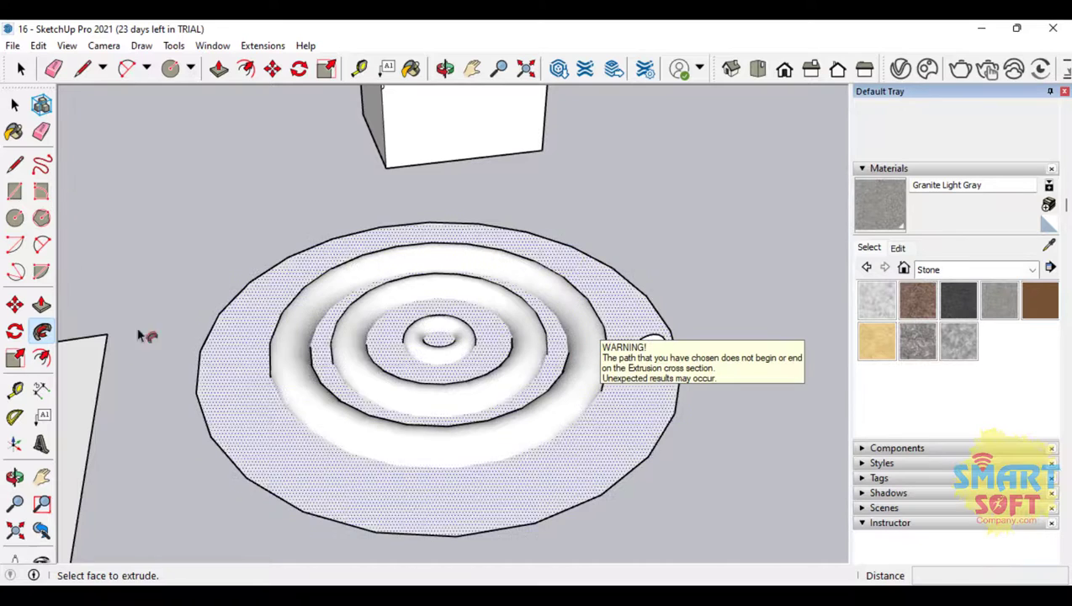
Create the outermost ring by running Follow Me on the remaining half-round profile near the circle's edge.
click(14, 104)
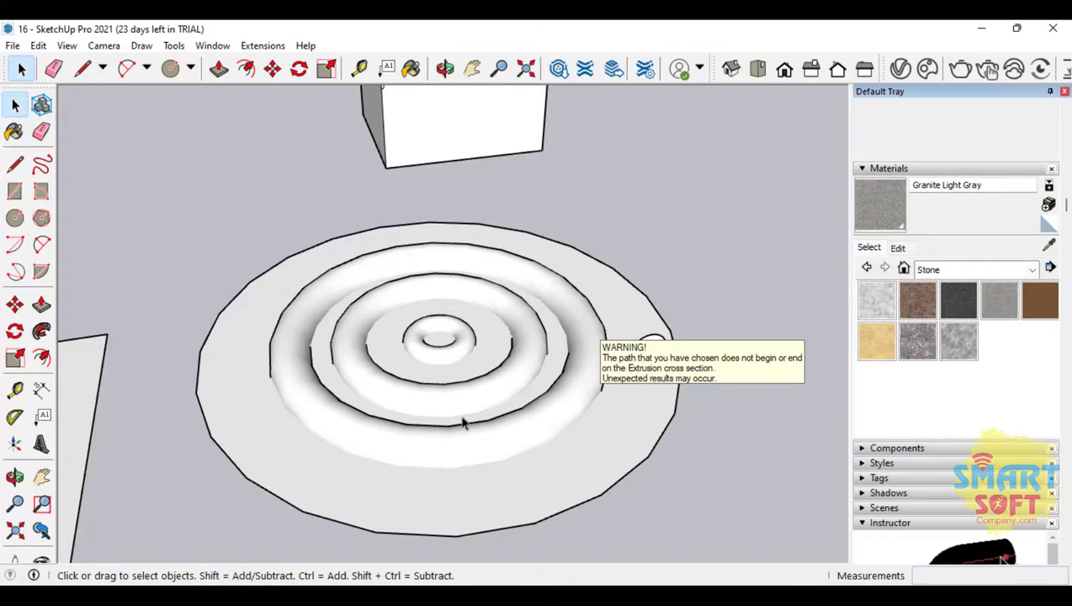
double_click(520, 493)
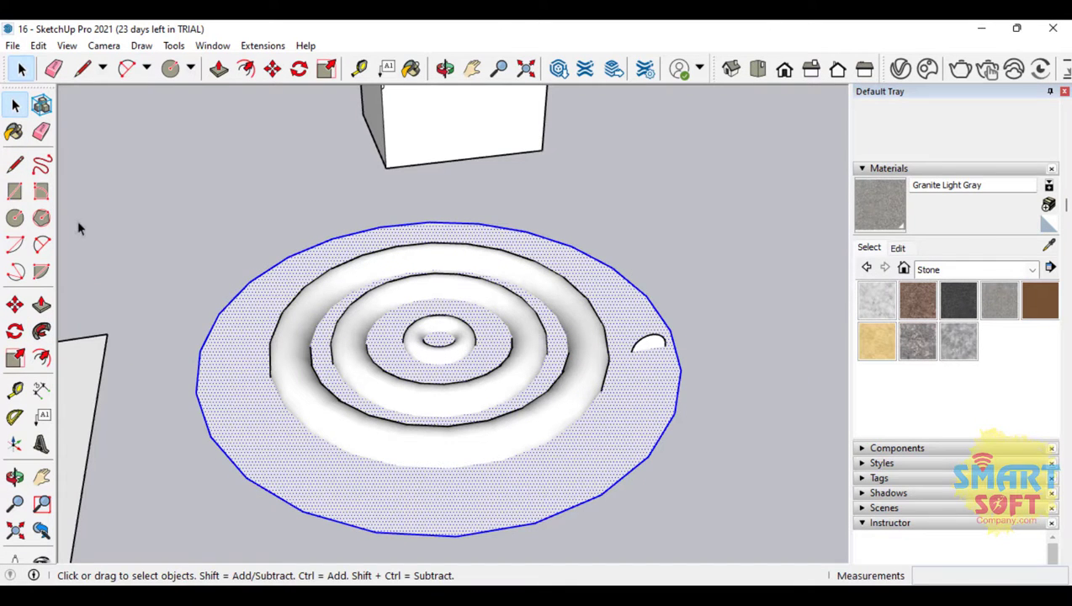
click(41, 331)
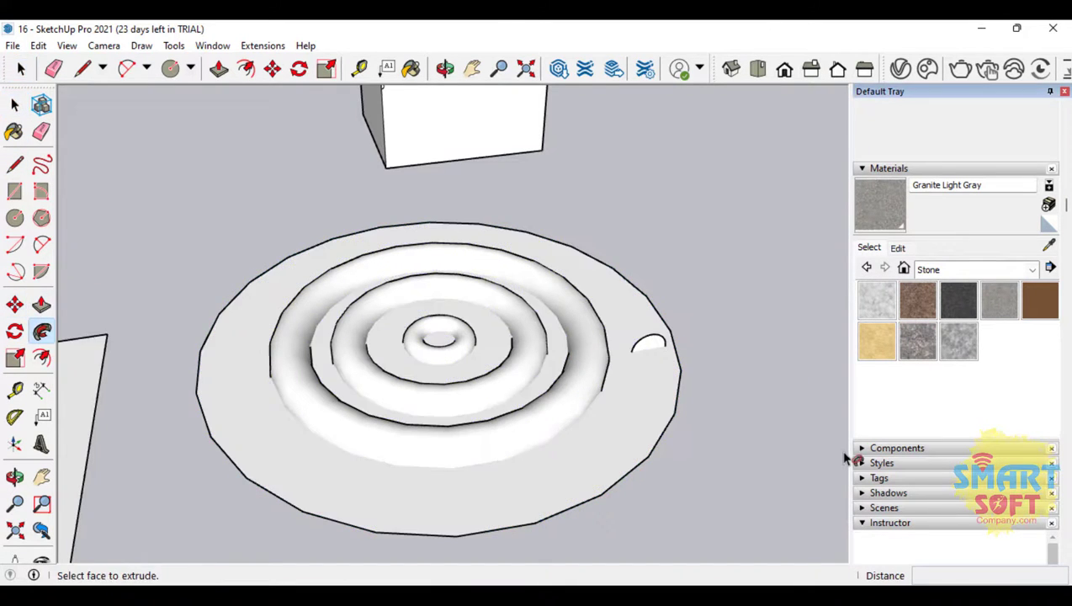
click(650, 351)
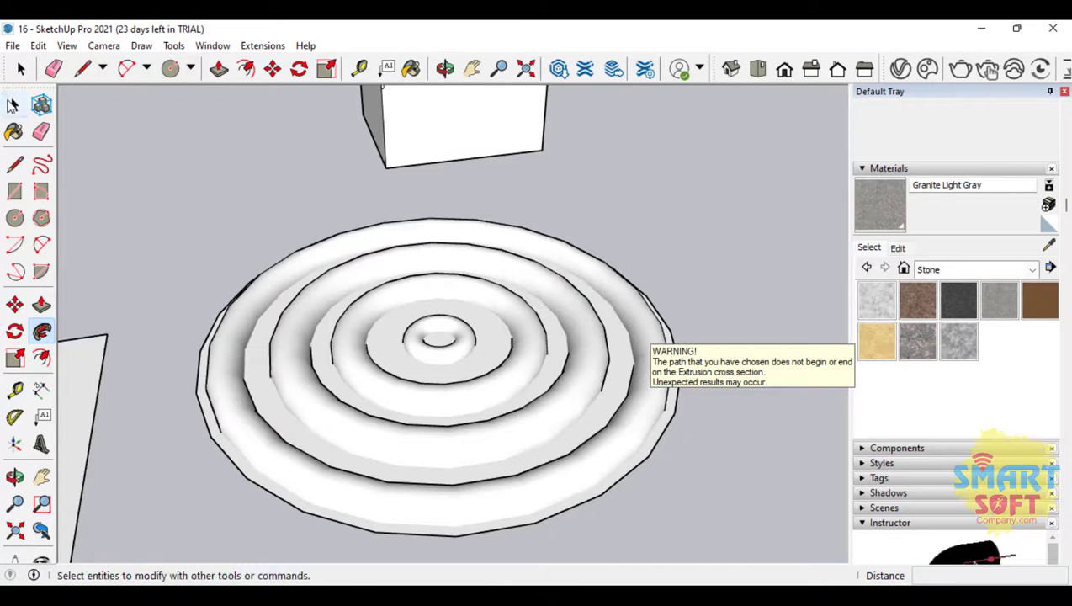
Delete the circular base face together with its outline from beneath the four concentric rings.
click(15, 104)
click(14, 477)
drag(354, 336, 141, 479)
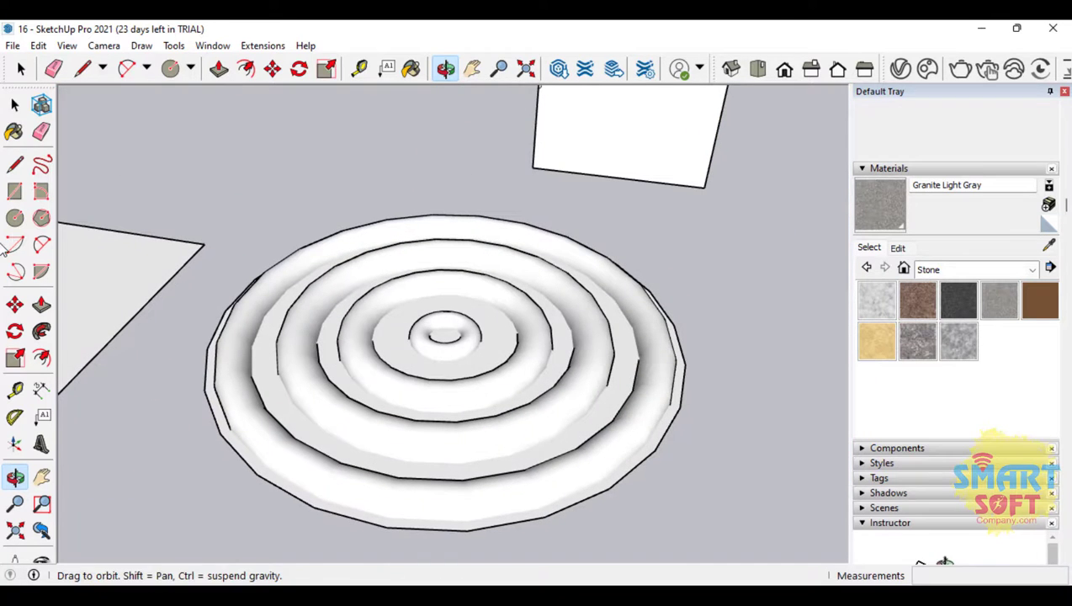
click(15, 104)
click(615, 406)
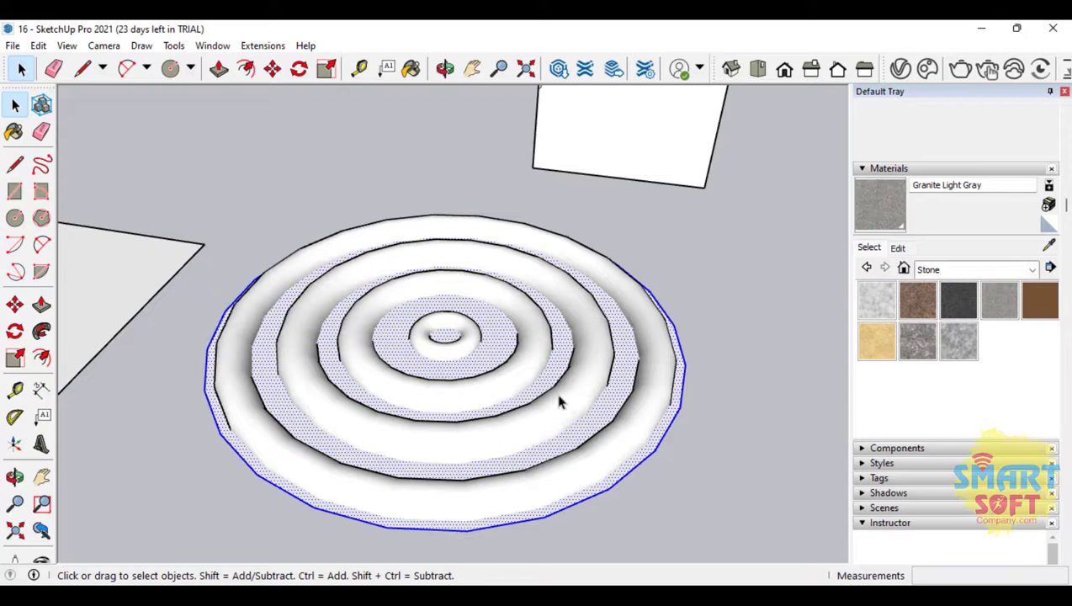
key(ctrl+t)
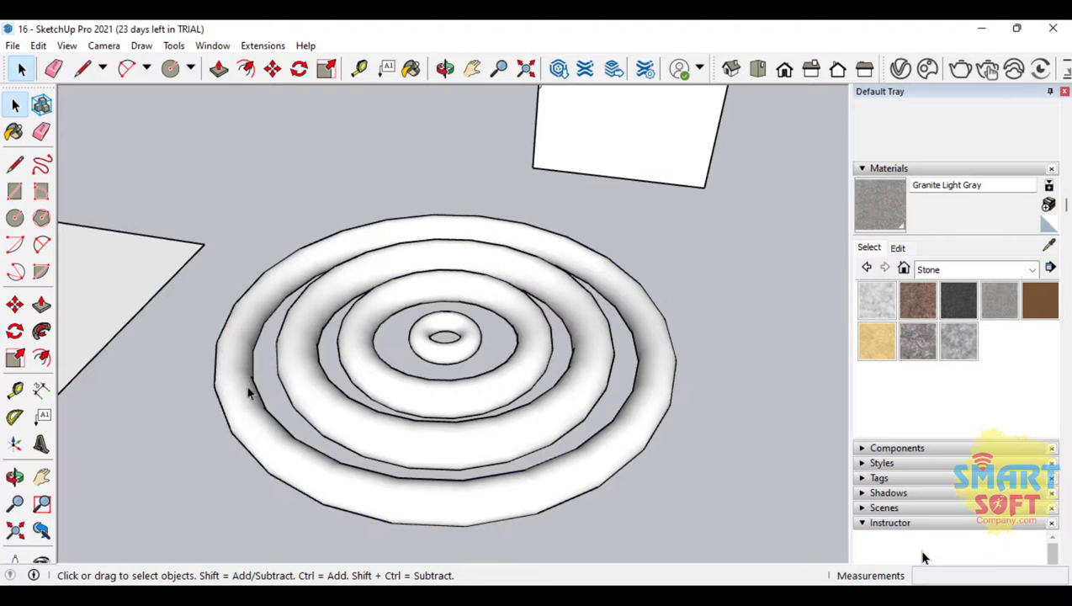
Examine the corner arc and the two smaller half-round profiles drawn along the vertical edge of the nearer box.
click(15, 478)
mouse_move(72, 455)
mouse_down()
mouse_move(639, 221)
mouse_move(185, 219)
mouse_move(96, 556)
mouse_move(615, 397)
mouse_move(292, 273)
mouse_move(117, 538)
mouse_move(476, 383)
mouse_move(182, 312)
mouse_move(148, 366)
mouse_move(300, 363)
mouse_move(287, 343)
mouse_move(622, 175)
mouse_move(268, 369)
mouse_move(574, 294)
mouse_move(482, 239)
mouse_move(270, 308)
mouse_move(278, 343)
mouse_move(624, 287)
mouse_move(608, 244)
mouse_move(491, 227)
mouse_move(284, 297)
mouse_move(170, 302)
mouse_move(471, 289)
mouse_move(308, 508)
mouse_up()
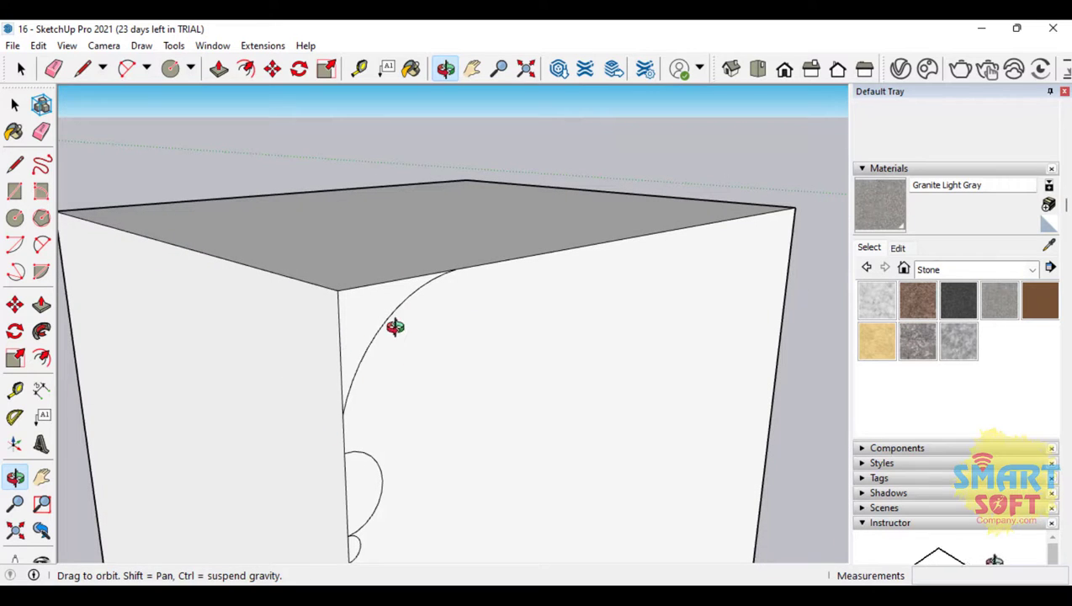
scroll(341, 308, down, 2)
drag(449, 376, 380, 282)
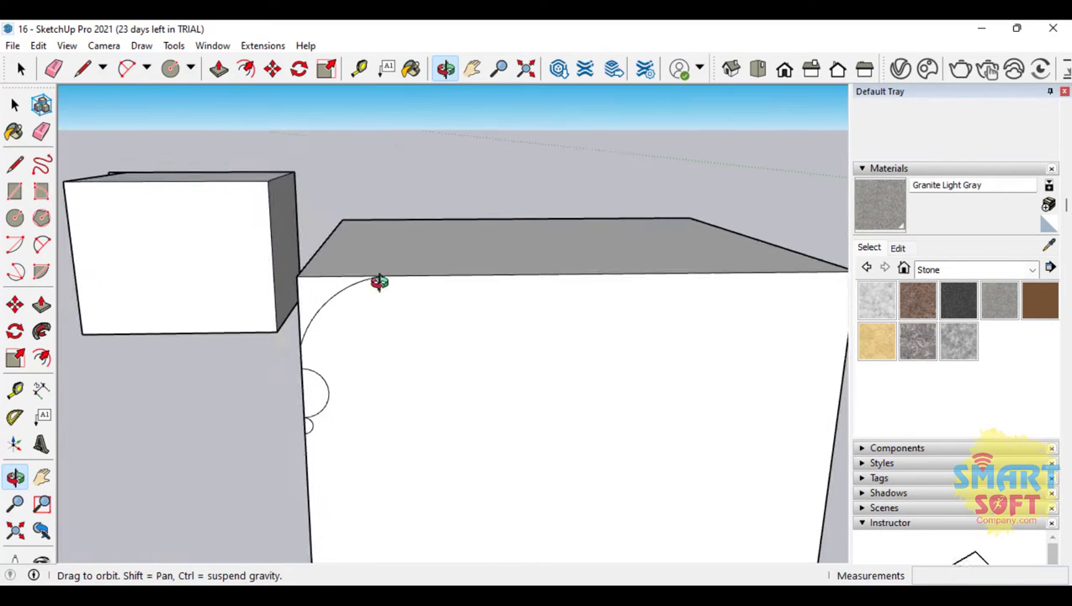
scroll(327, 315, up, 2)
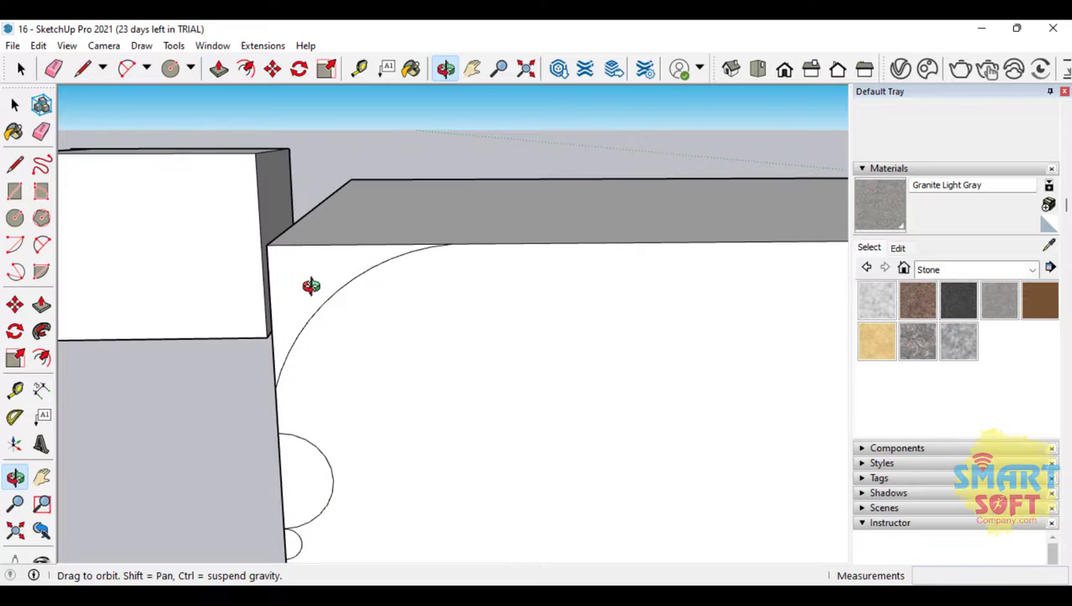
scroll(311, 286, down, 2)
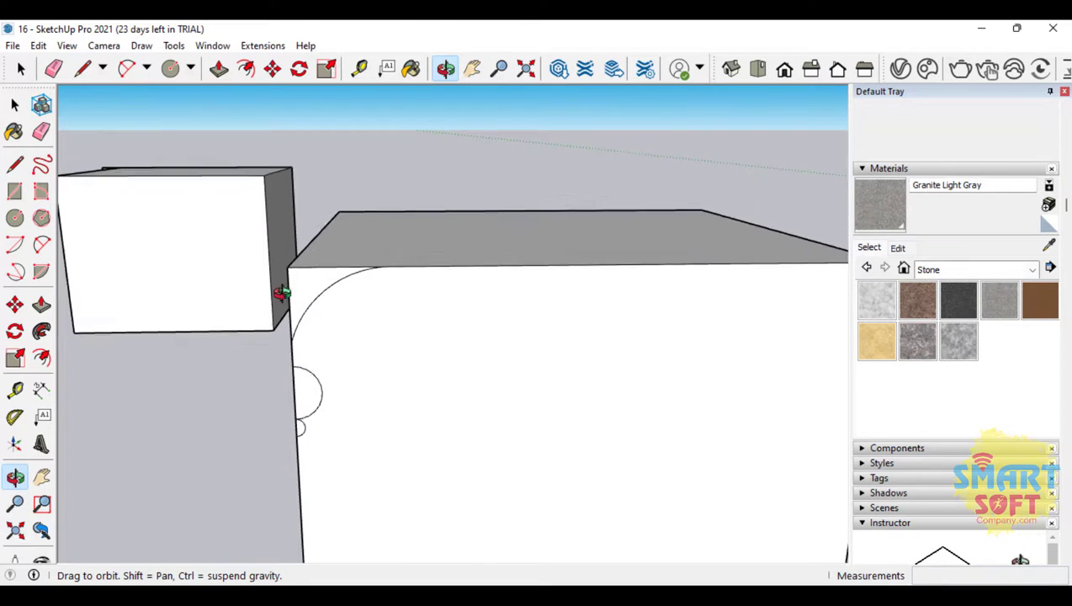
scroll(282, 299, down, 2)
scroll(391, 320, up, 3)
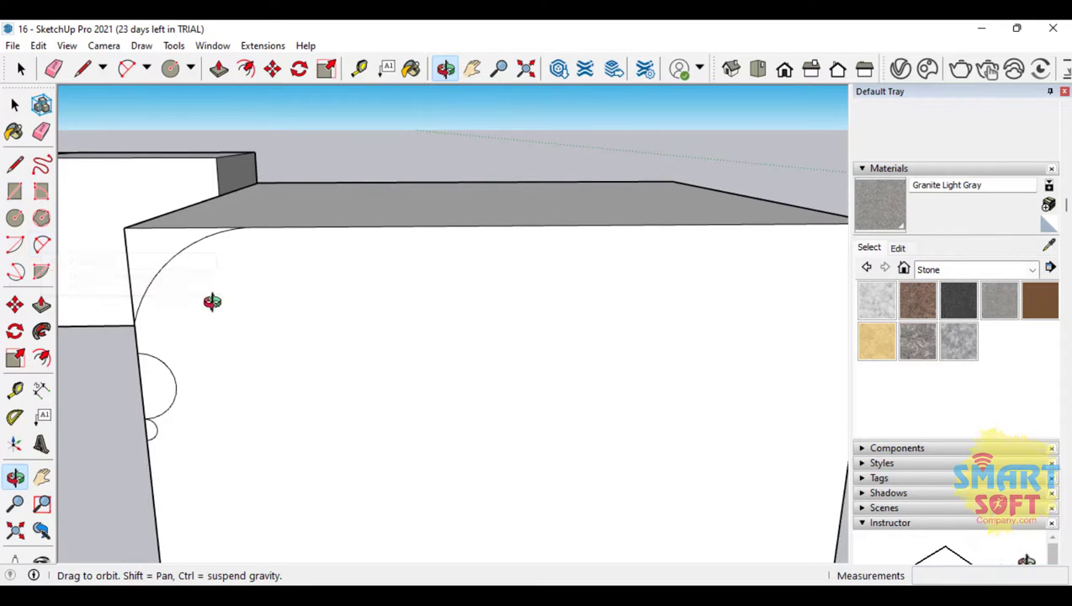
scroll(81, 300, down, 3)
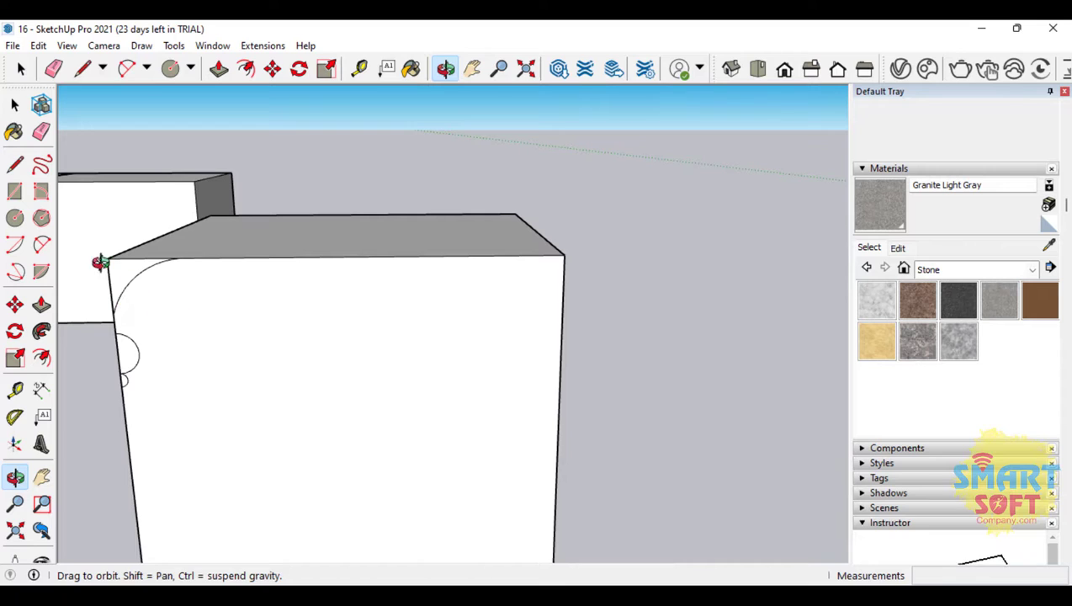
scroll(113, 268, up, 3)
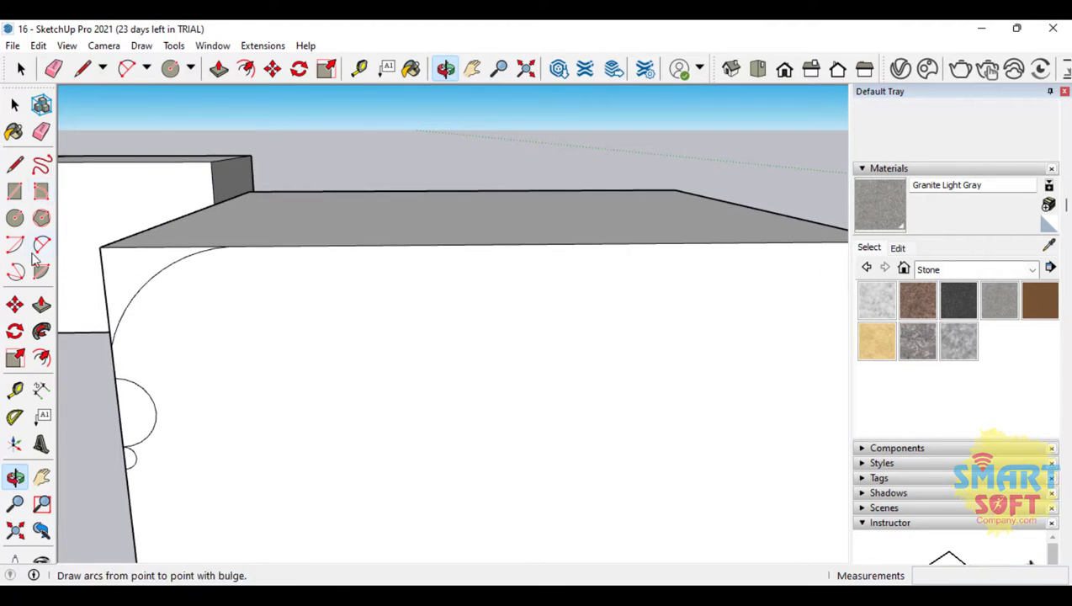
scroll(355, 354, up, 5)
scroll(393, 306, down, 7)
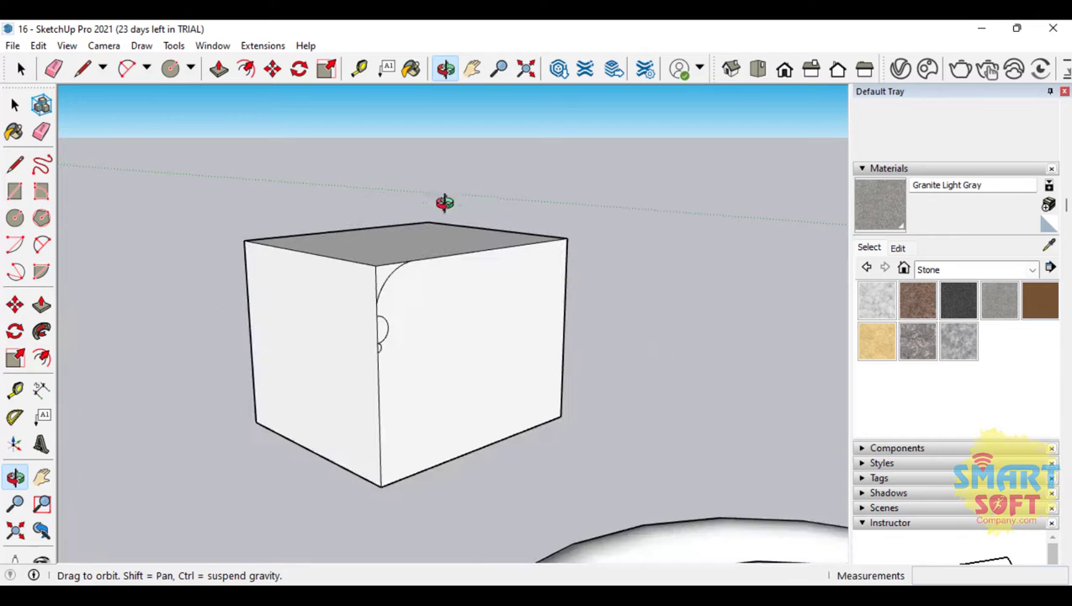
drag(346, 323, 295, 367)
scroll(348, 278, up, 3)
scroll(347, 279, up, 1)
drag(467, 296, 360, 261)
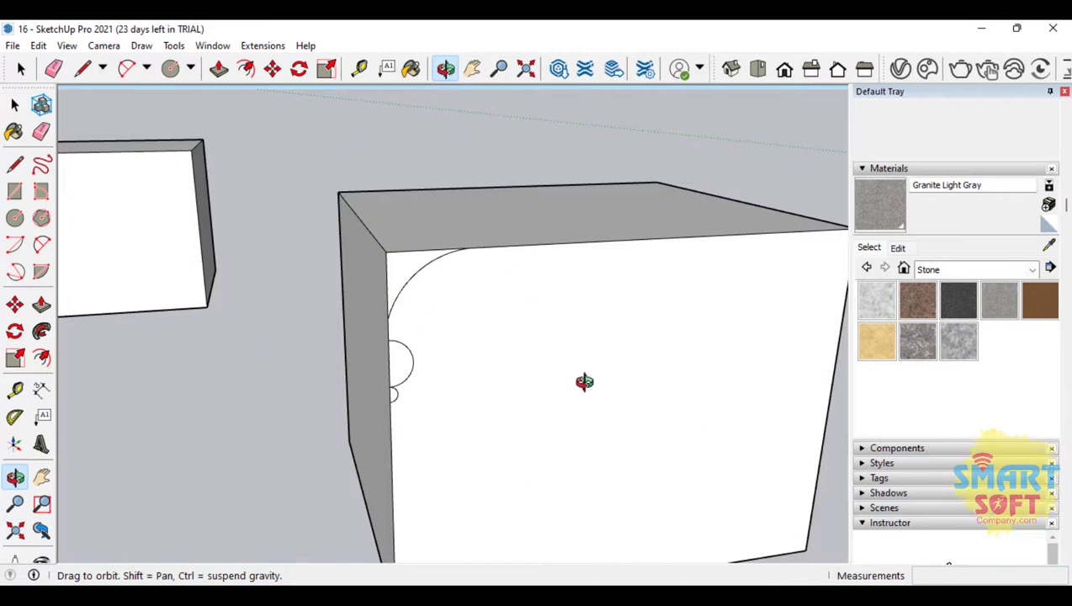
drag(584, 382, 664, 460)
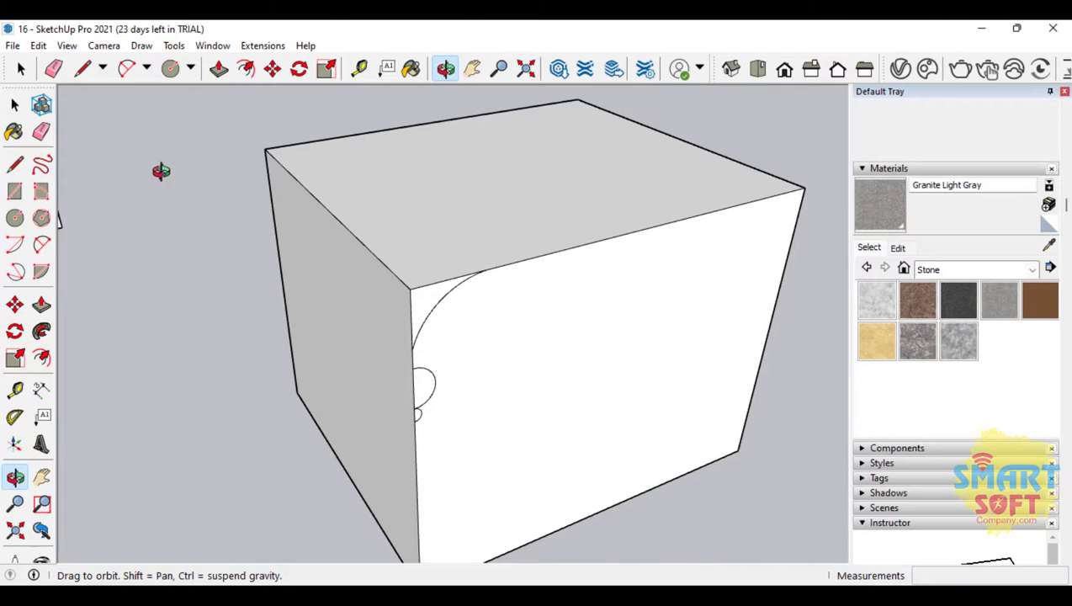
Round the box's upper edges by sweeping the large corner arc profile around the top face with Follow Me.
click(14, 104)
click(379, 190)
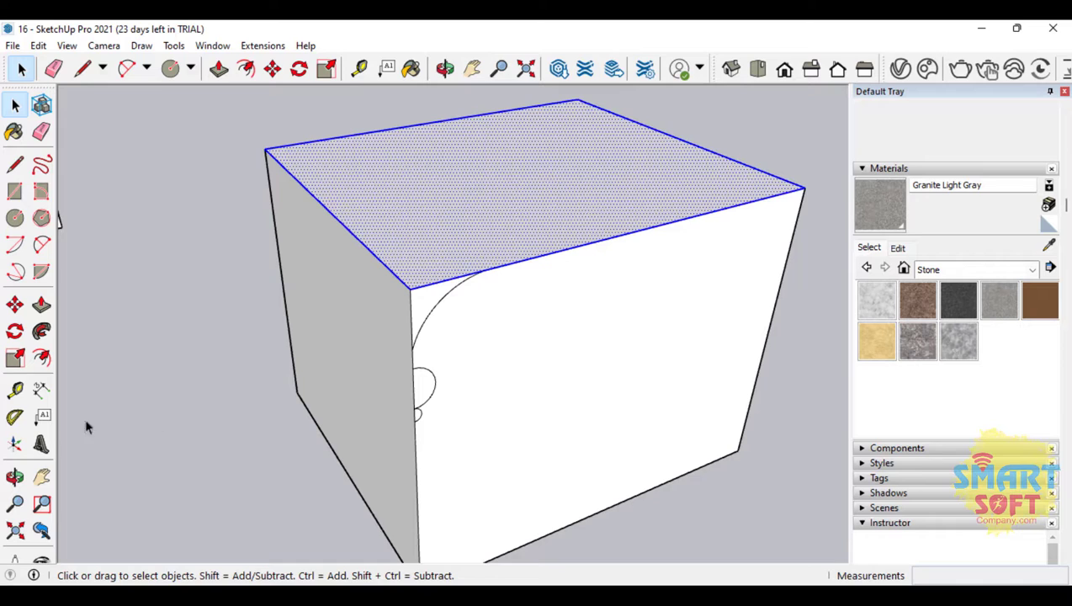
click(42, 332)
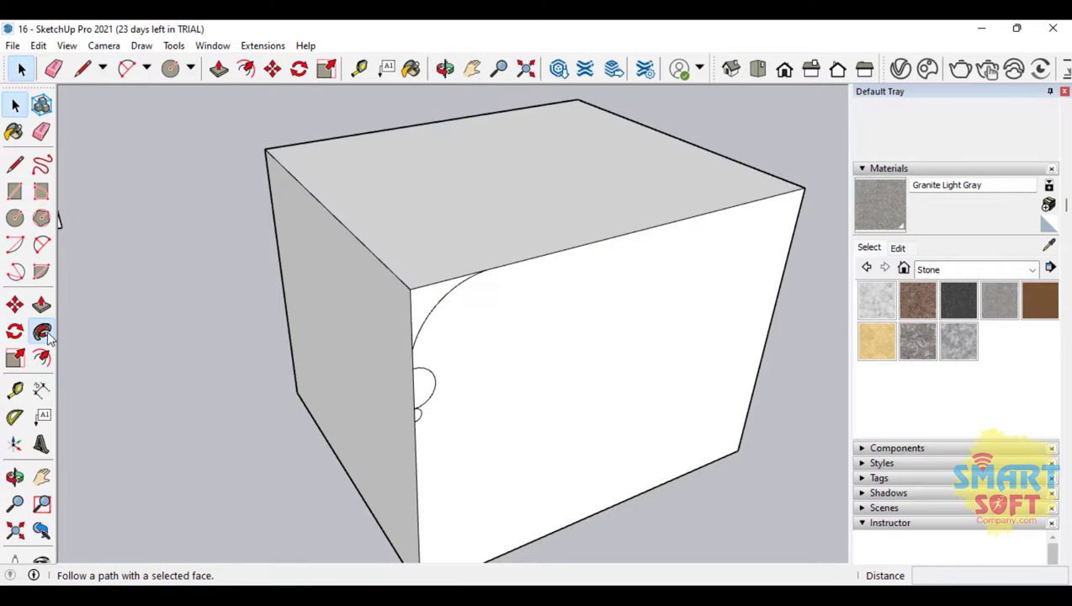
click(427, 308)
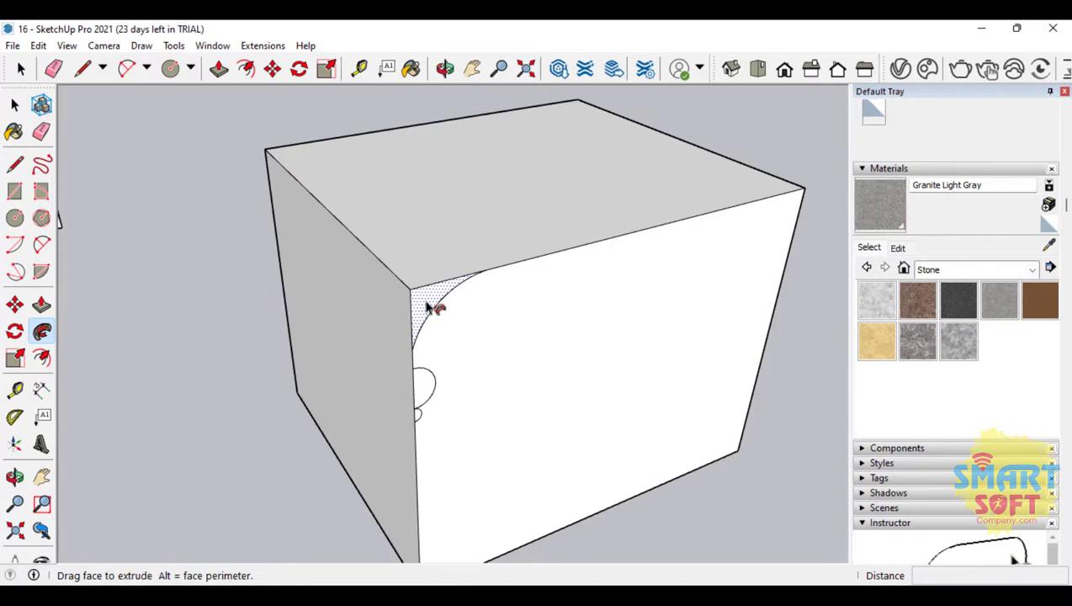
alt+click(354, 241)
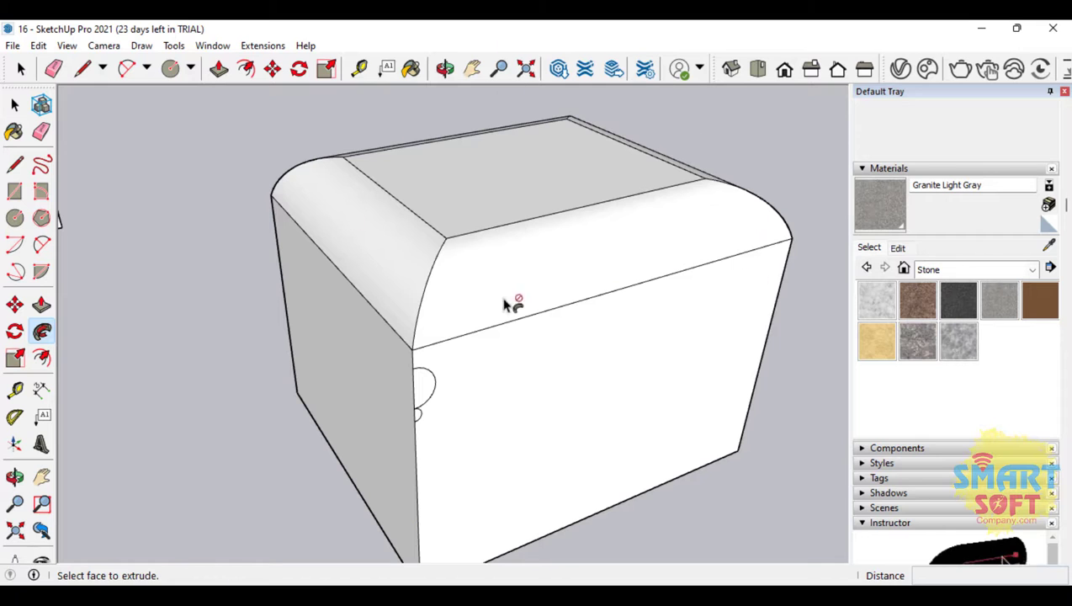
Inspect the rounded box from other angles and undo the Follow Me sweep around its upper edges.
click(14, 477)
drag(109, 353, 235, 289)
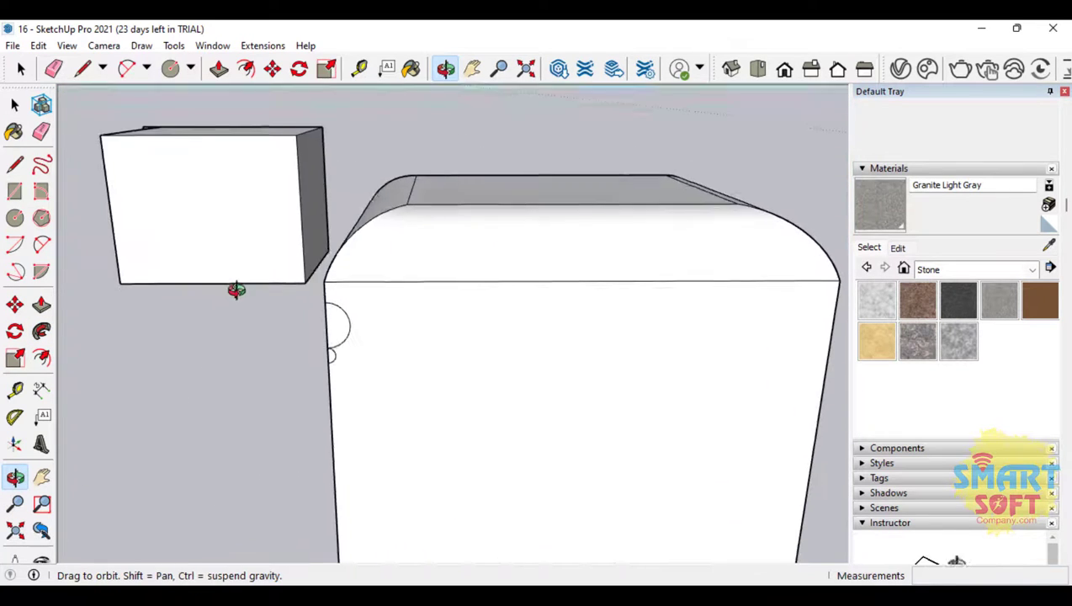
drag(627, 281, 666, 262)
key(ctrl+z)
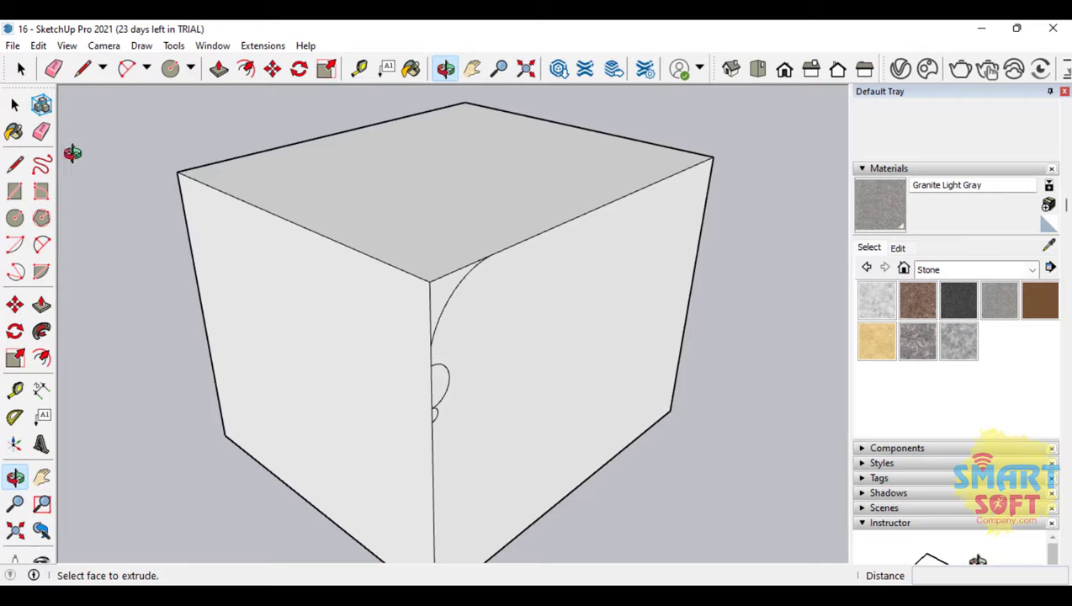
key(space)
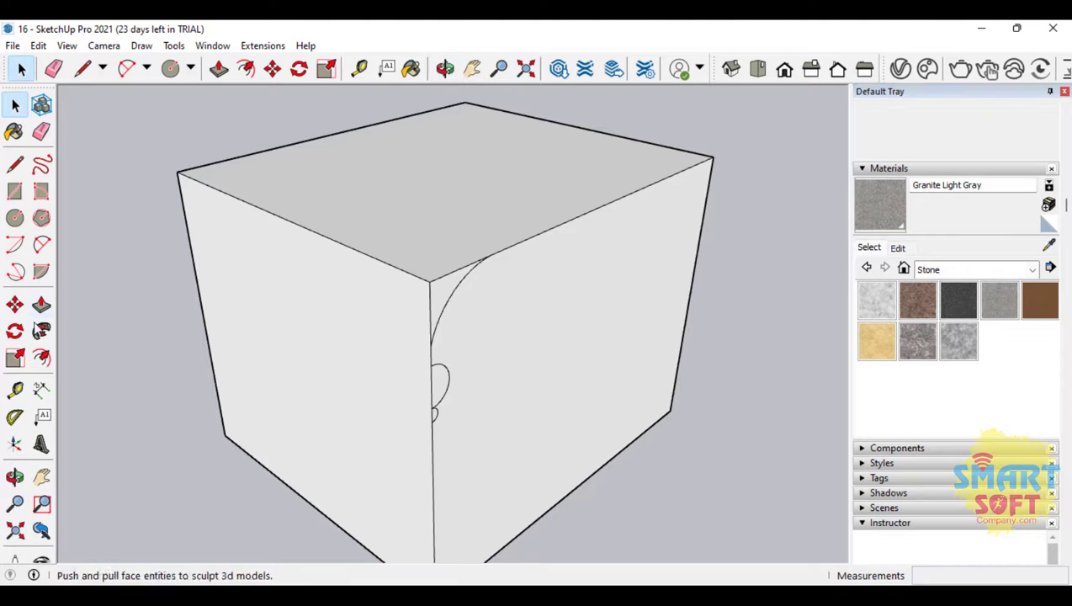
Try to sweep the corner arc profile by hand along only one upper edge of the box with Follow Me.
click(42, 331)
click(442, 307)
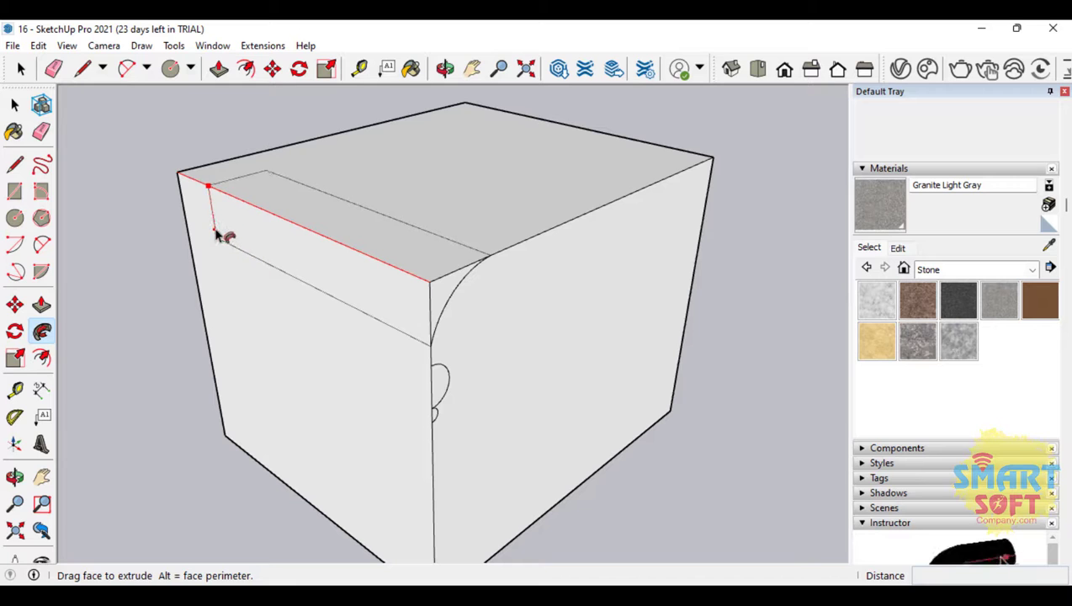
click(222, 236)
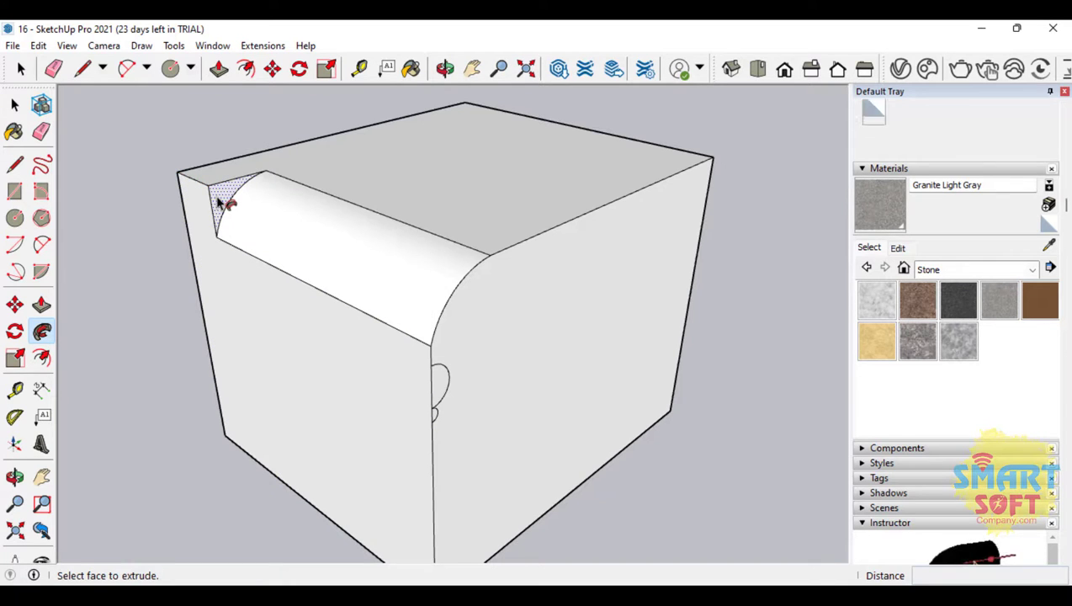
click(217, 200)
click(395, 294)
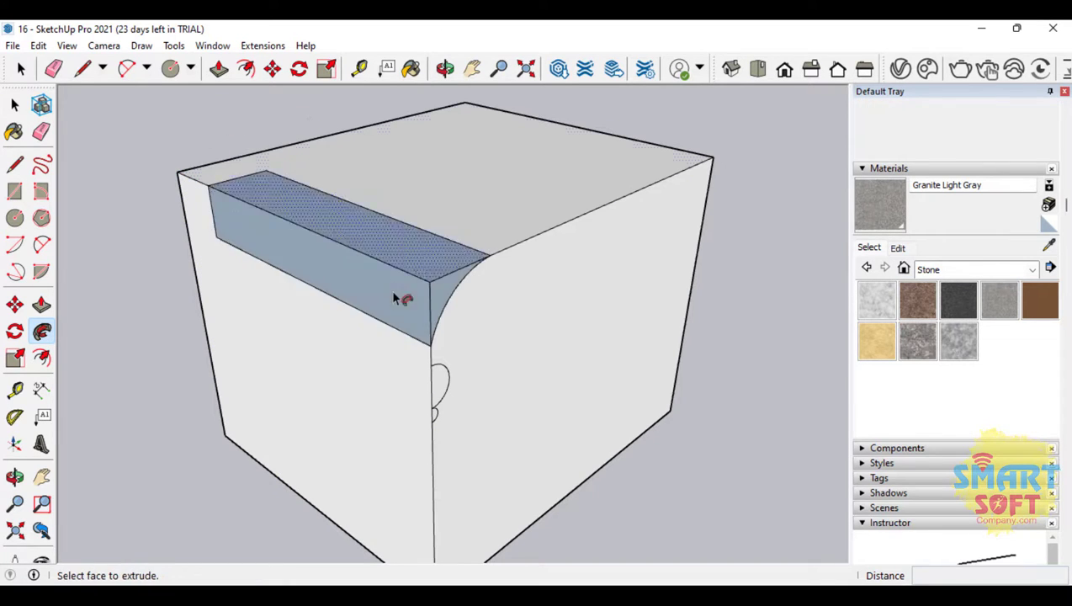
key(ctrl+z)
key(ctrl+z)
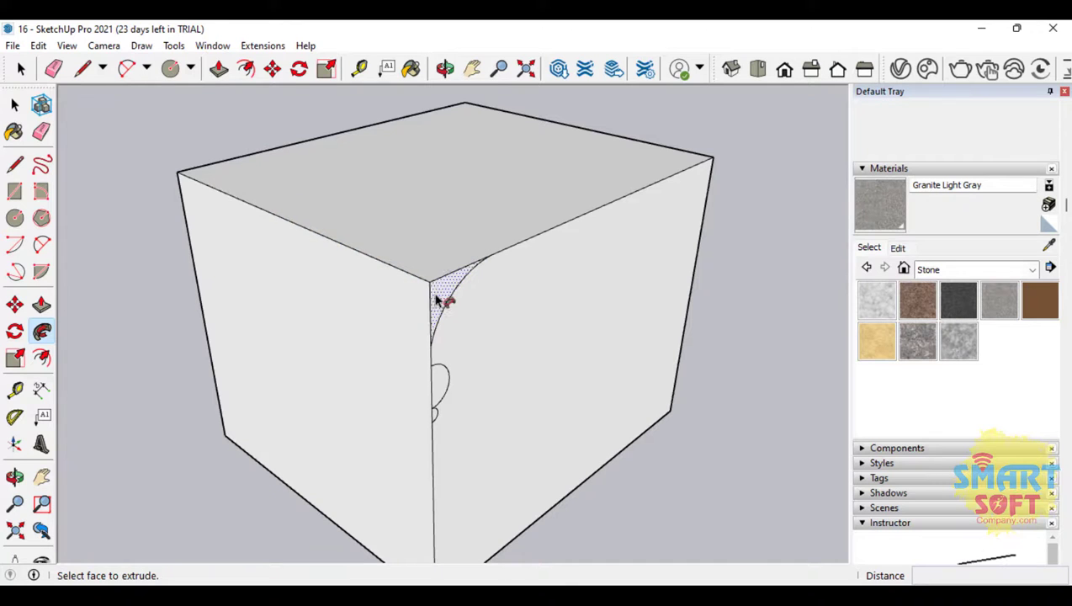
Try to guide the corner arc profile by hand around all four upper edges of the box.
click(440, 299)
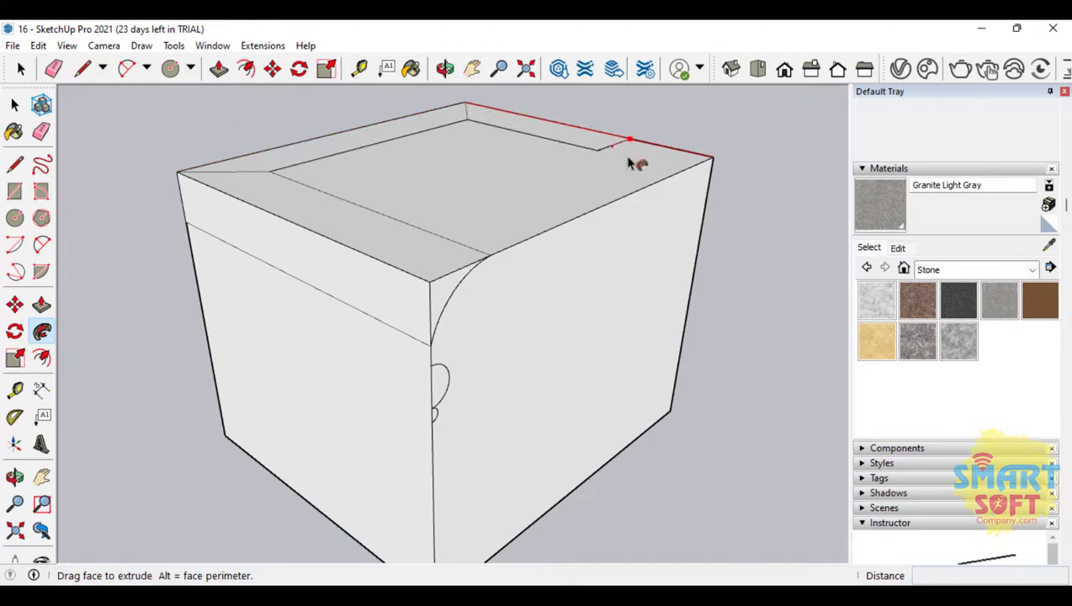
click(370, 332)
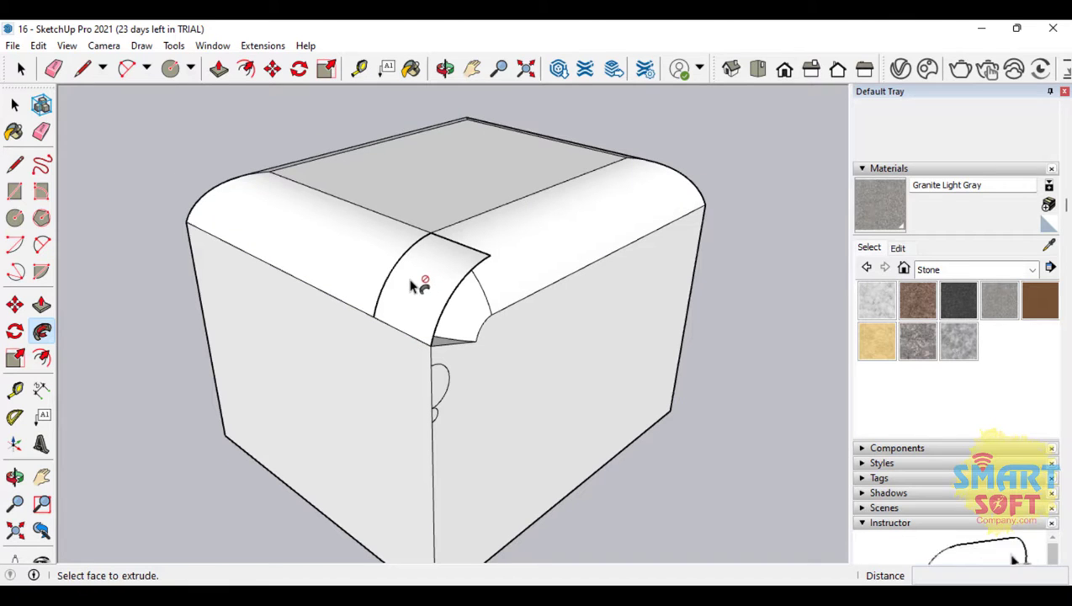
key(ctrl+z)
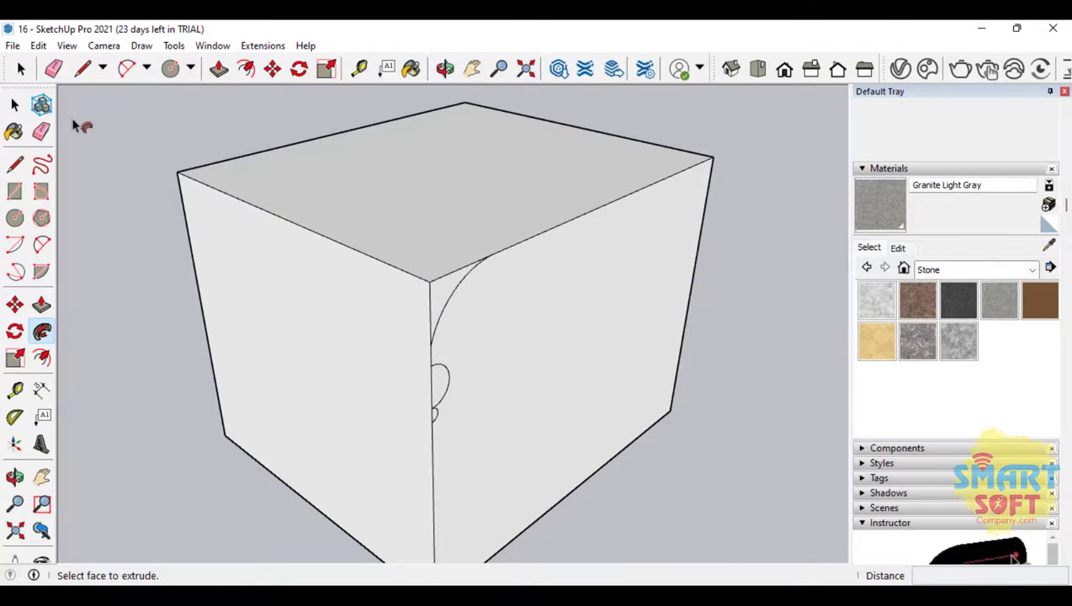
Round all upper edges using the box's top face as the Follow Me path for the corner arc profile.
click(15, 105)
double_click(405, 154)
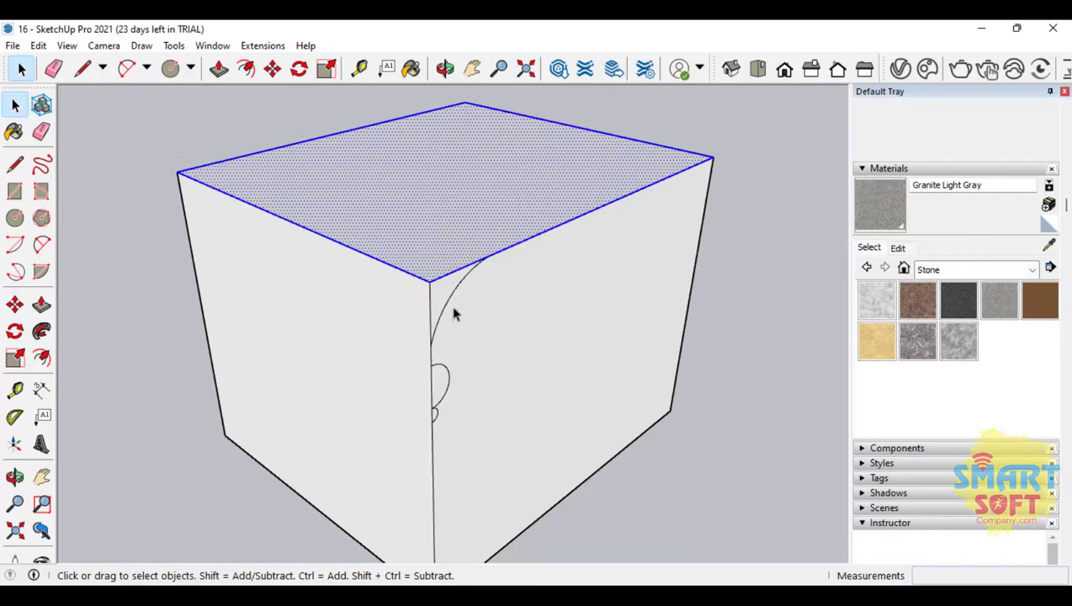
click(41, 331)
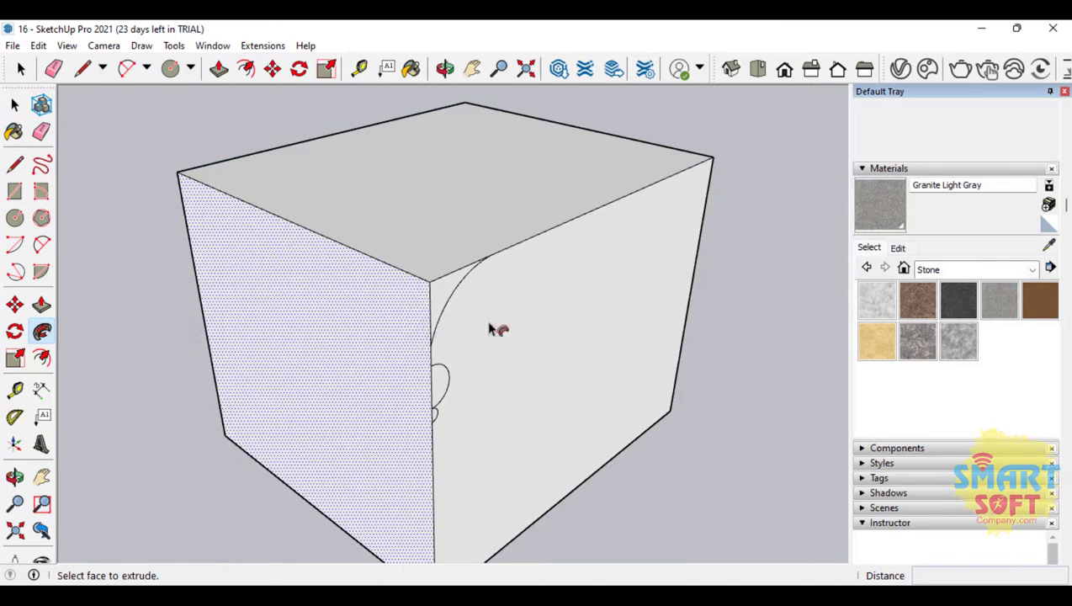
click(441, 289)
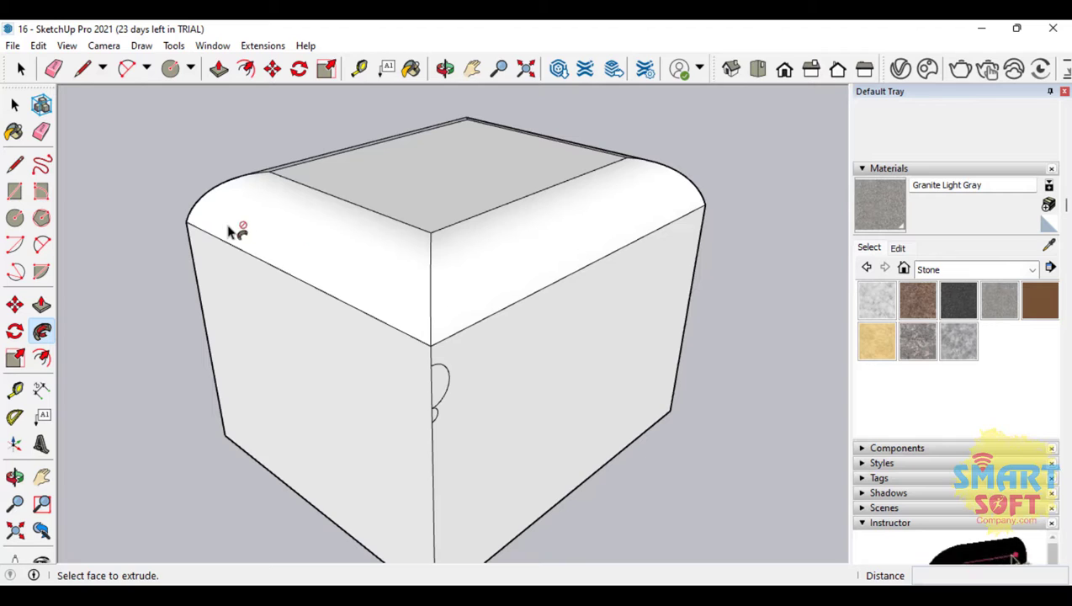
Cut a concave groove around the box by running Follow Me on the larger half-round profile along the top face's perimeter.
click(14, 104)
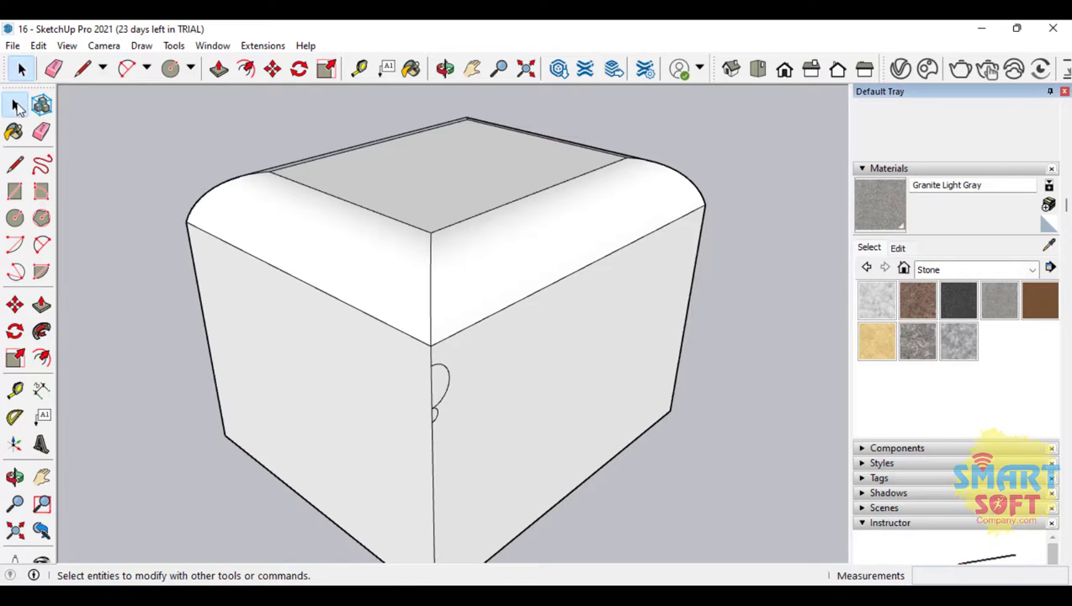
click(434, 173)
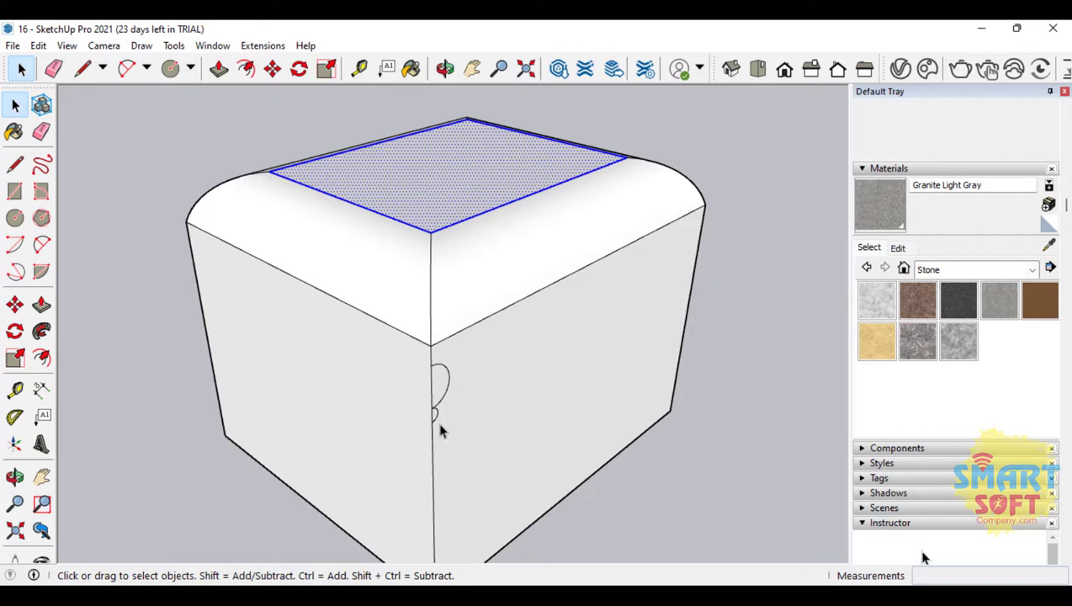
scroll(435, 413, up, 3)
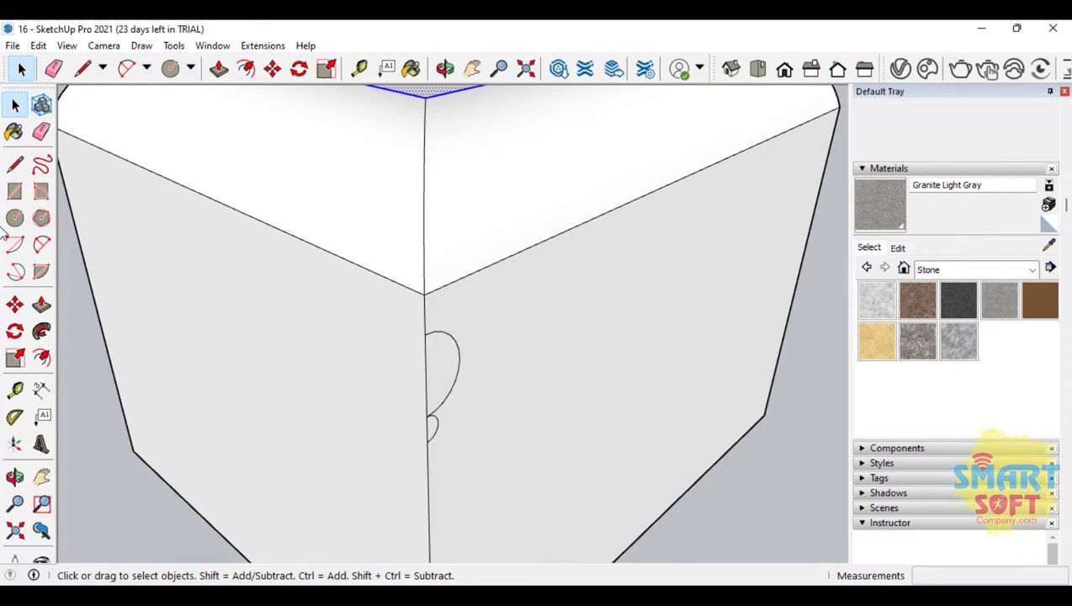
click(42, 331)
click(449, 371)
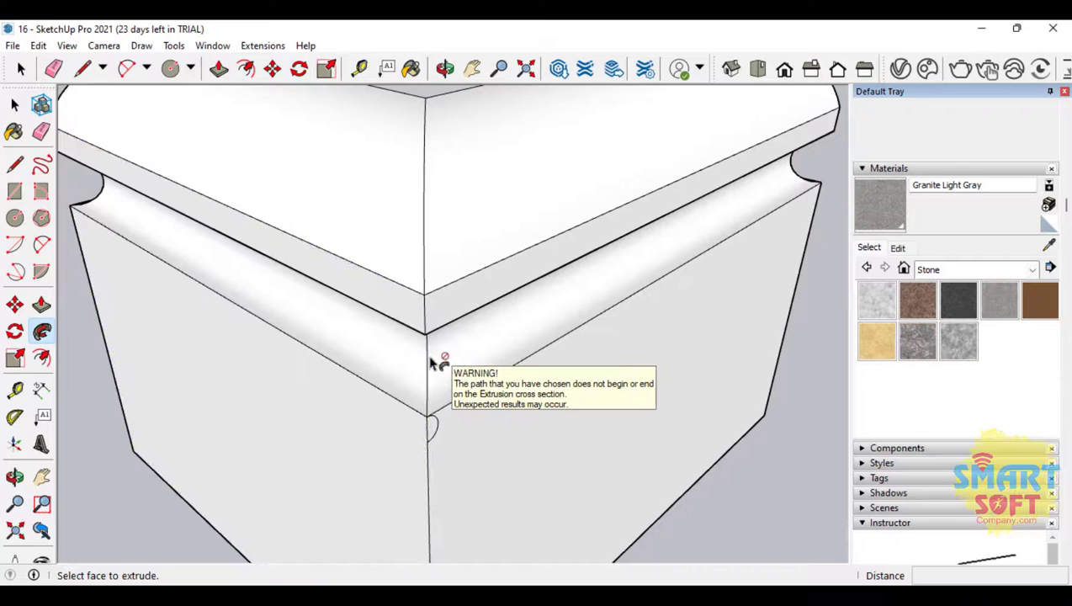
scroll(151, 154, down, 3)
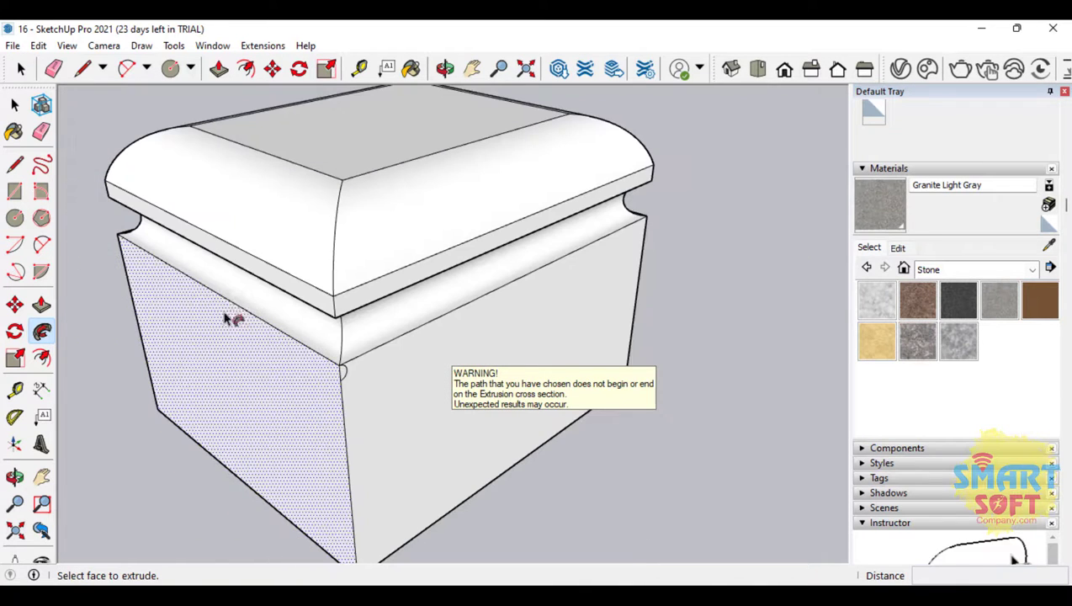
Cut a second, narrower groove below the first by sweeping the small half-round profile along the top face's perimeter.
click(14, 104)
click(353, 181)
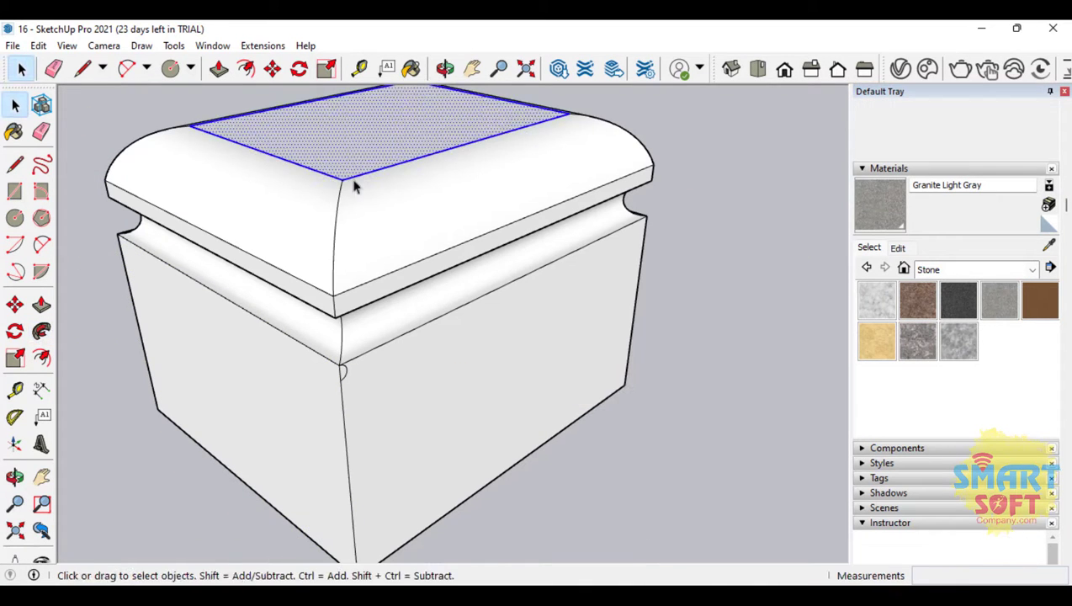
scroll(353, 363, up, 3)
click(41, 331)
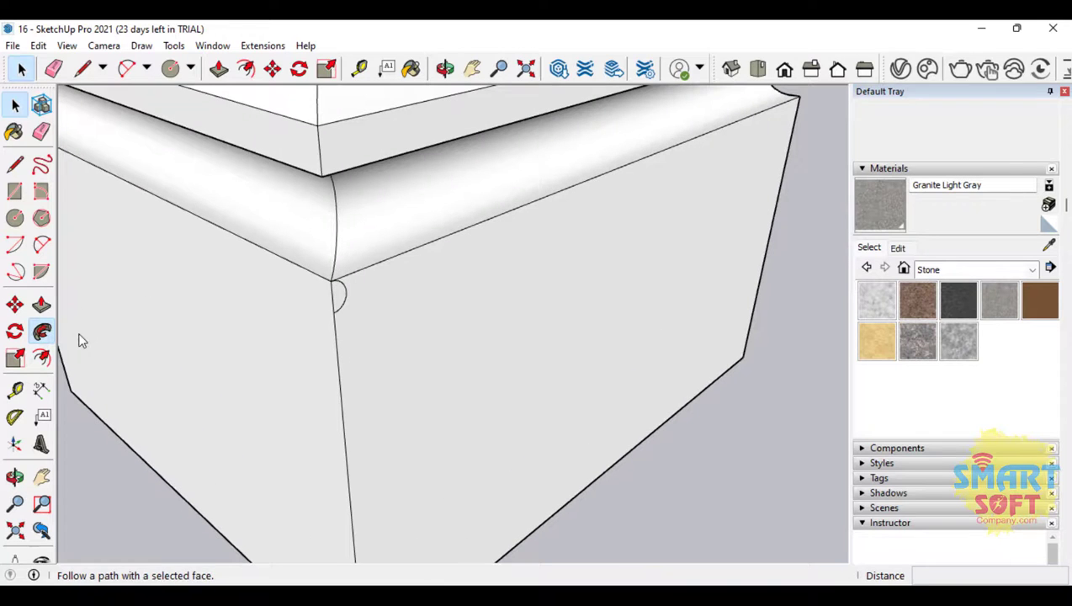
click(338, 301)
scroll(179, 333, down, 3)
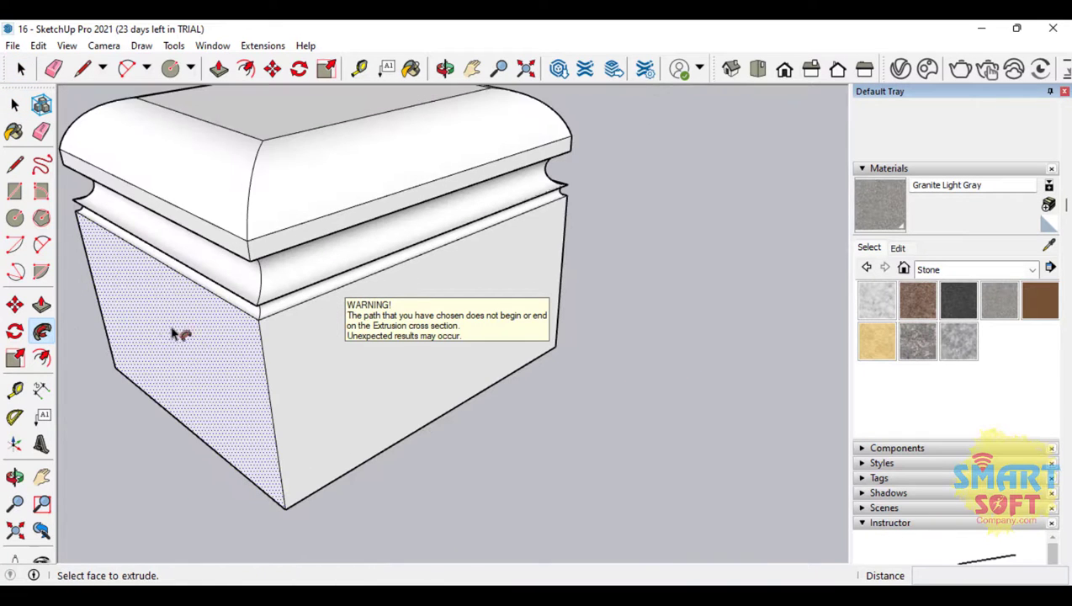
Examine the rounded lid and the two swept grooves of the finished box from several sides.
click(15, 477)
mouse_move(413, 336)
mouse_down()
mouse_move(635, 219)
mouse_move(364, 235)
mouse_move(363, 215)
mouse_up()
scroll(363, 216, down, 4)
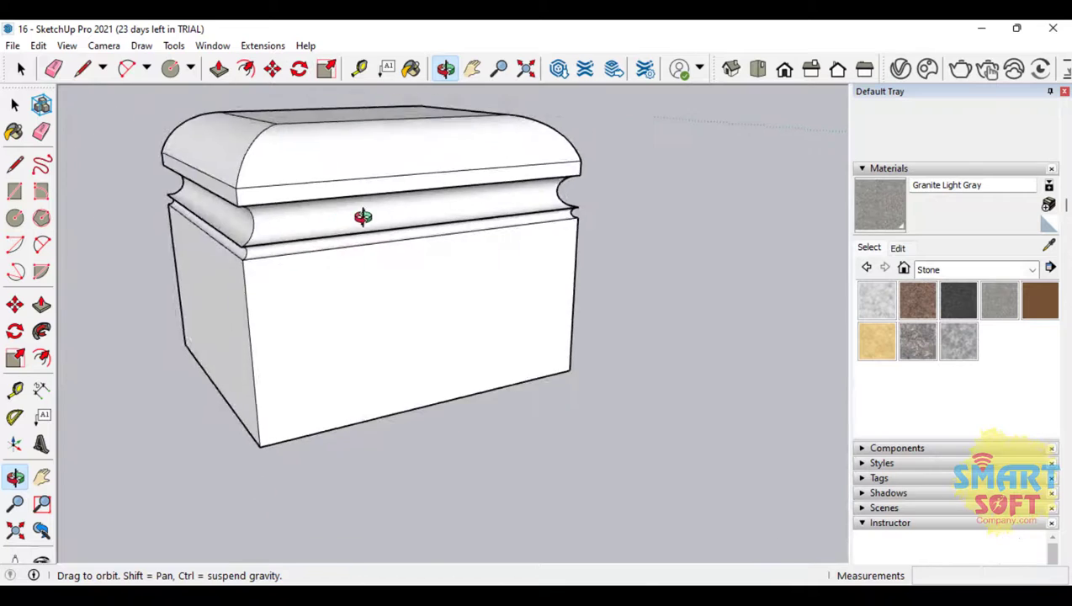
drag(447, 170, 175, 213)
scroll(367, 126, up, 6)
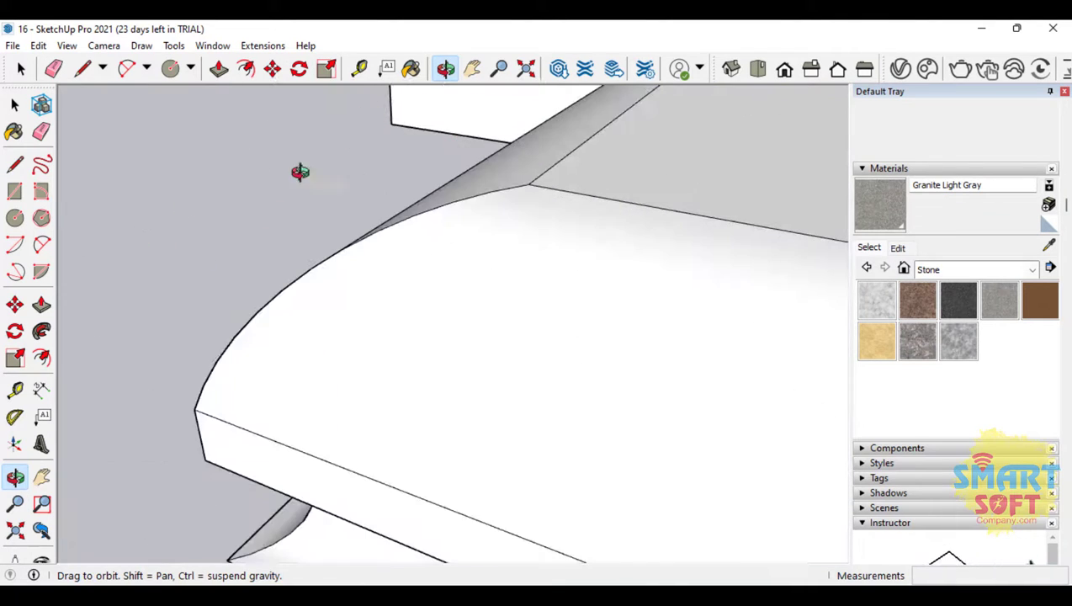
drag(267, 224, 665, 159)
scroll(554, 146, down, 4)
mouse_move(337, 226)
mouse_down()
mouse_move(596, 184)
mouse_move(335, 162)
mouse_move(177, 175)
mouse_move(206, 258)
mouse_move(537, 282)
mouse_up()
drag(258, 315, 261, 269)
scroll(411, 189, down, 3)
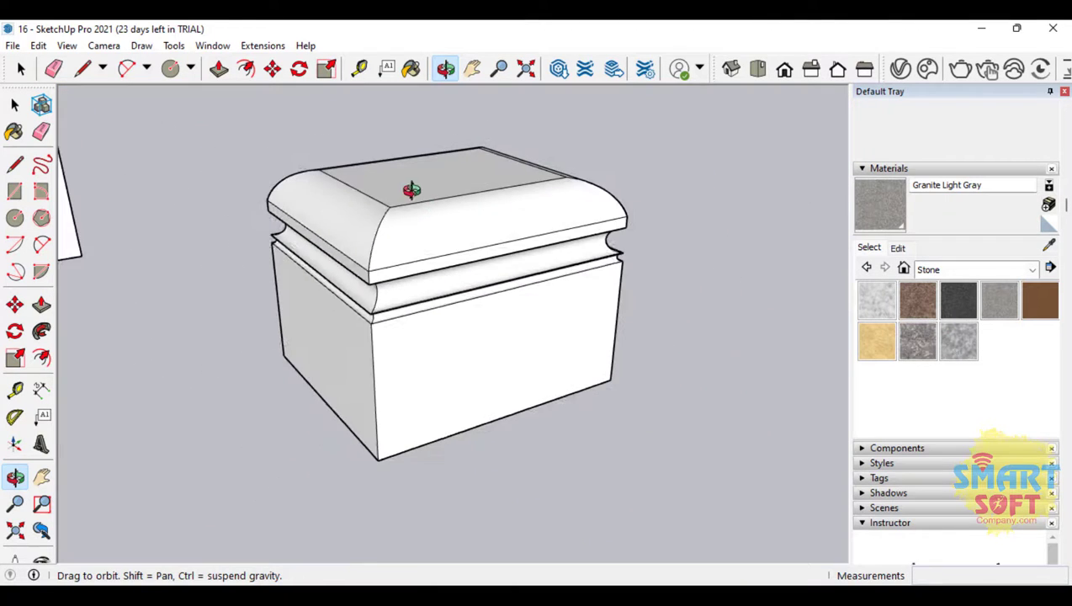
Create a projecting rim around the plain box by sweeping the small rectangular profile at its upper corner around the top face.
drag(411, 190, 95, 192)
scroll(637, 215, down, 6)
scroll(273, 249, down, 7)
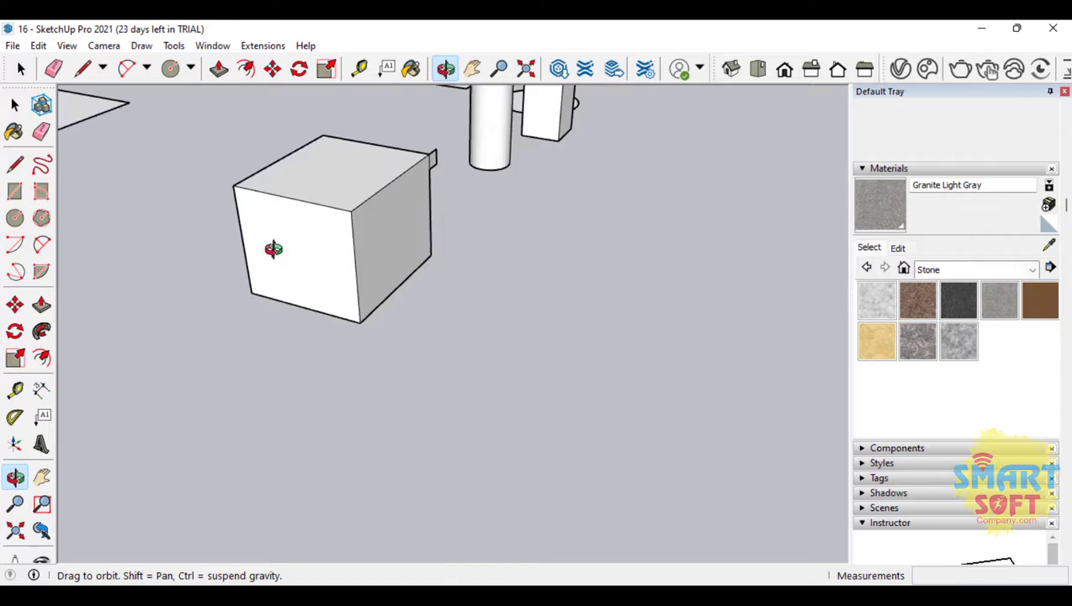
scroll(353, 171, up, 6)
drag(412, 283, 541, 213)
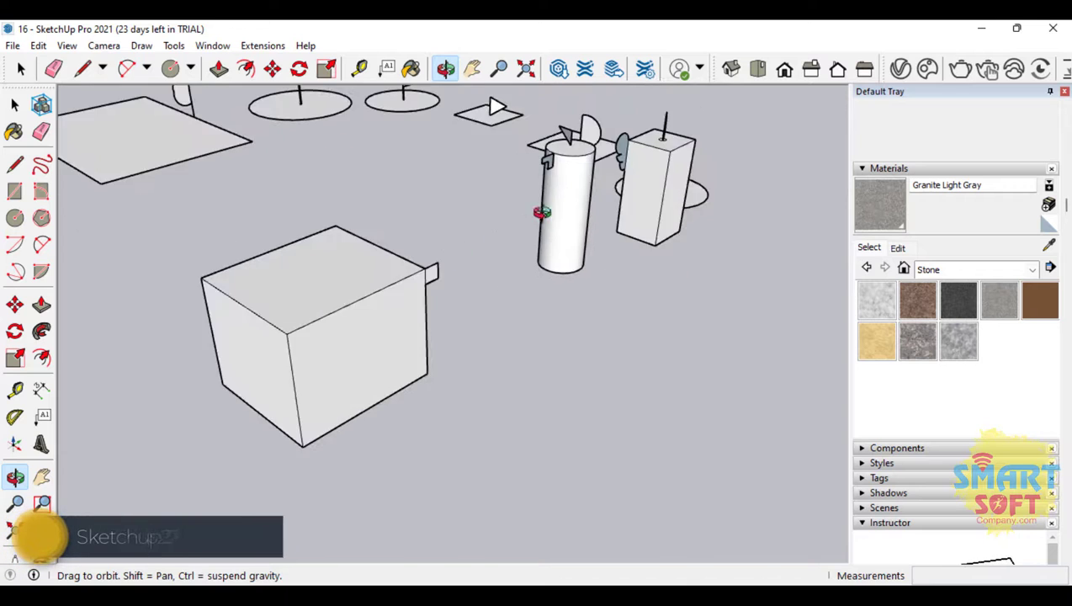
scroll(636, 189, down, 5)
scroll(514, 247, up, 6)
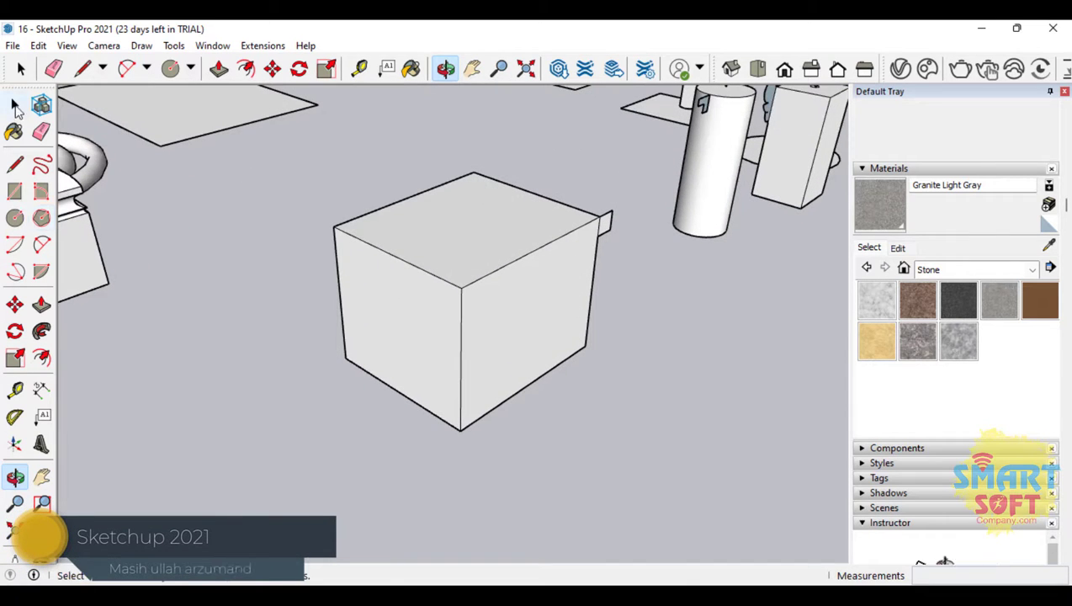
click(15, 105)
click(480, 198)
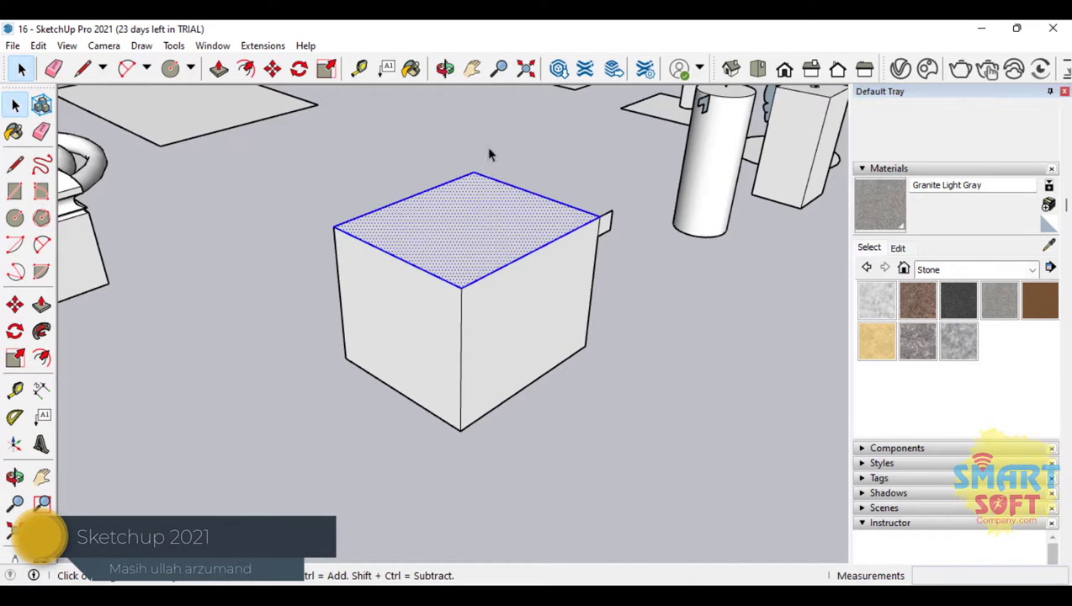
click(41, 331)
click(608, 227)
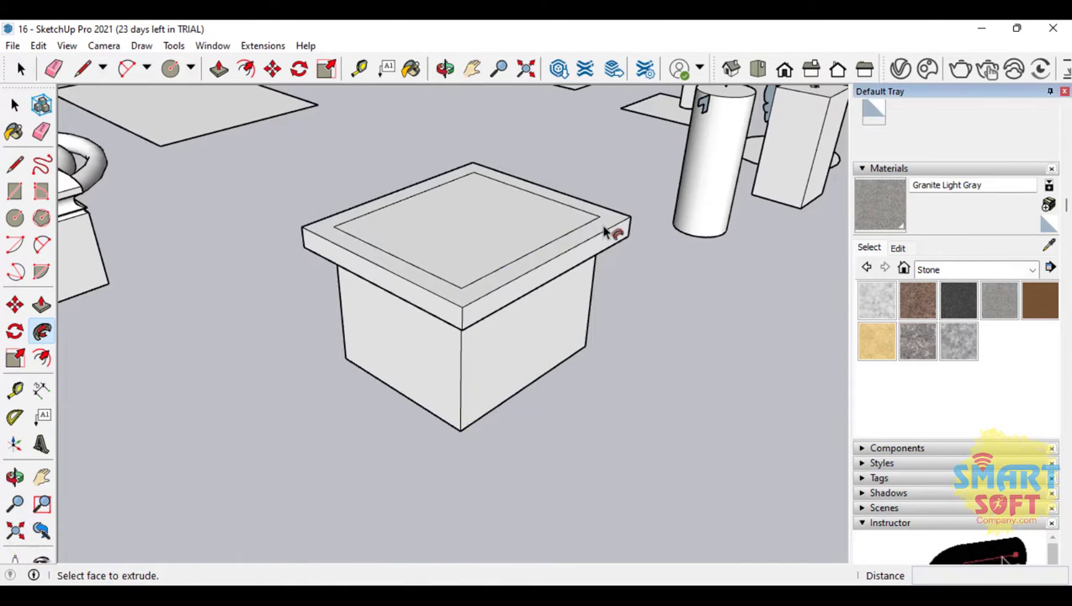
Examine the plain cylinder with its stepped side profile and the triangle standing on its top face.
click(14, 476)
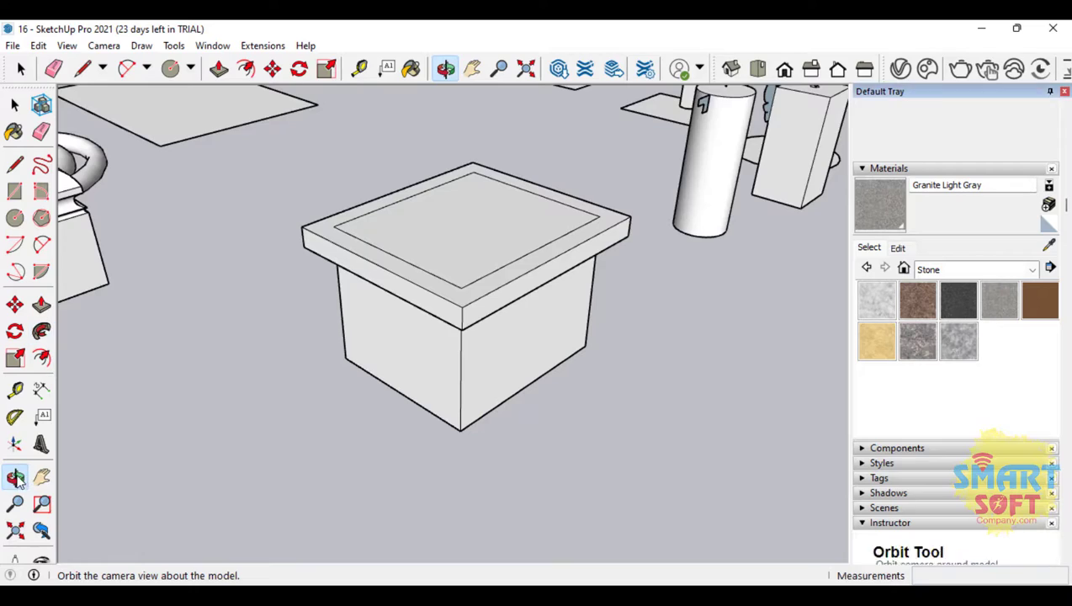
drag(204, 397, 149, 310)
scroll(496, 210, up, 5)
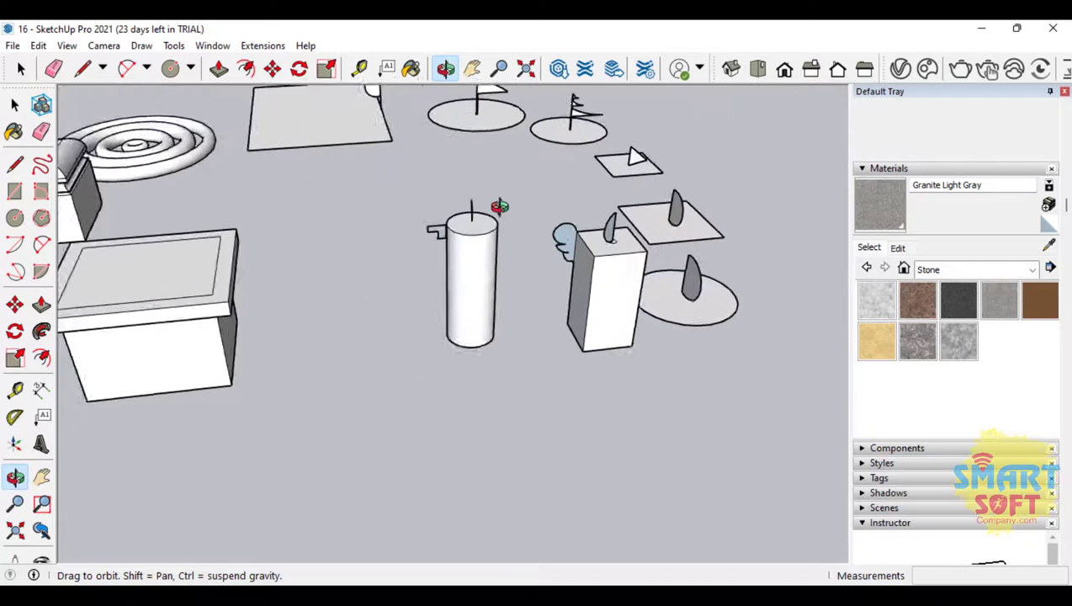
drag(417, 250, 574, 315)
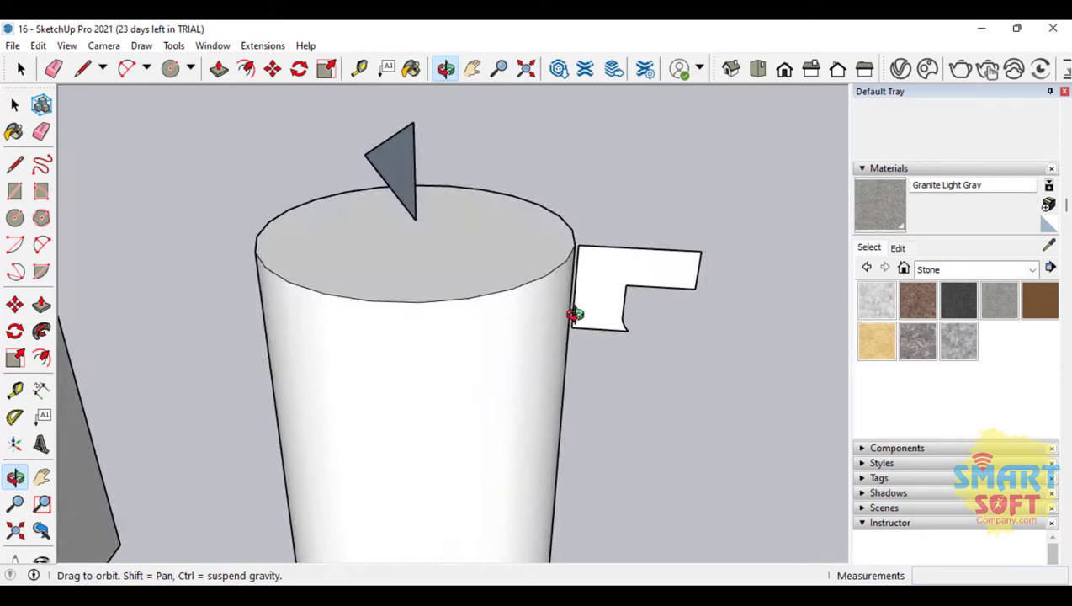
drag(407, 268, 616, 318)
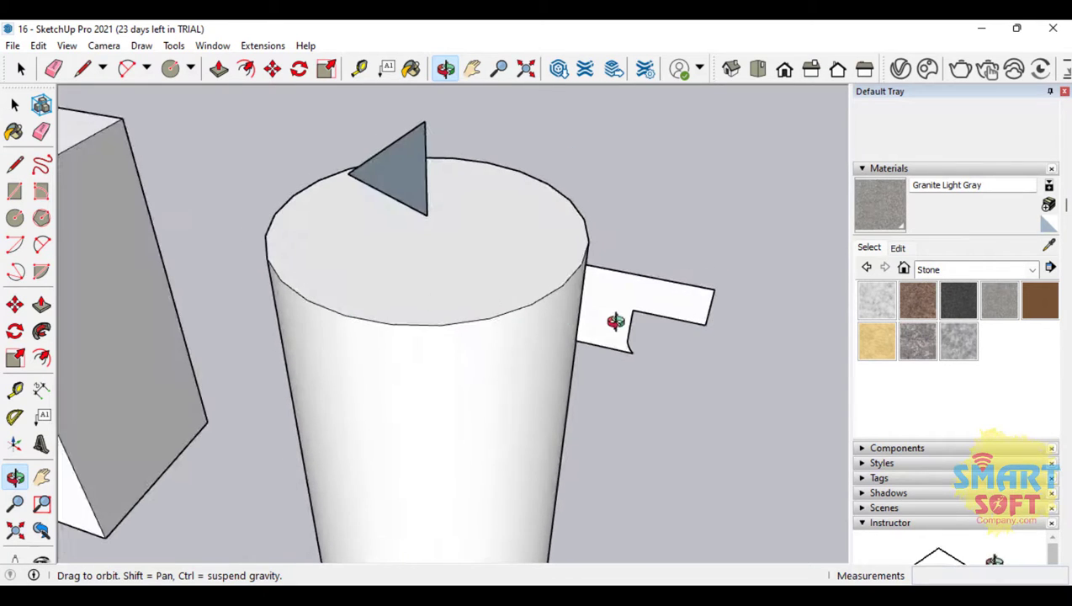
scroll(620, 308, up, 3)
drag(493, 308, 465, 279)
scroll(491, 247, down, 6)
Try sweeping the stepped profile around the cylinder's circular top face with Follow Me, and undo the sweep.
click(15, 105)
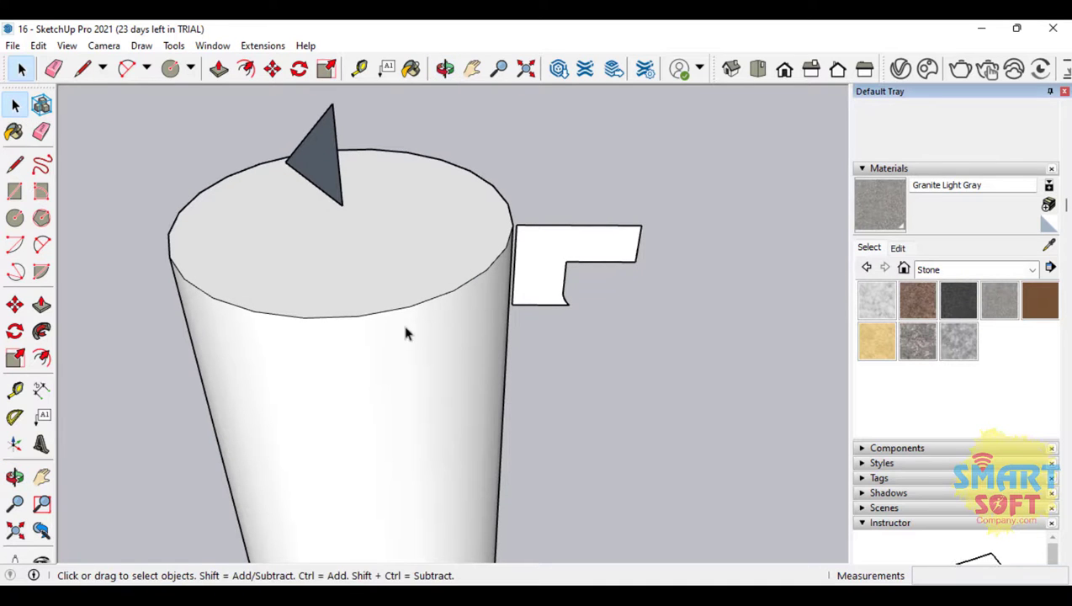
triple_click(355, 280)
click(394, 226)
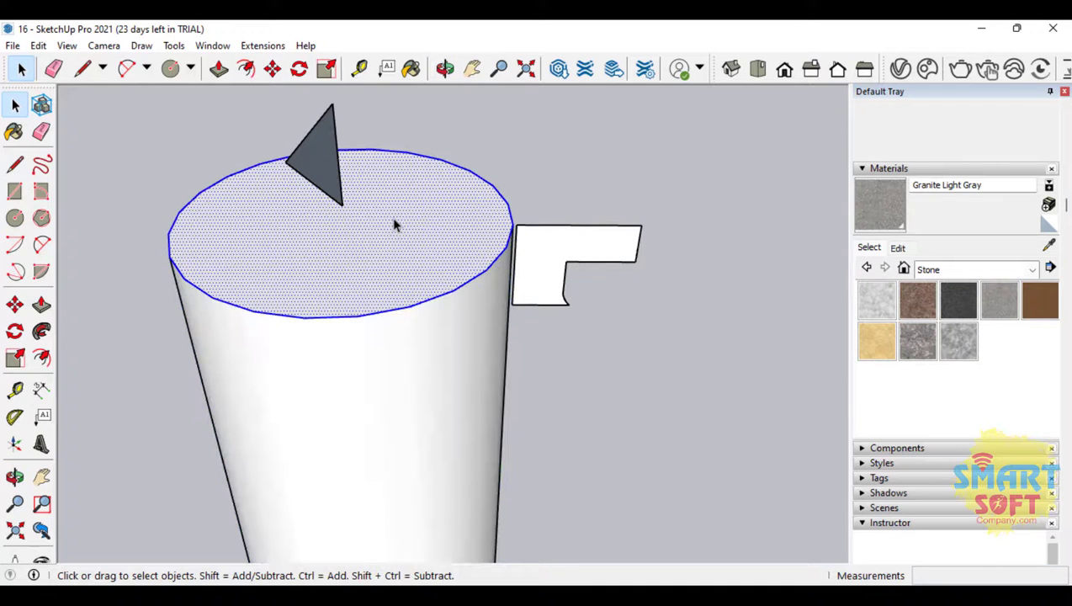
click(43, 334)
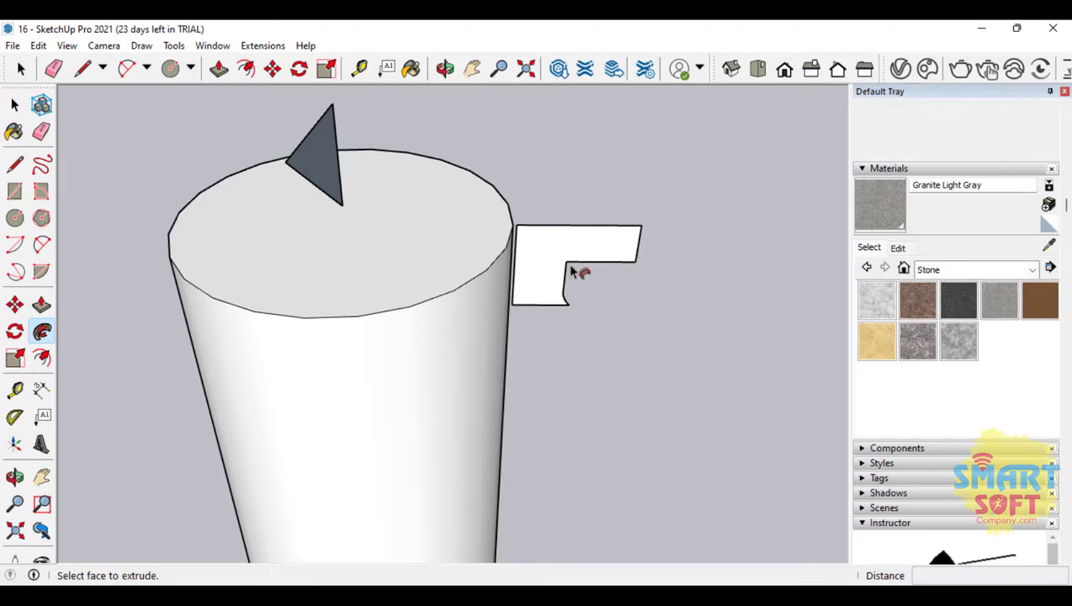
drag(581, 271, 558, 256)
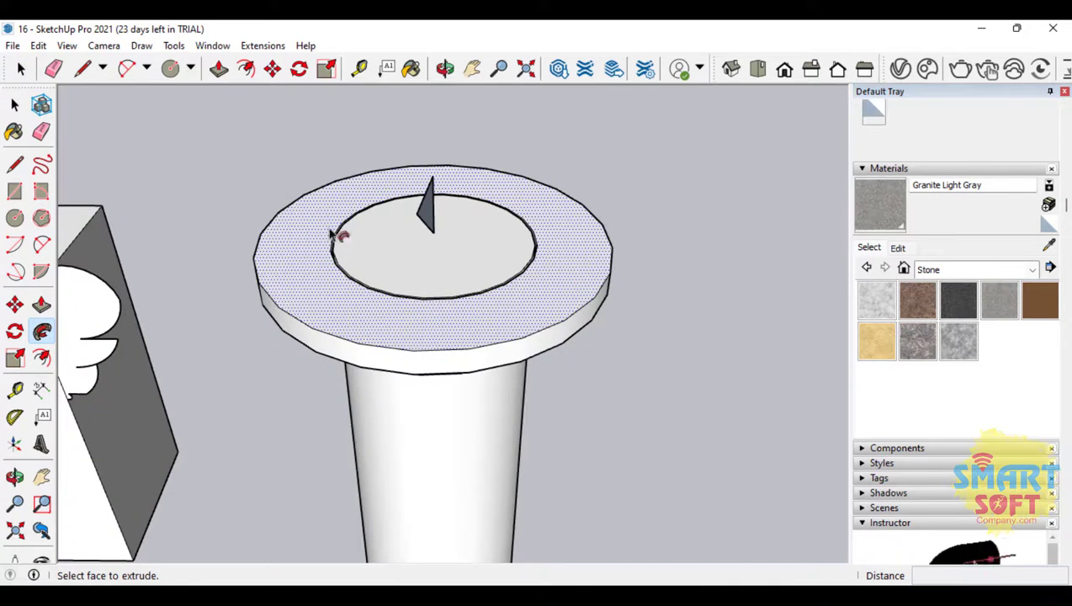
click(14, 477)
drag(455, 421, 461, 246)
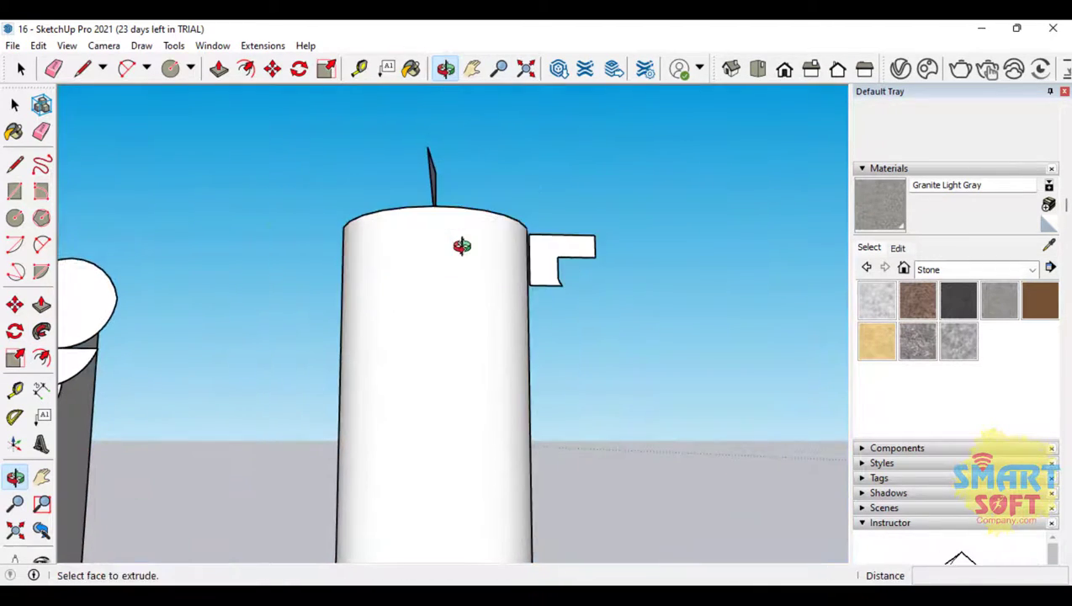
Form a projecting moulded cap on the cylinder by running Follow Me on the stepped profile around the circular top face.
drag(549, 256, 595, 255)
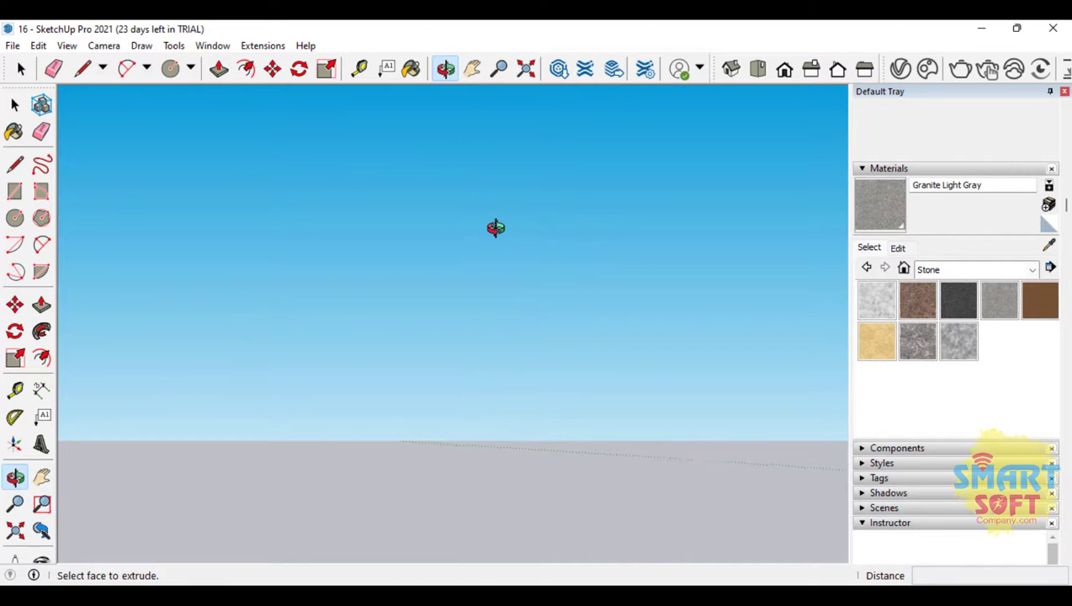
drag(496, 227, 253, 244)
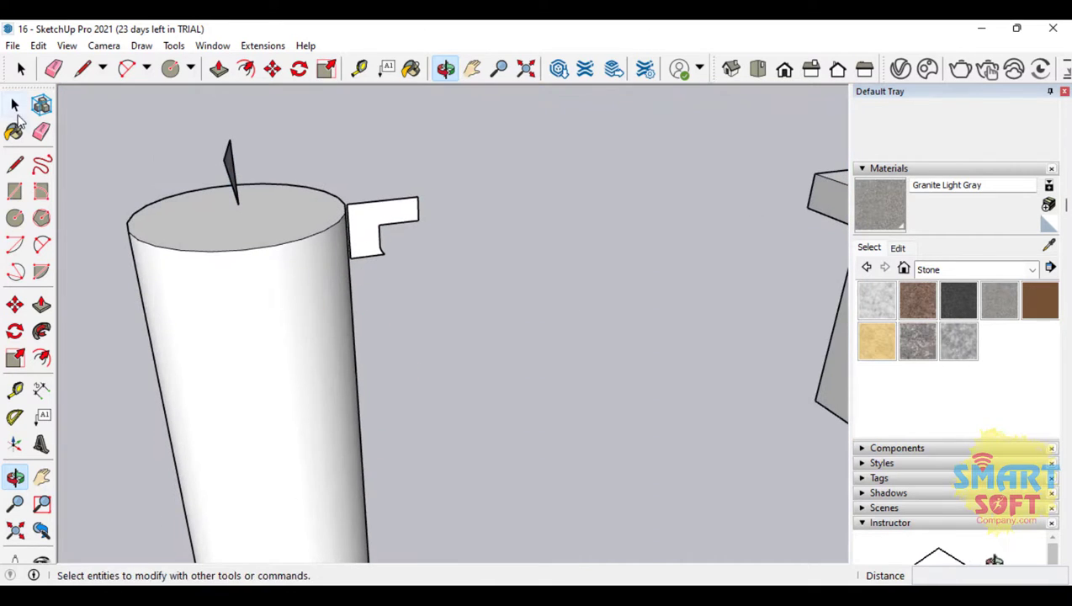
click(15, 105)
click(230, 209)
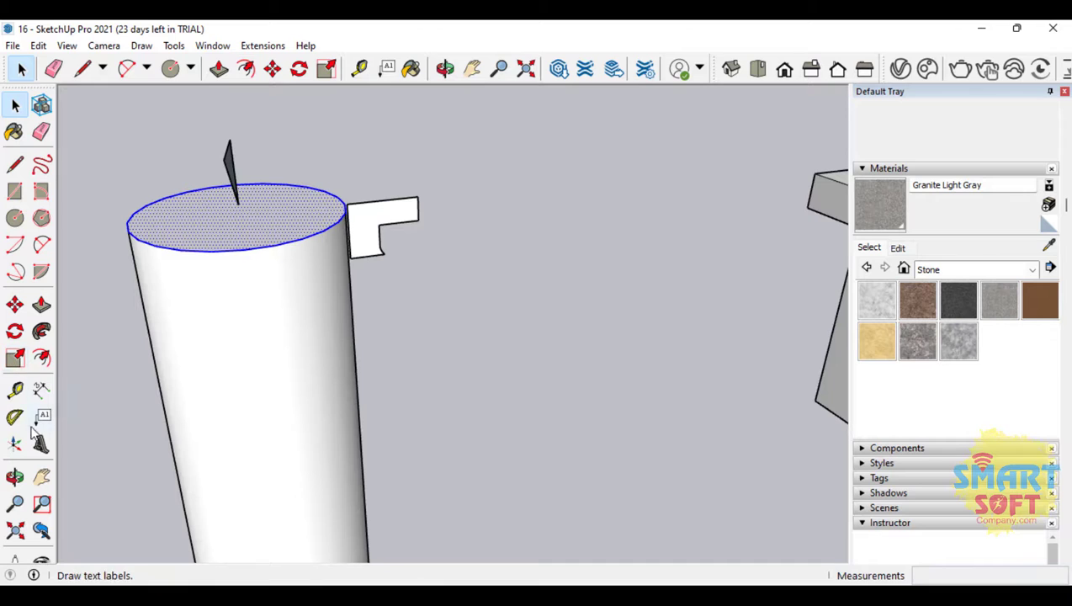
click(42, 331)
click(364, 219)
click(347, 216)
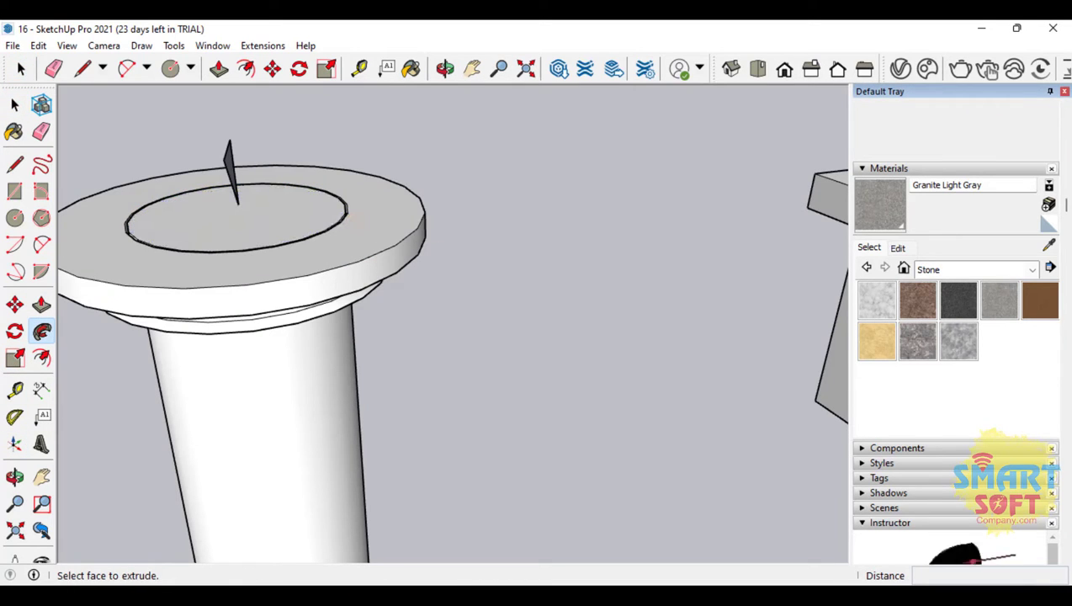
click(14, 476)
drag(120, 455, 66, 226)
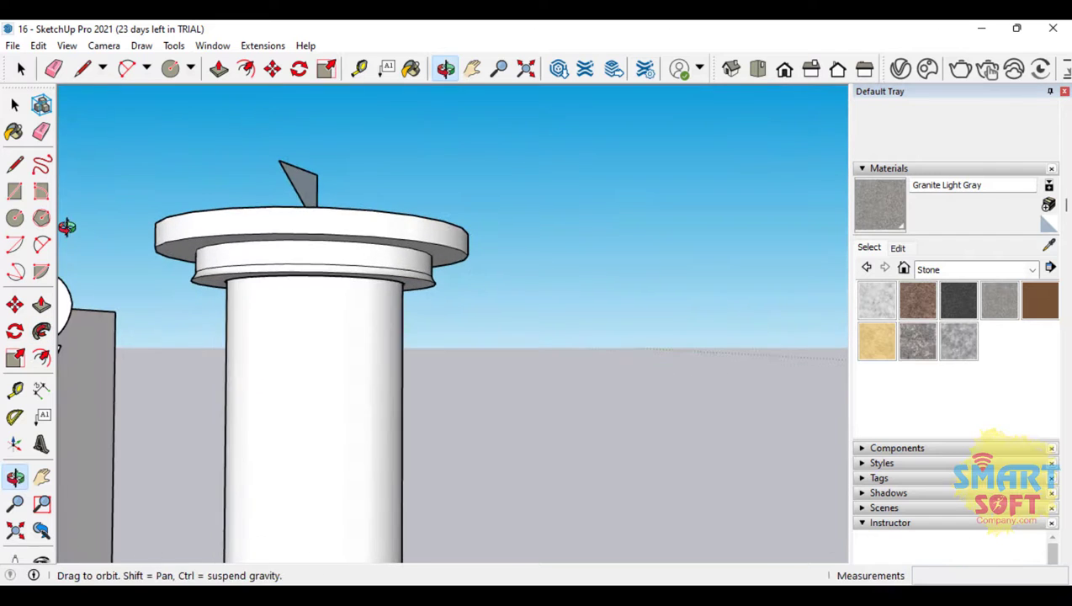
Turn the upright triangle above the cylinder into an inverted cone using Follow Me with the inner circular top face as path.
drag(294, 321, 314, 480)
click(15, 106)
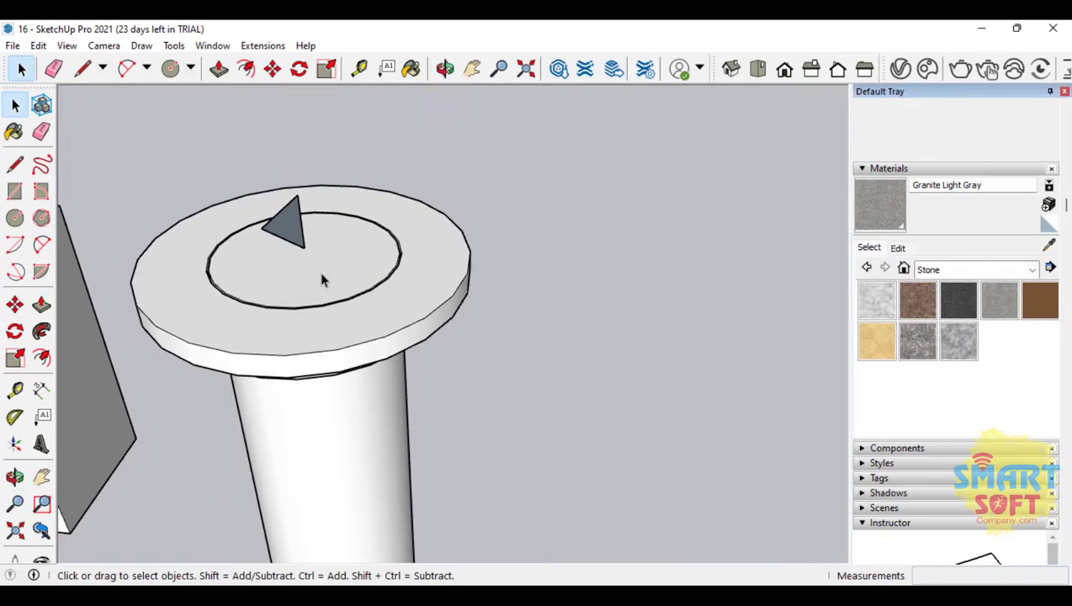
click(324, 280)
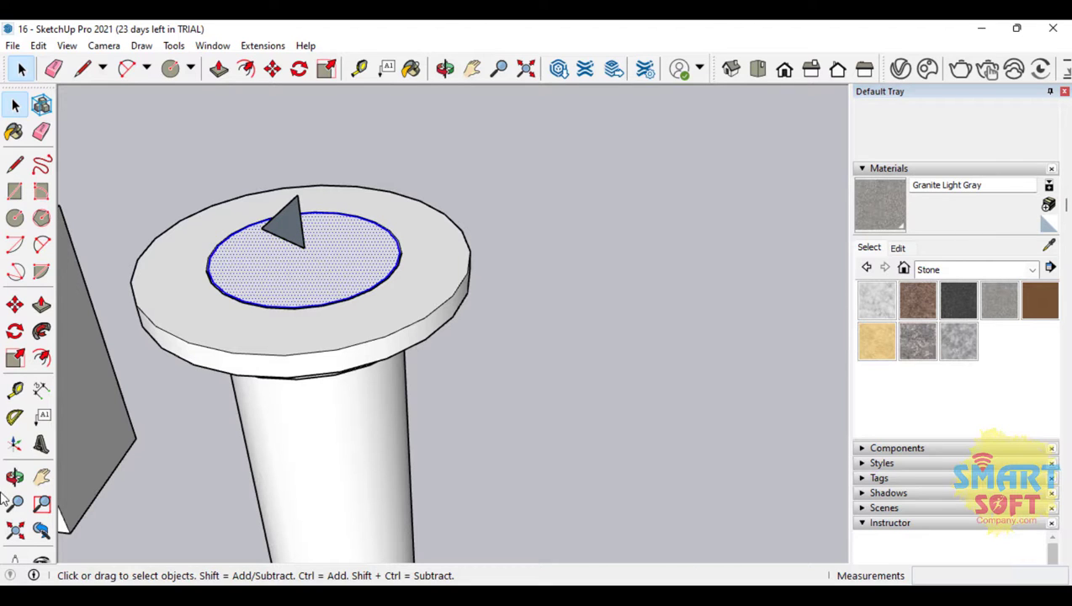
click(42, 331)
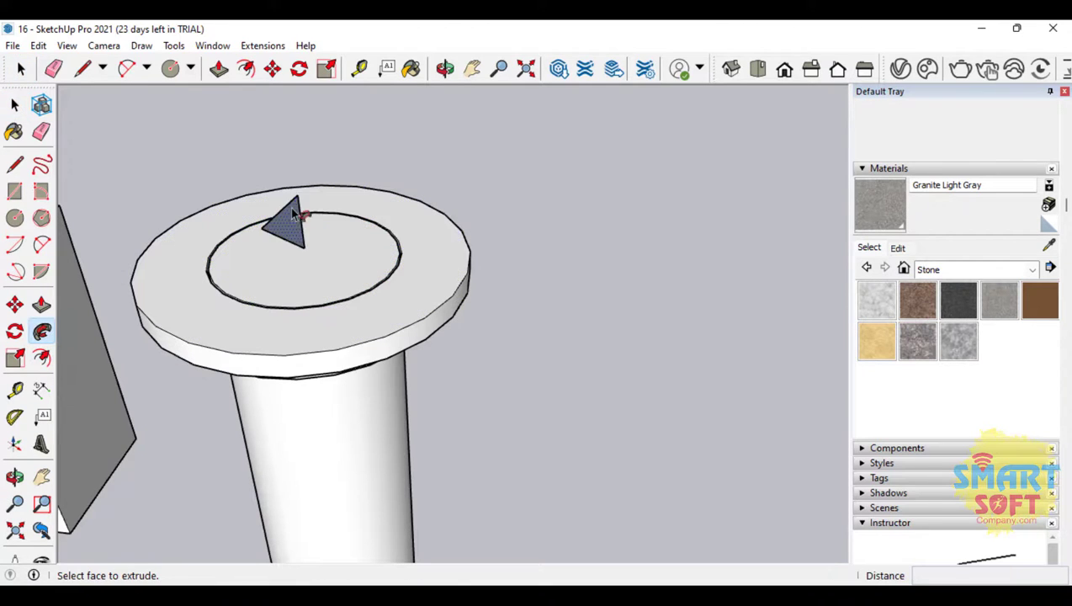
click(290, 207)
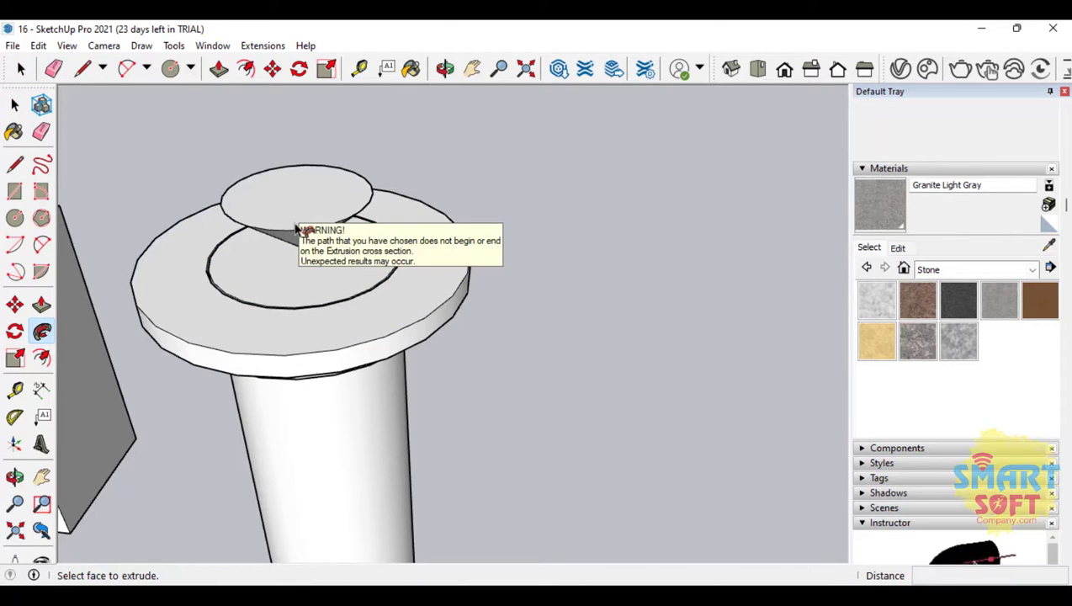
Examine the tall box, the scalloped profile at its upper corner and the half-disc standing on its top face.
click(15, 476)
drag(72, 467, 300, 322)
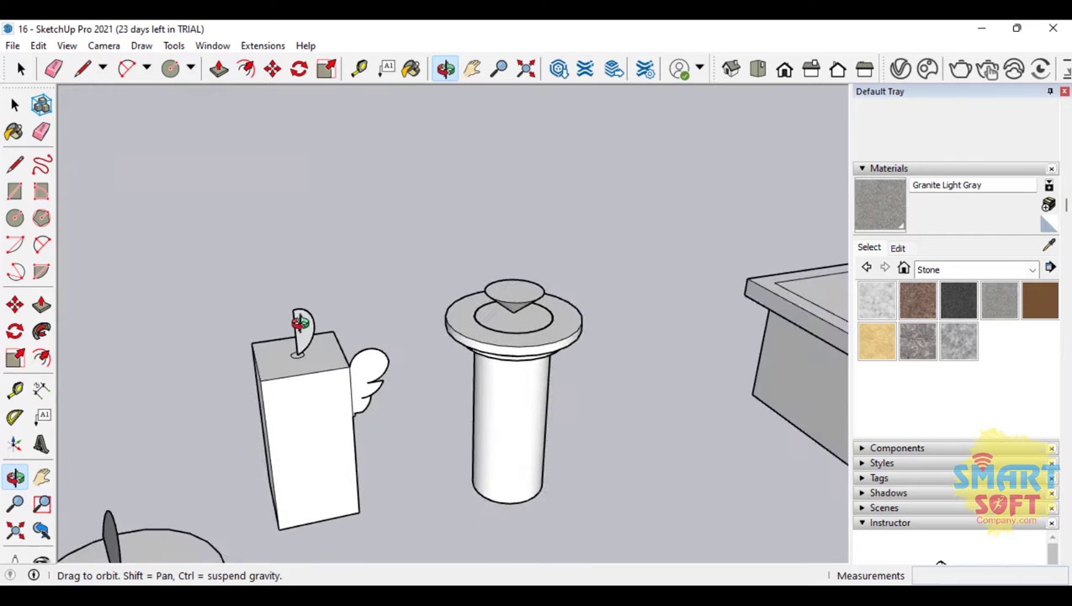
drag(359, 410, 214, 301)
scroll(437, 330, up, 5)
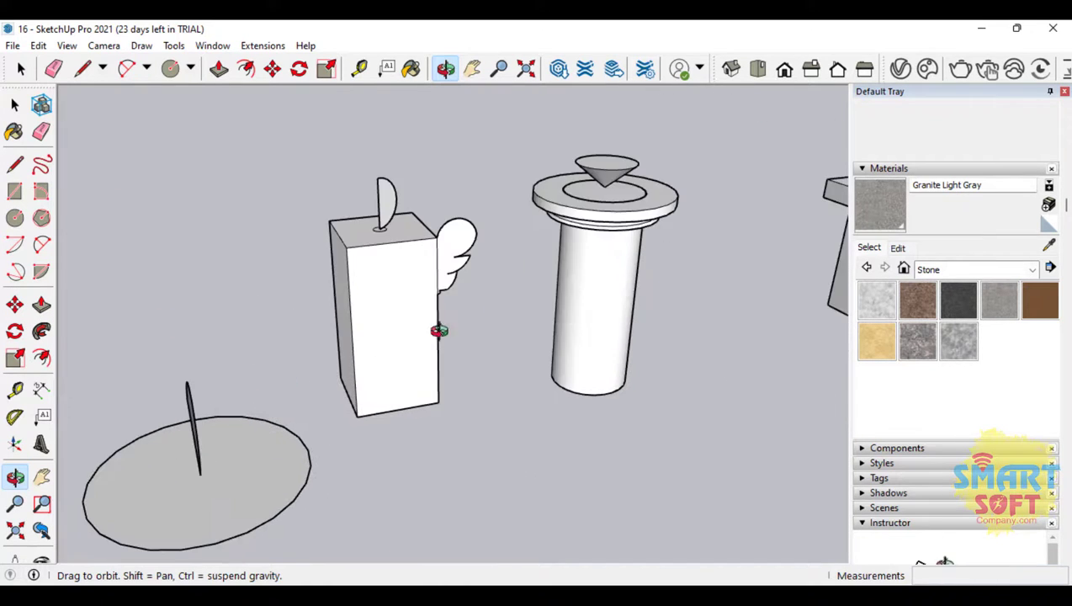
scroll(481, 249, down, 4)
scroll(413, 199, up, 3)
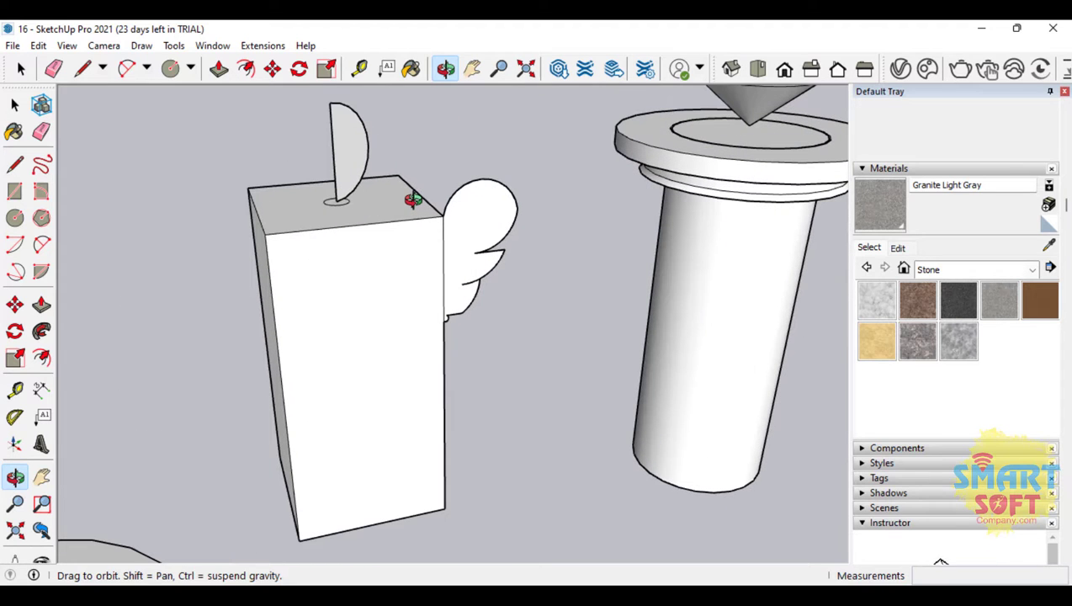
scroll(533, 233, up, 2)
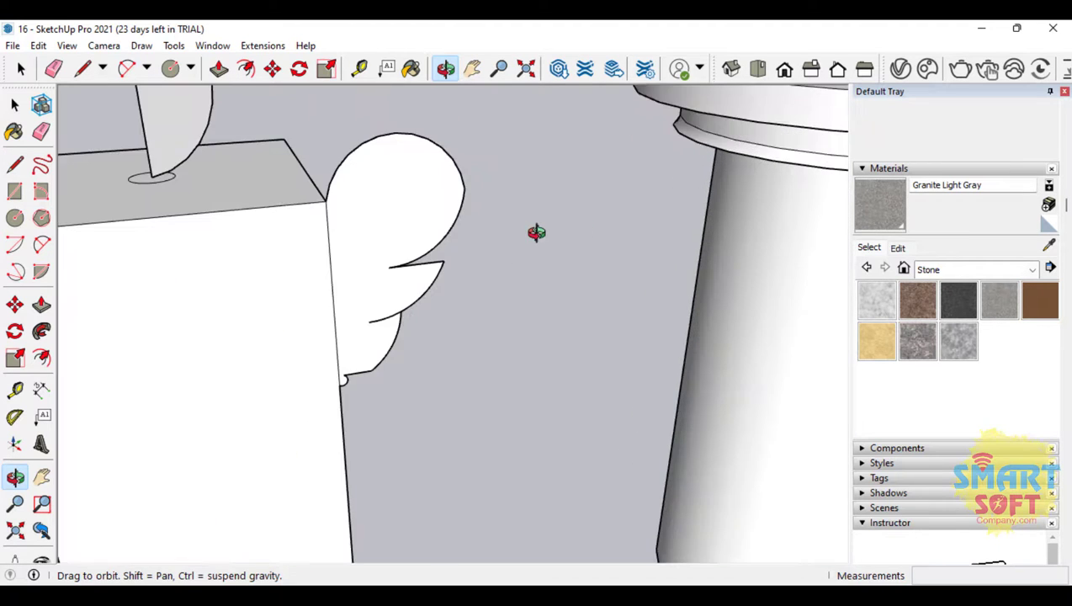
scroll(530, 234, down, 4)
drag(358, 324, 219, 310)
scroll(471, 277, up, 4)
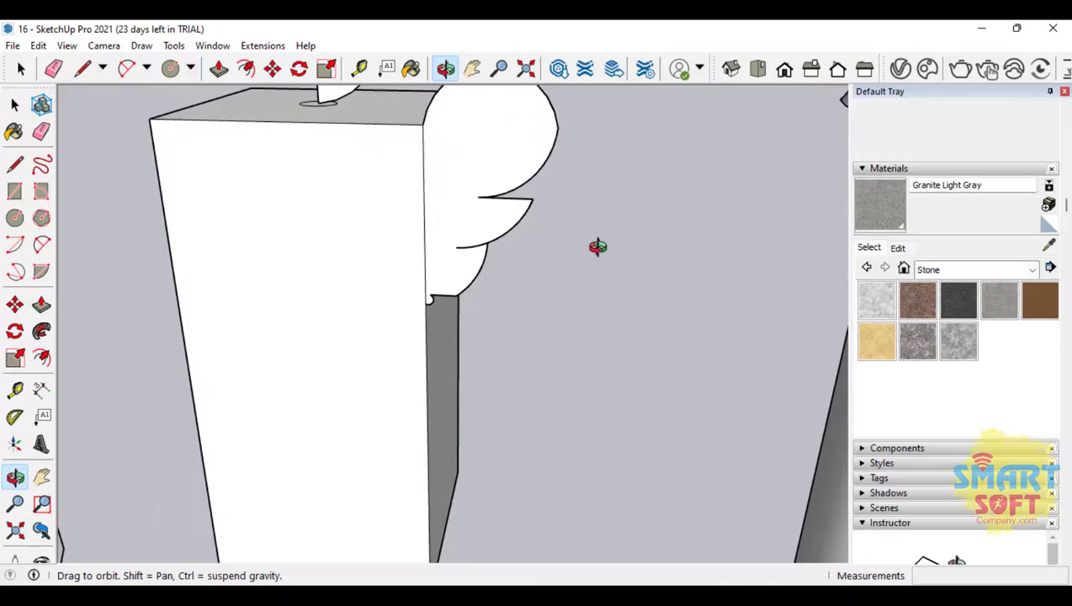
scroll(546, 266, up, 2)
scroll(320, 305, up, 1)
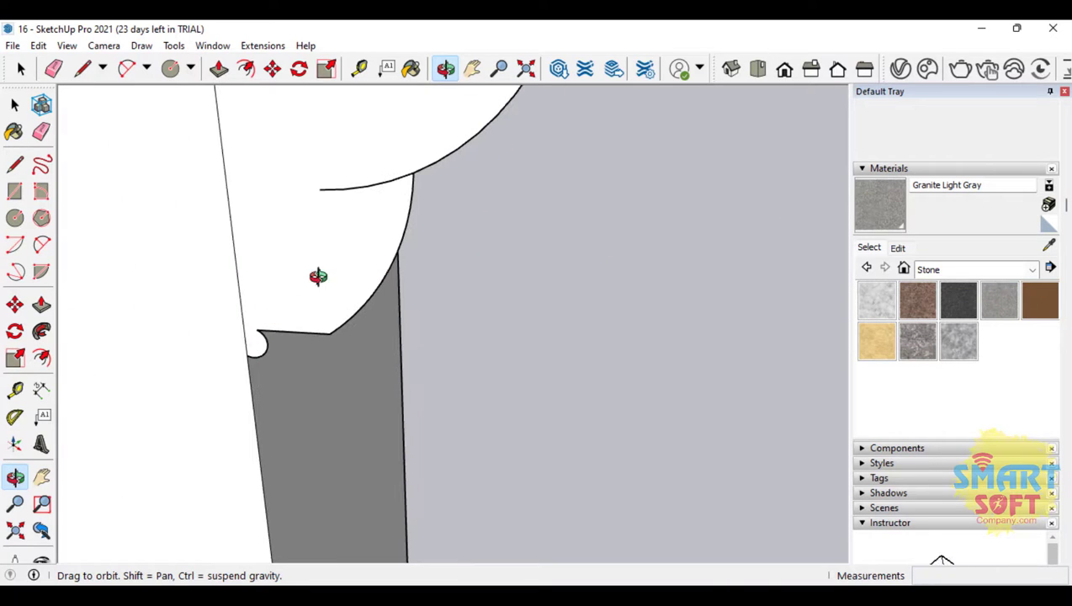
scroll(409, 240, down, 5)
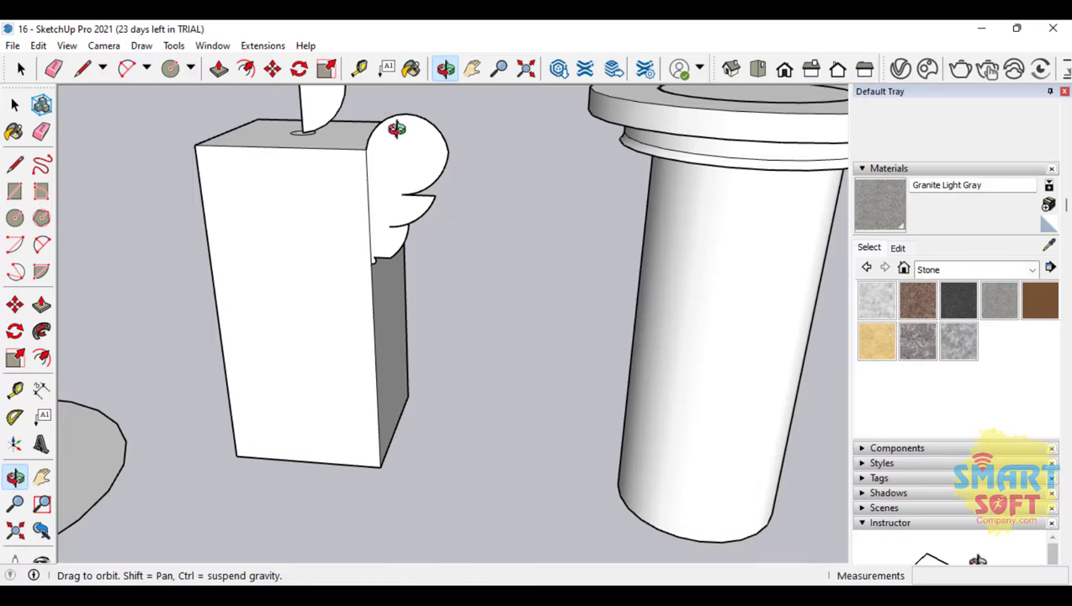
scroll(397, 128, down, 2)
scroll(267, 134, up, 3)
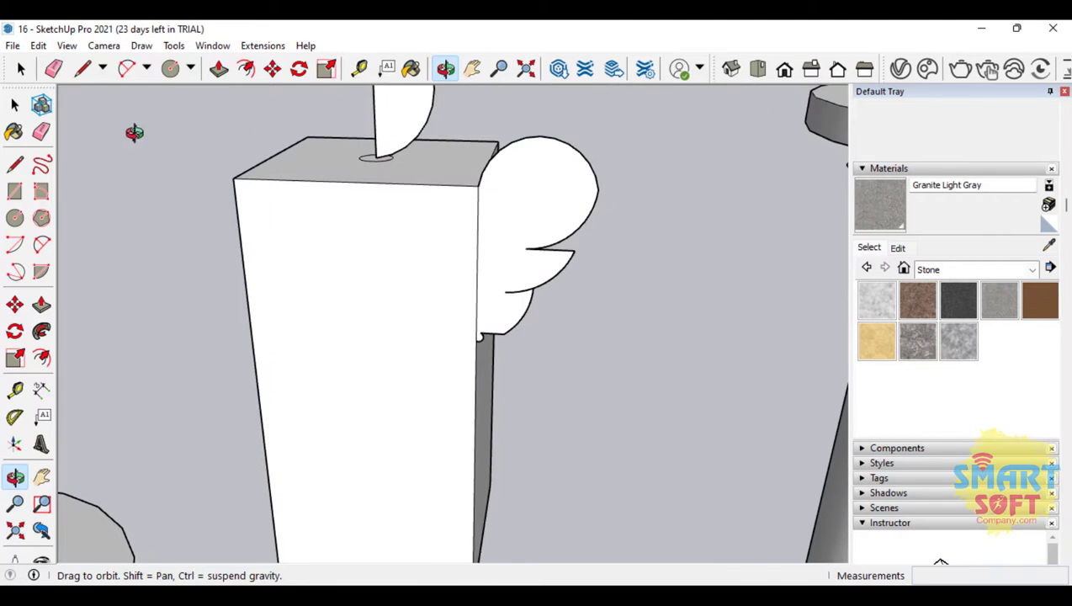
Create a rounded, tiered moulding around the tall box by sweeping the scalloped profile along the top face's perimeter with Follow Me.
click(14, 104)
click(531, 187)
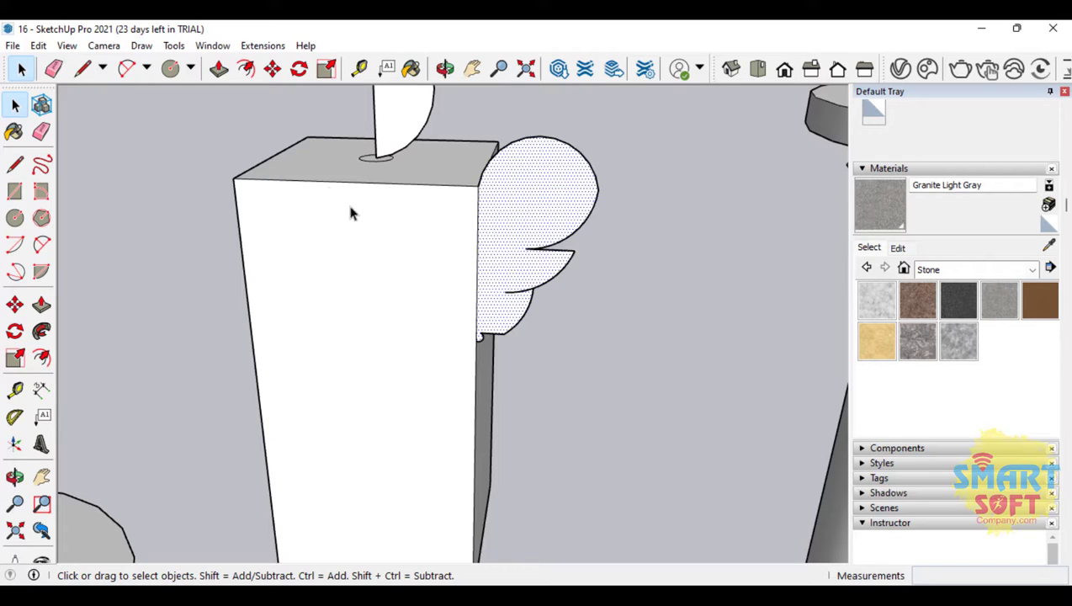
click(317, 169)
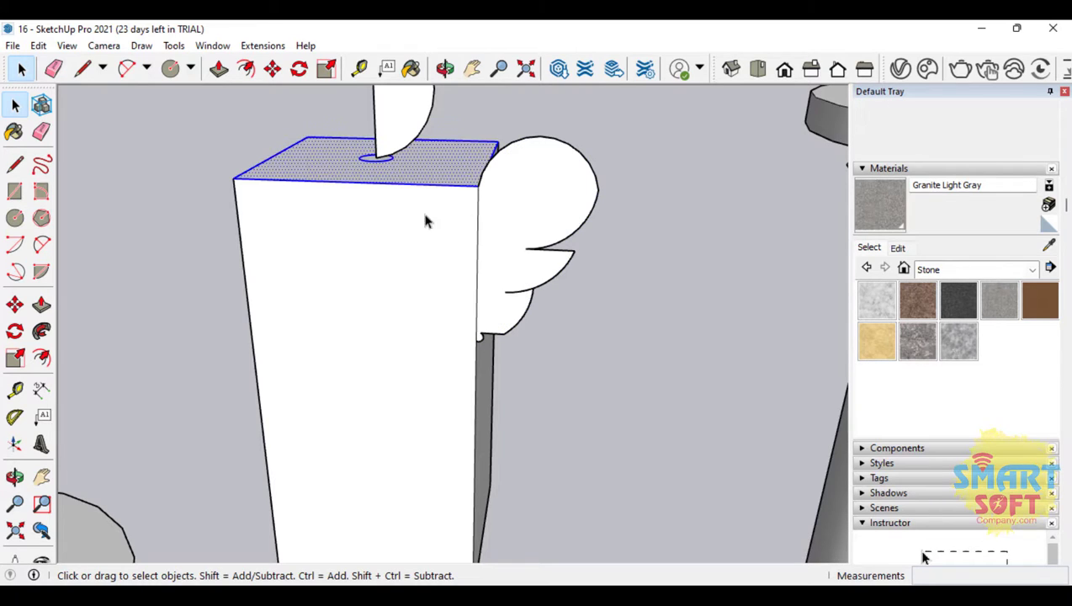
click(42, 332)
click(545, 188)
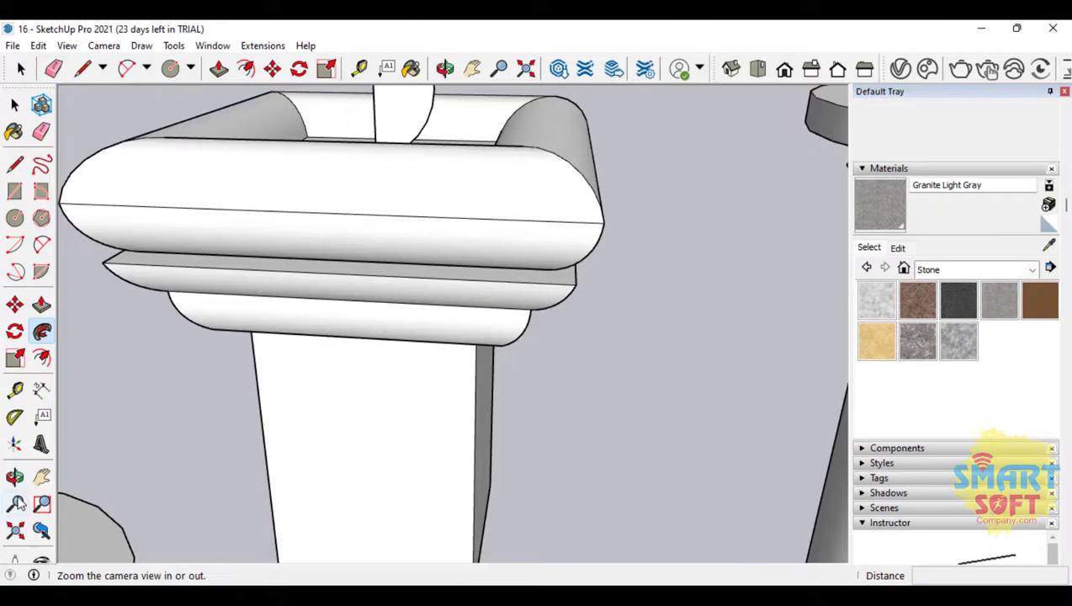
Turn the half-disc on the tall box into a sphere by running Follow Me with the recessed top face as path.
click(15, 477)
mouse_move(505, 277)
mouse_down()
mouse_move(479, 255)
mouse_move(239, 225)
mouse_move(228, 326)
mouse_move(301, 484)
mouse_move(546, 400)
mouse_move(237, 290)
mouse_move(661, 278)
mouse_move(811, 258)
mouse_move(642, 256)
mouse_move(366, 335)
mouse_move(360, 371)
mouse_move(440, 225)
mouse_move(431, 170)
mouse_move(241, 182)
mouse_move(154, 163)
mouse_up()
click(14, 104)
click(253, 221)
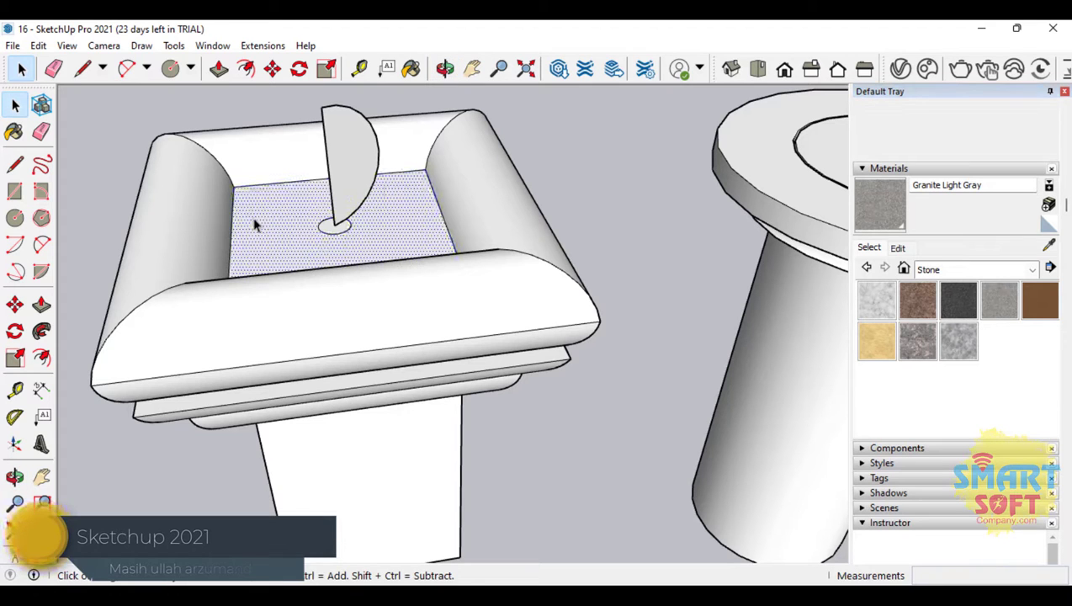
click(42, 333)
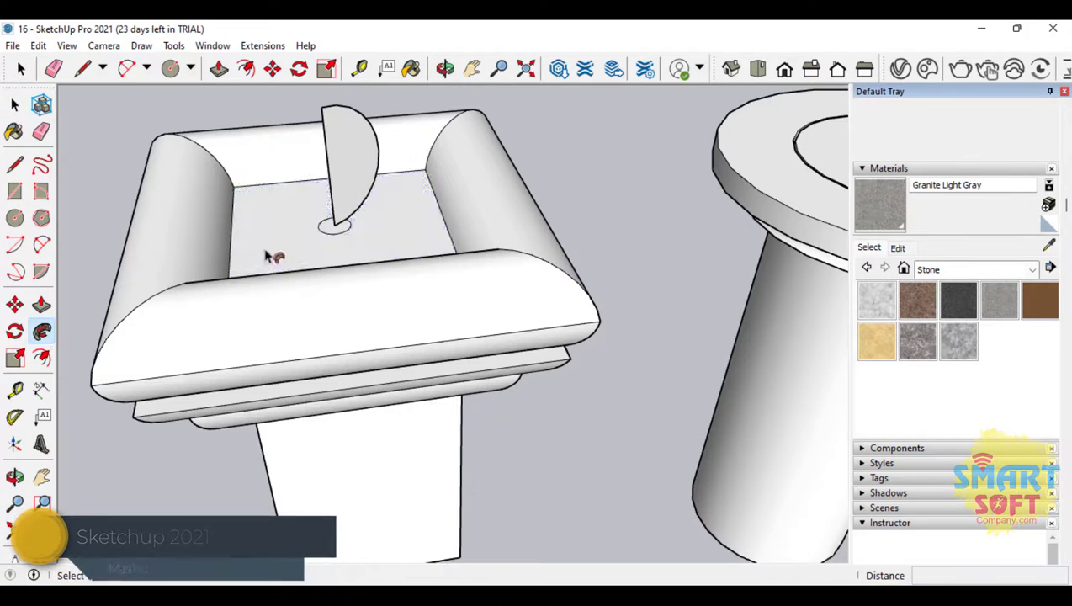
click(362, 183)
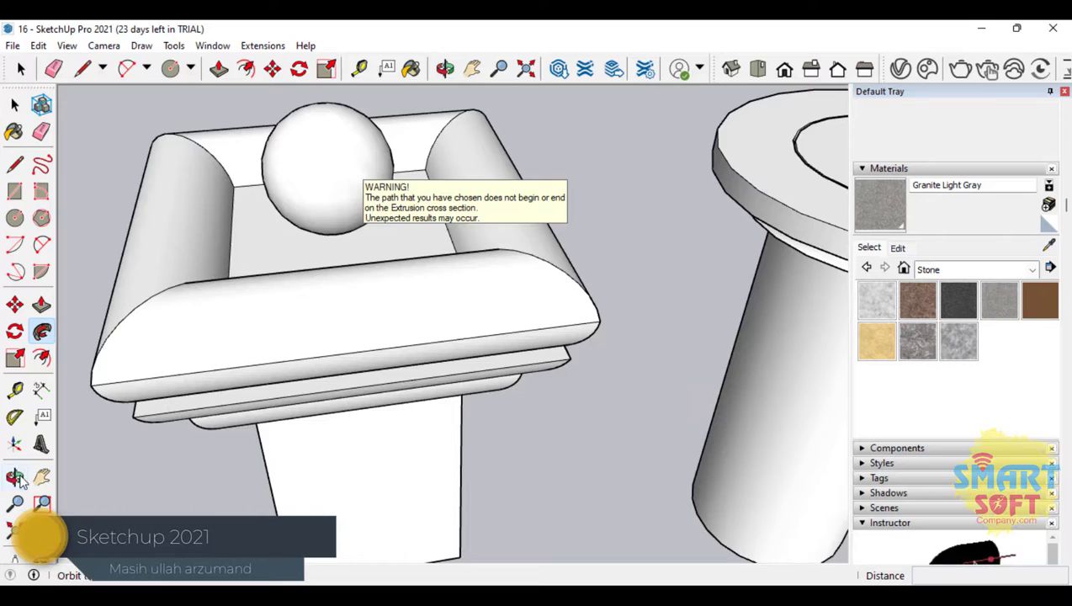
Examine the finished box and cylinder columns and the neighbouring circle and rectangle with their upright profiles.
click(14, 478)
drag(353, 371, 378, 261)
scroll(433, 317, down, 5)
scroll(435, 230, up, 3)
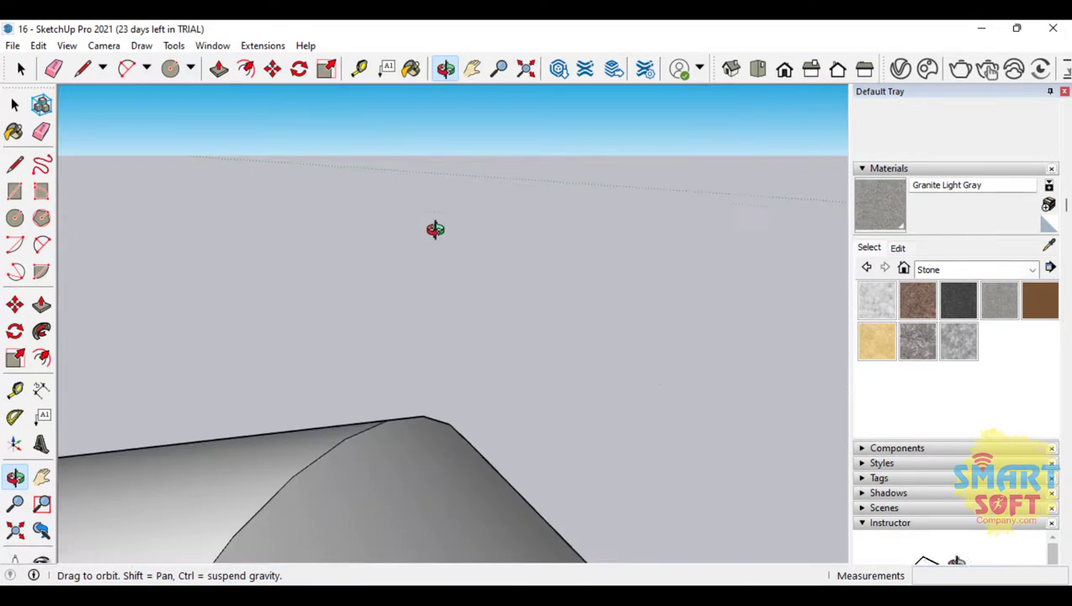
scroll(435, 230, down, 3)
drag(528, 242, 282, 313)
scroll(251, 459, up, 3)
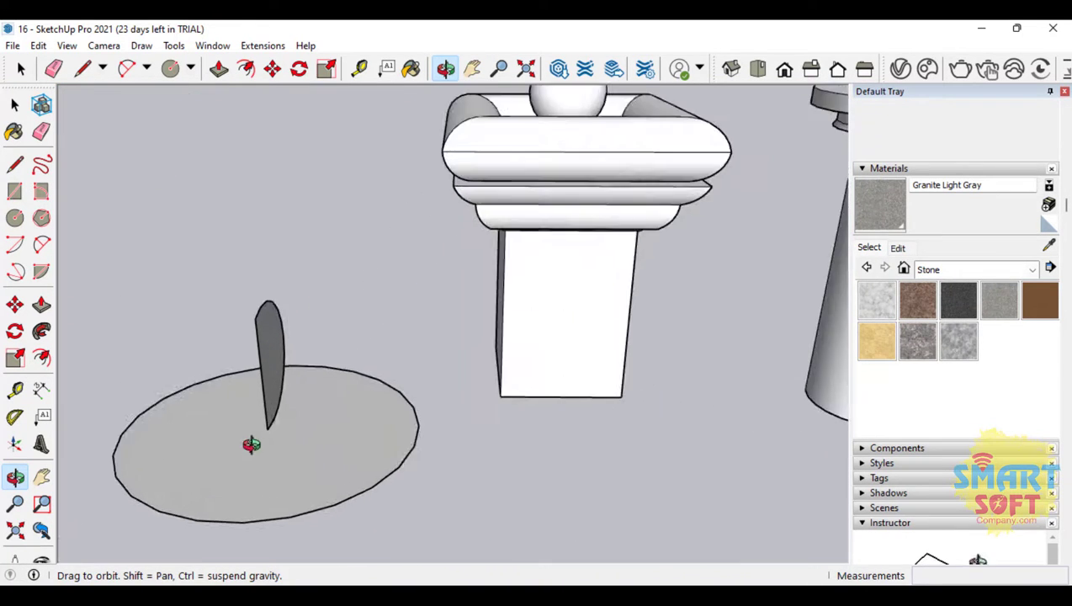
scroll(353, 446, down, 5)
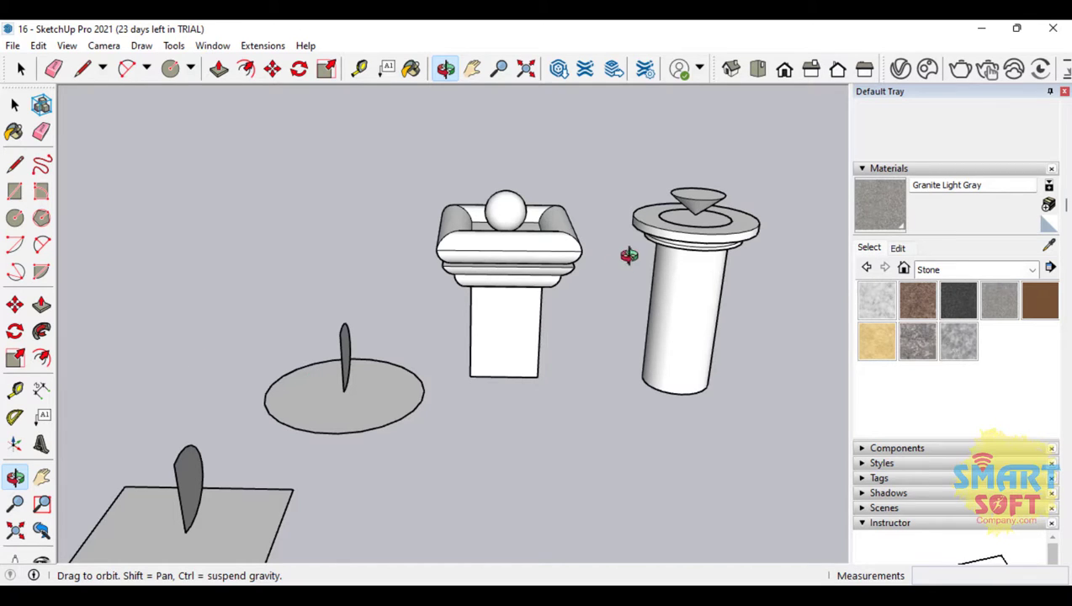
Form a sphere by sweeping the upright half-disc around the circle beside the box column with Follow Me.
scroll(277, 287, down, 3)
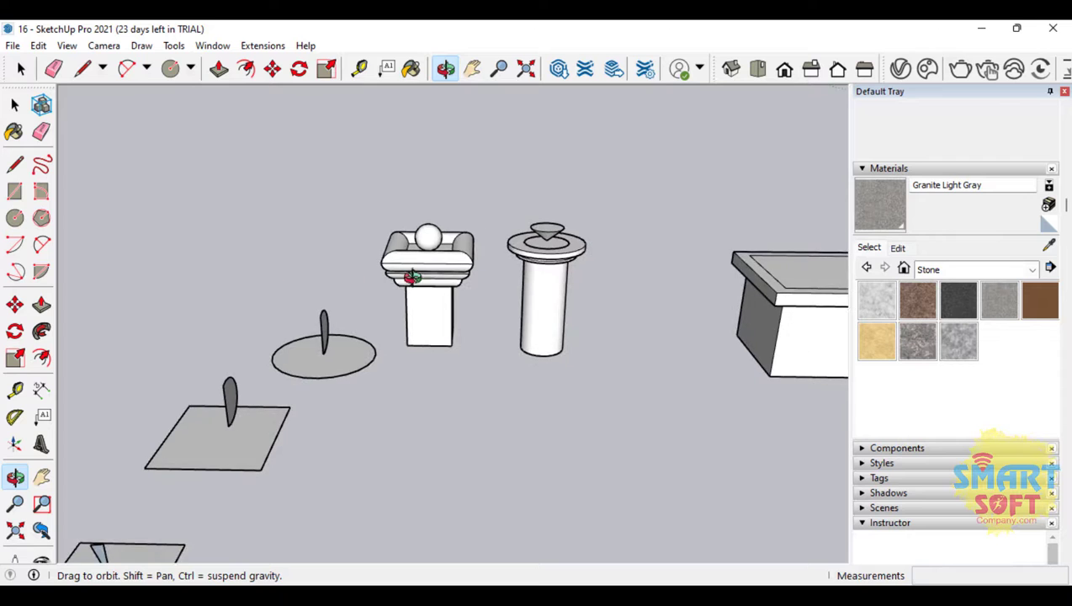
scroll(390, 292, down, 2)
scroll(522, 252, up, 2)
scroll(227, 287, up, 2)
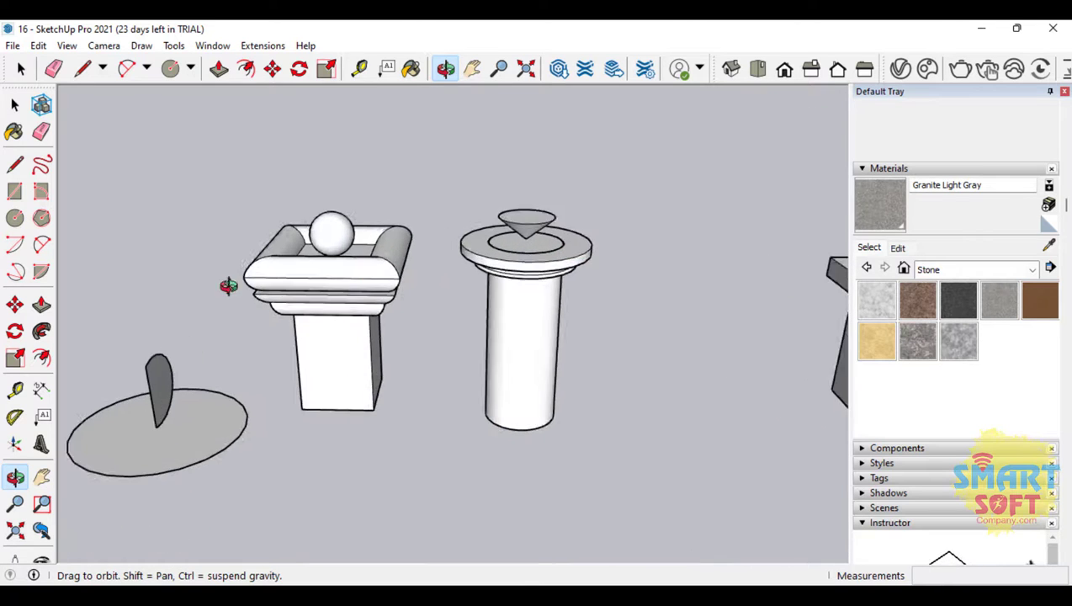
scroll(132, 454, up, 3)
scroll(678, 181, down, 2)
scroll(320, 375, up, 3)
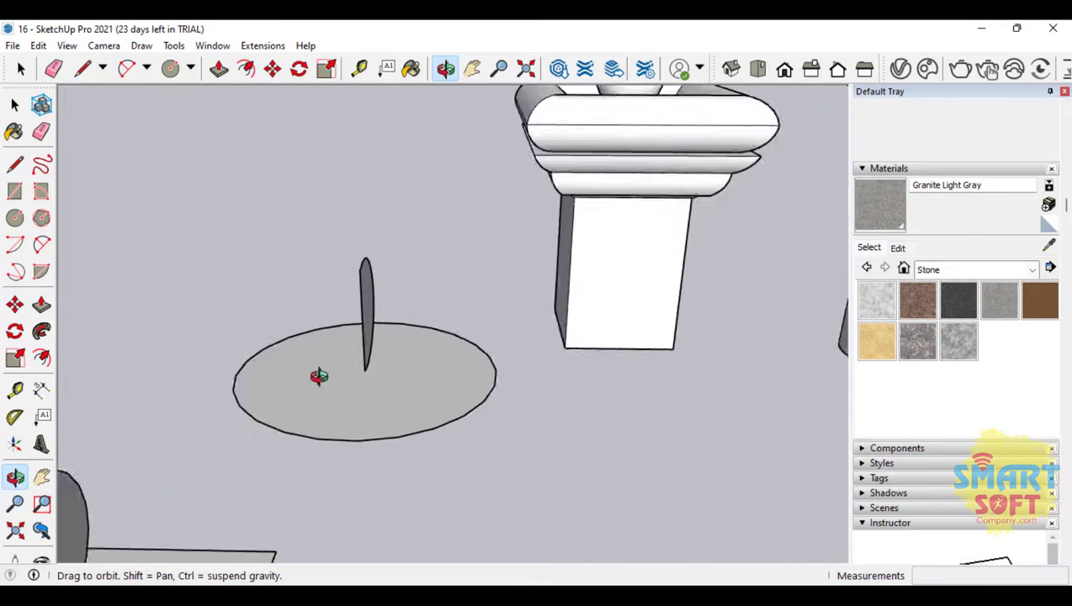
drag(333, 352, 115, 341)
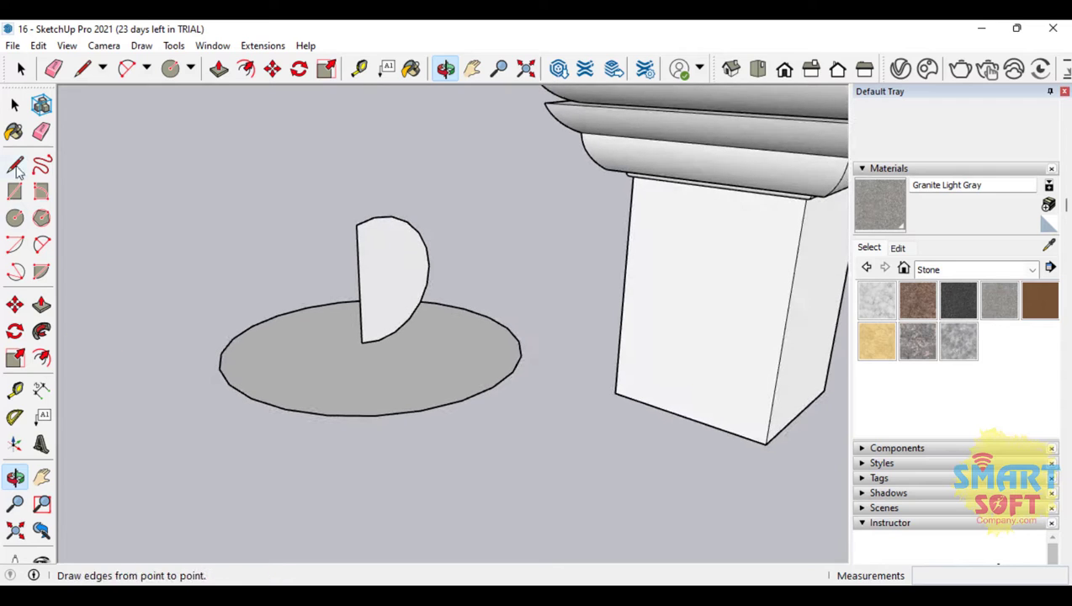
click(14, 104)
double_click(268, 374)
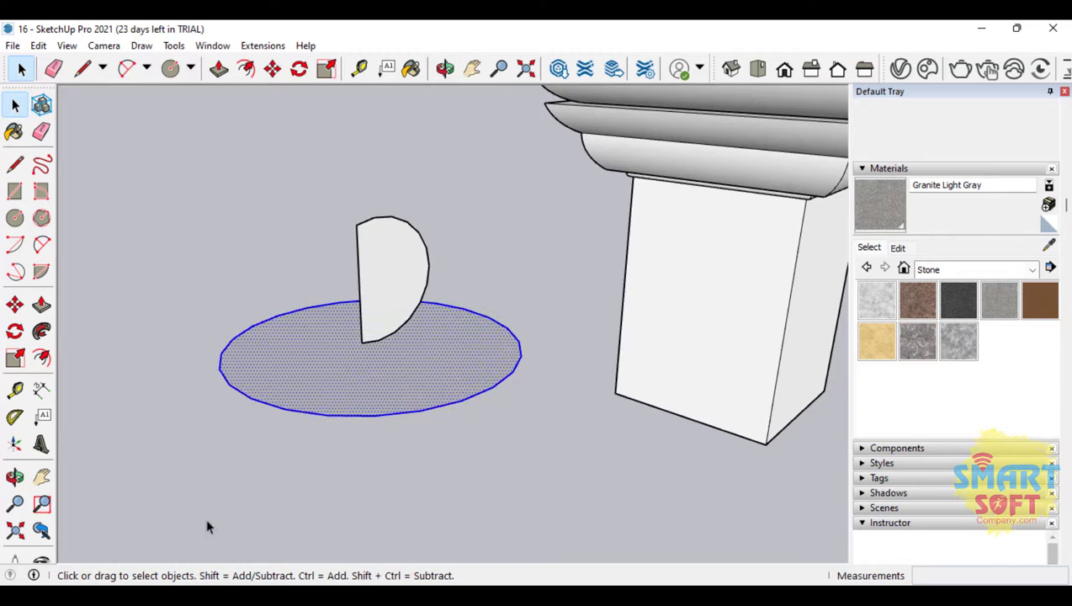
click(41, 331)
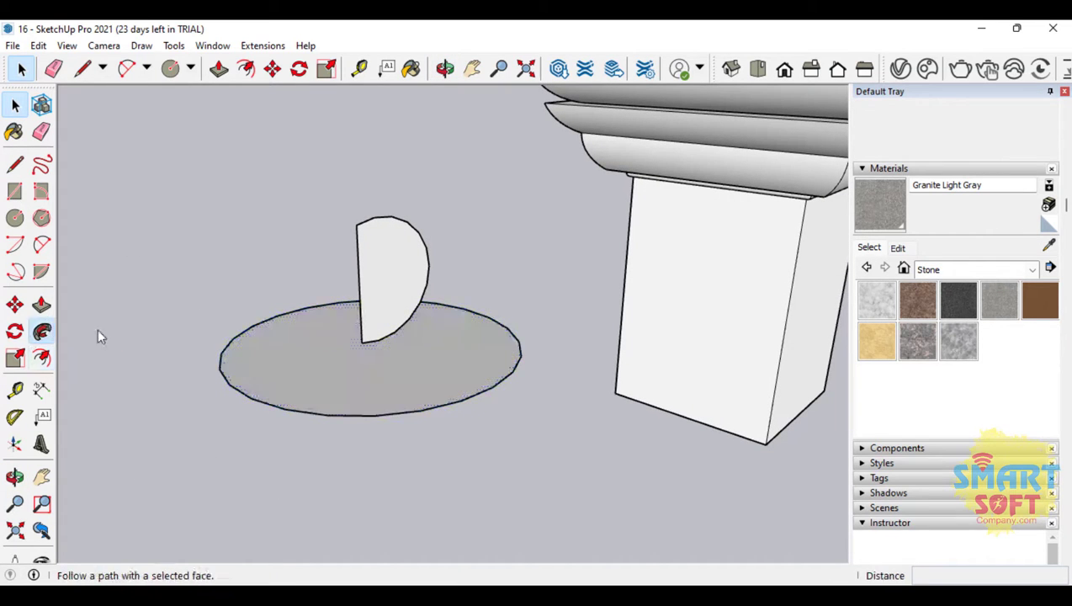
click(383, 280)
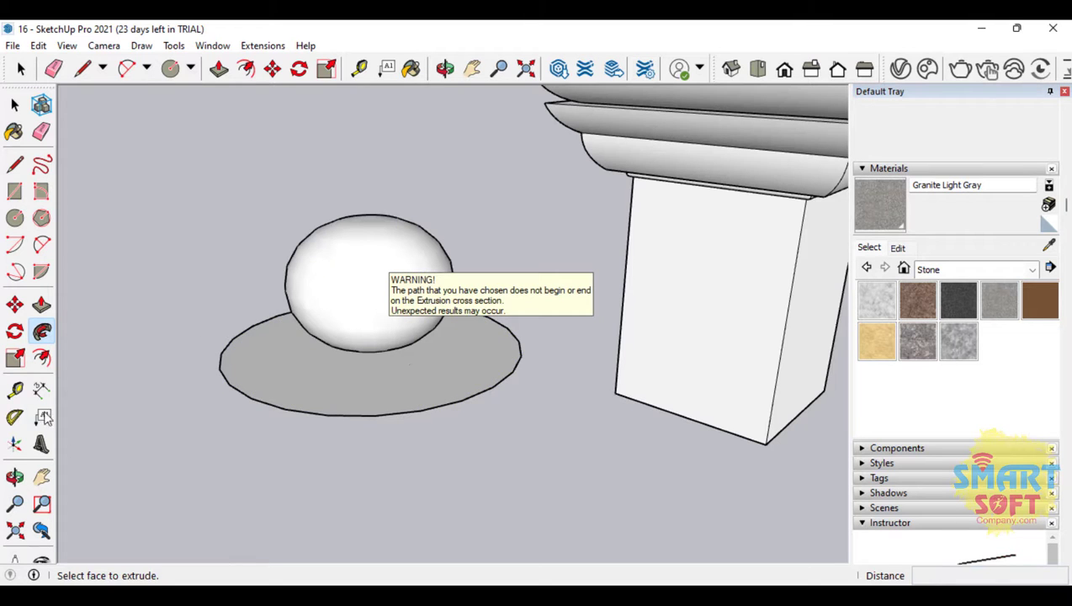
Sweep the half-disc standing on the neighbouring rectangle around that rectangle's perimeter with Follow Me to form a pillow-shaped solid.
click(14, 477)
drag(403, 390, 481, 311)
scroll(482, 311, down, 3)
scroll(255, 439, up, 2)
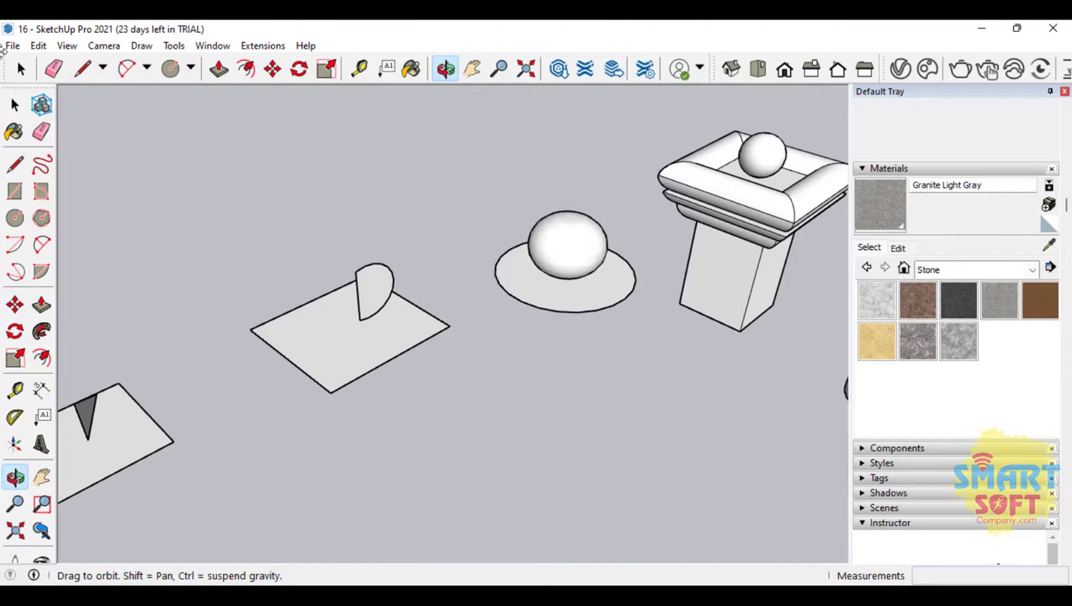
click(14, 105)
click(321, 358)
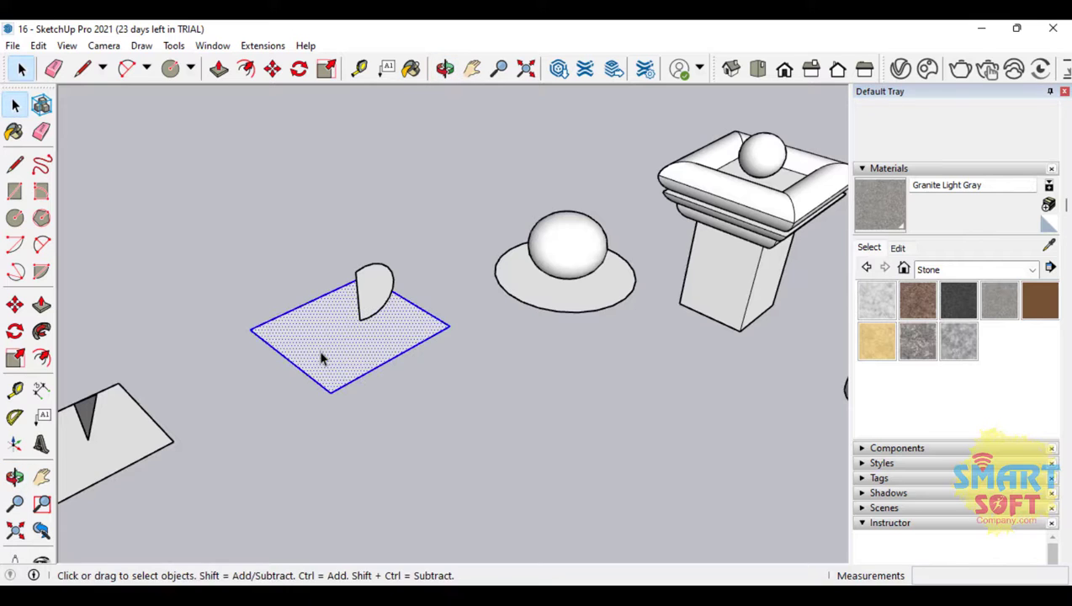
click(42, 332)
drag(383, 291, 409, 298)
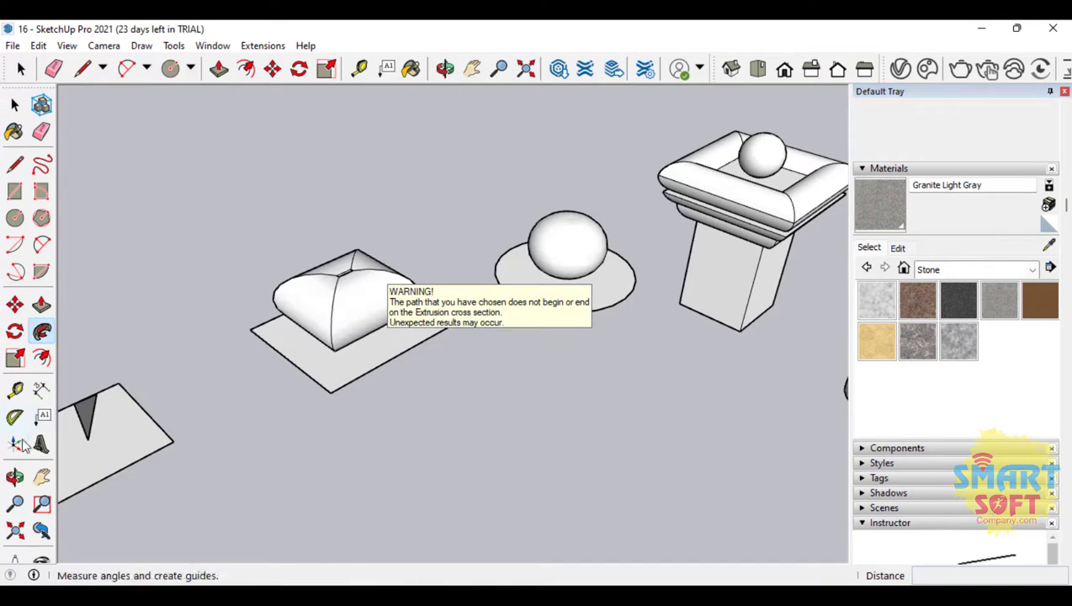
Try deleting the rectangle and circle path faces beneath the pillow-shaped solid and the sphere, and undo both deletions.
click(14, 476)
drag(242, 383, 452, 303)
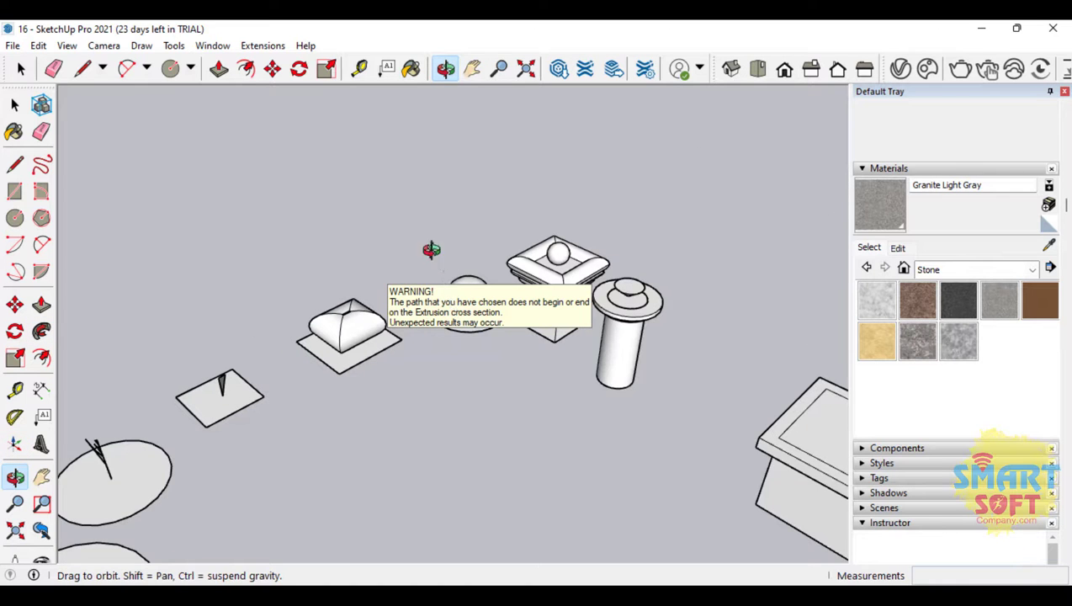
drag(431, 249, 271, 249)
scroll(343, 303, up, 5)
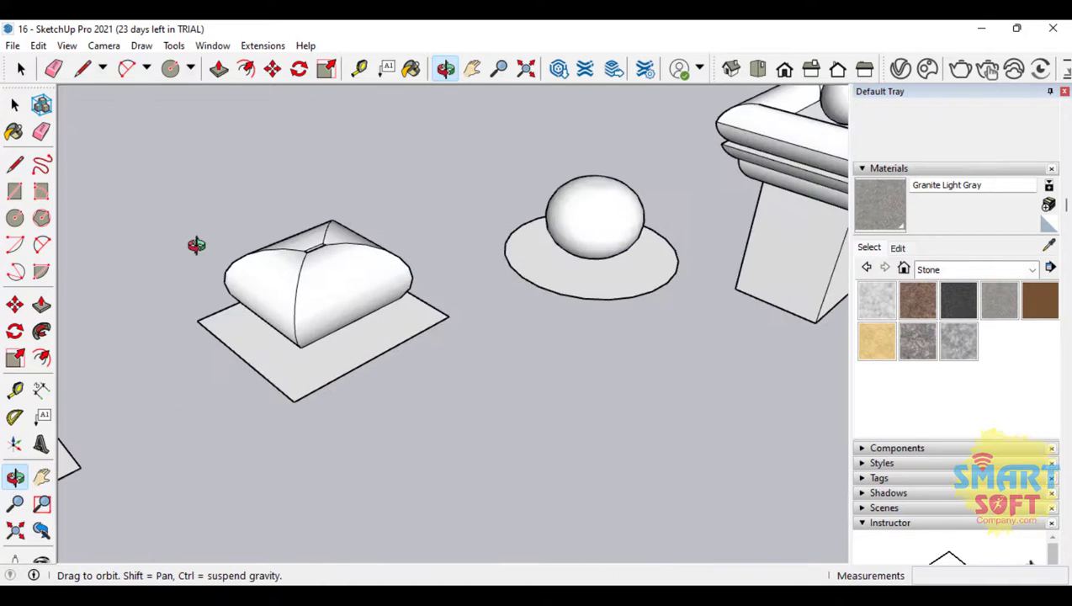
drag(196, 245, 764, 318)
drag(611, 228, 183, 414)
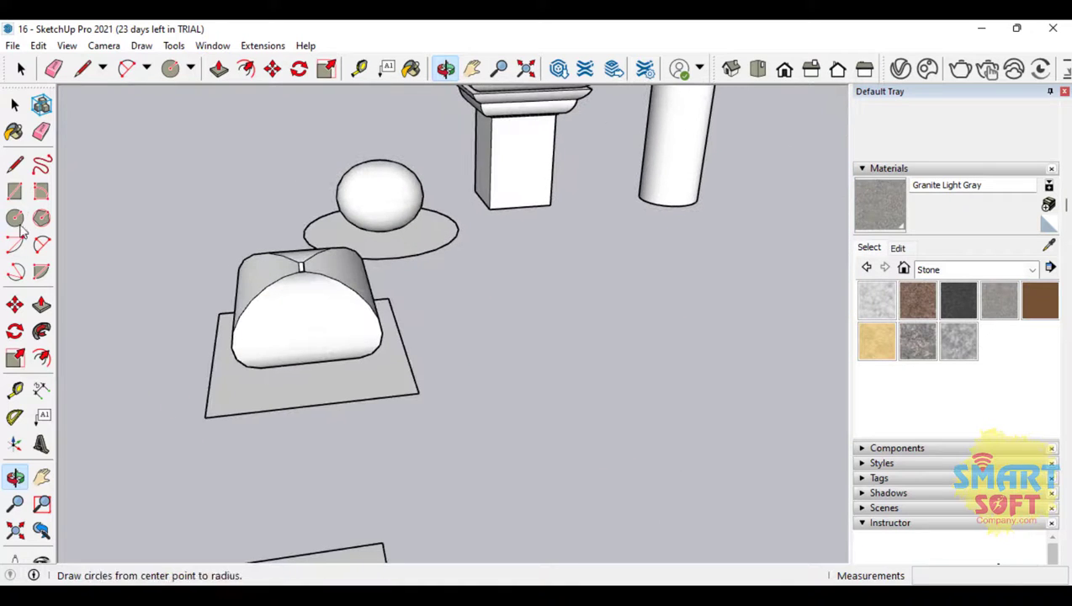
click(14, 105)
click(229, 403)
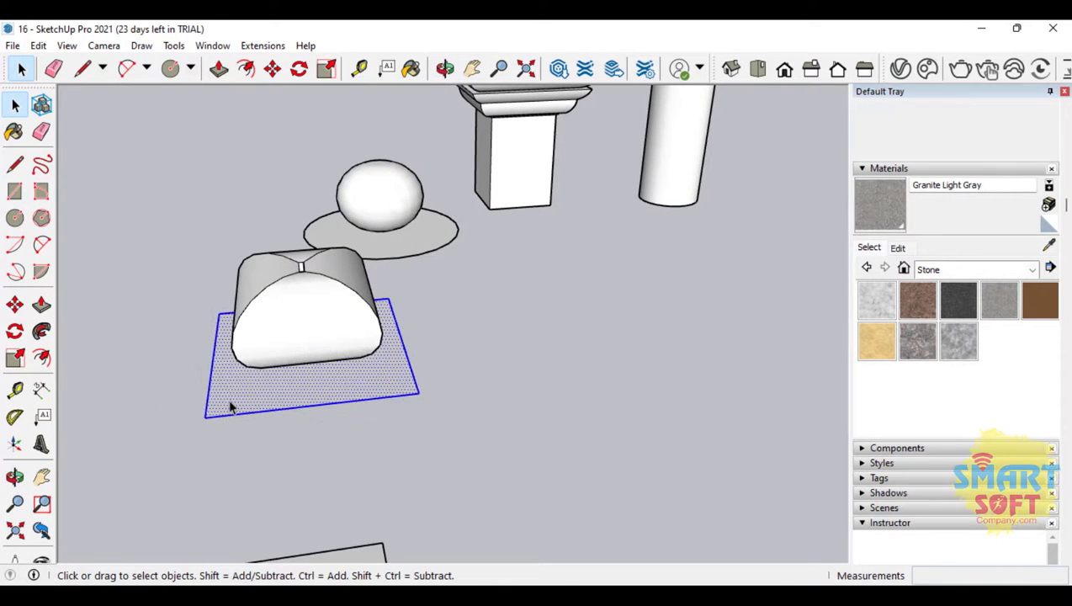
key(Delete)
click(396, 255)
key(Delete)
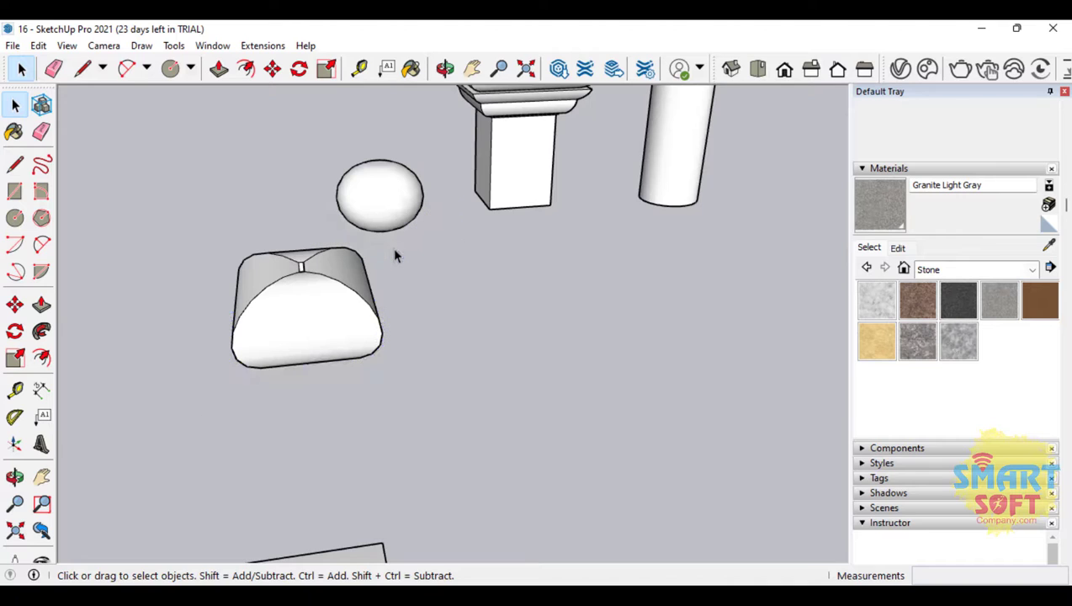
key(ctrl+z)
key(ctrl+z)
Sweep the upright triangle around the perimeter of its rectangle with Follow Me to form a pyramid-like solid.
click(15, 478)
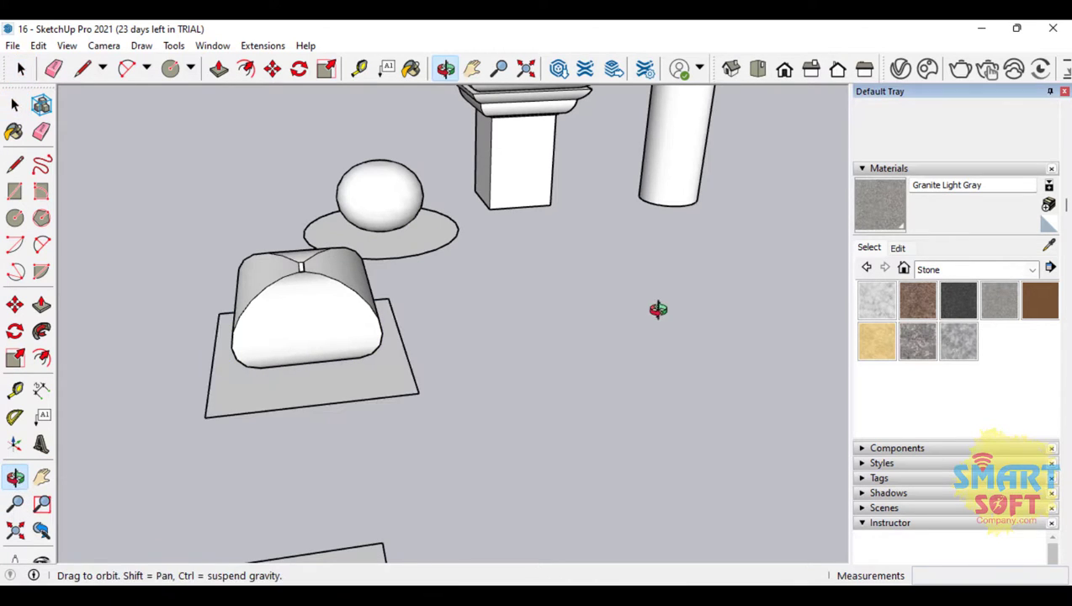
drag(658, 310, 284, 330)
scroll(345, 330, down, 5)
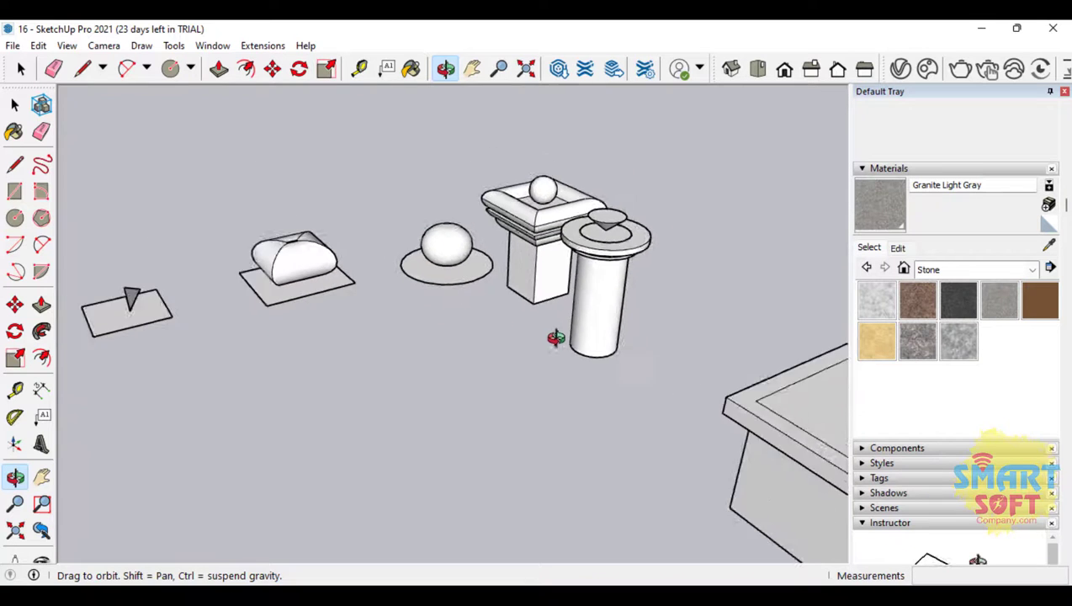
scroll(459, 303, down, 2)
scroll(297, 319, up, 8)
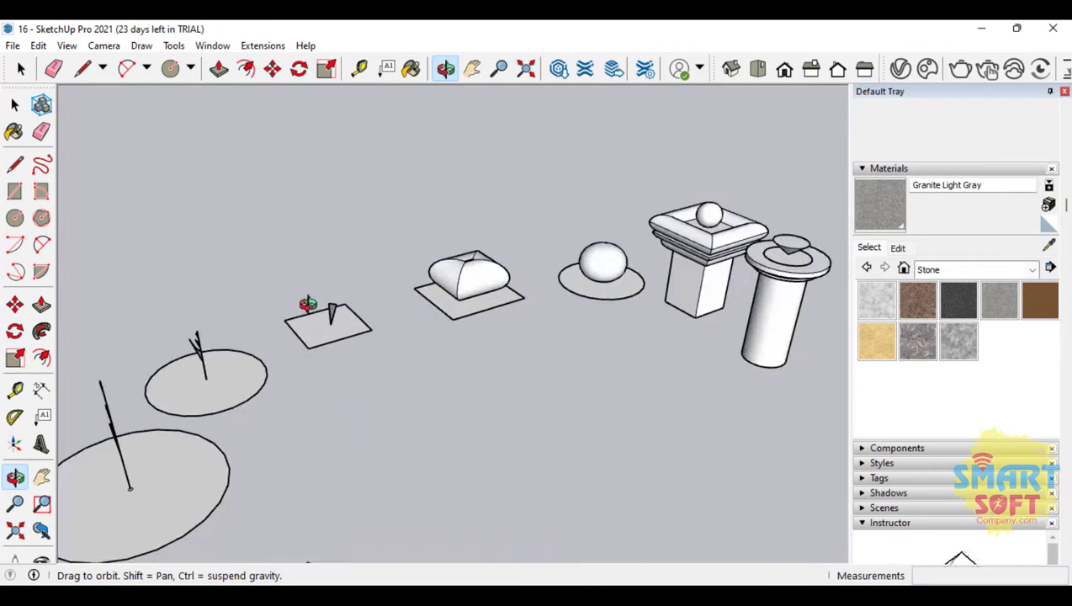
drag(335, 315, 546, 315)
key(space)
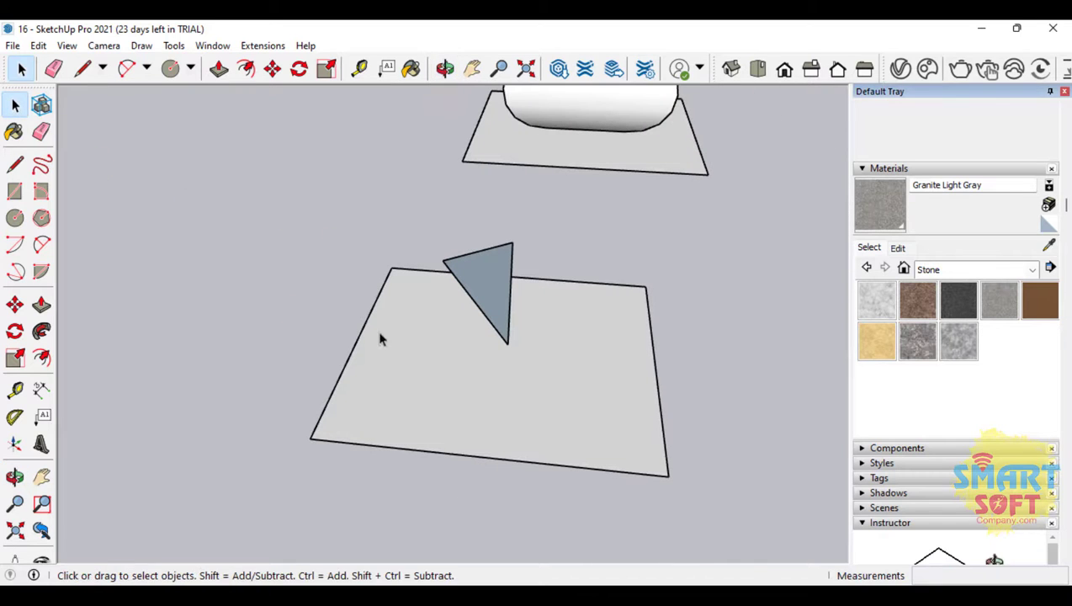
double_click(442, 352)
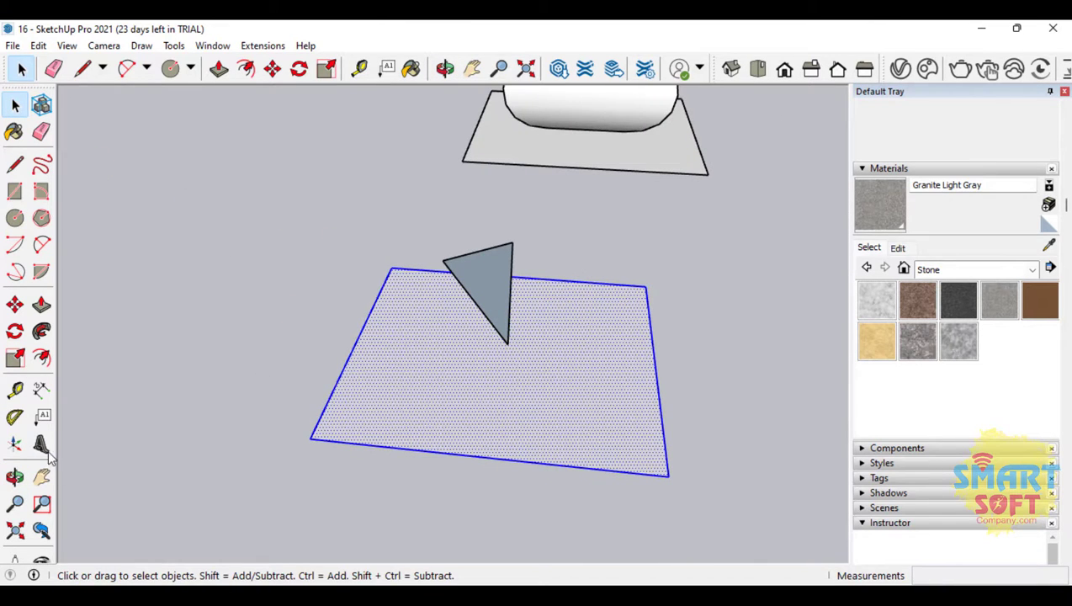
click(42, 330)
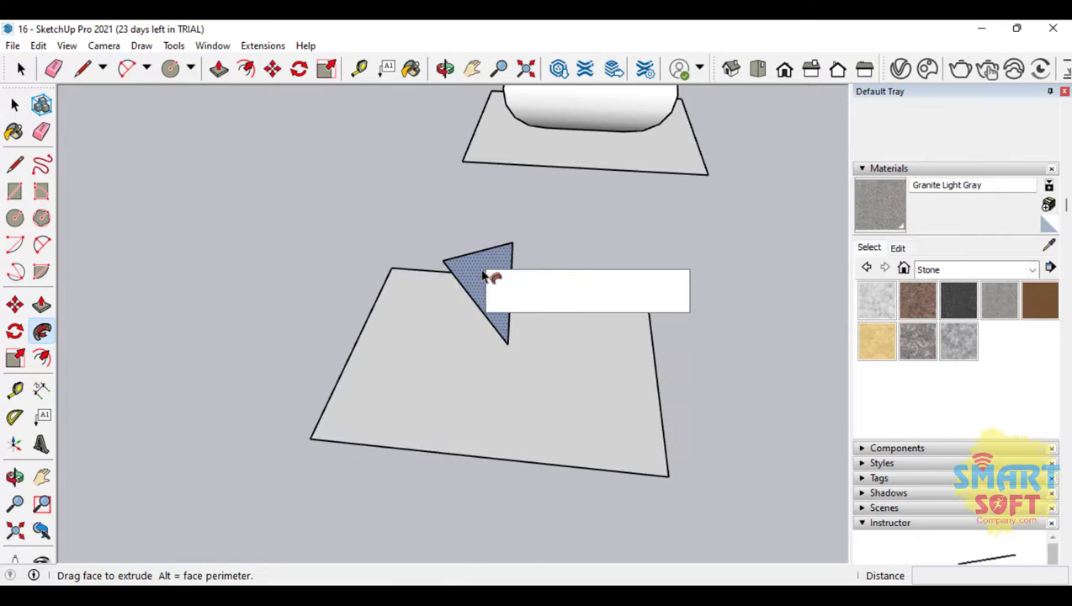
drag(486, 278, 390, 438)
Examine the pyramid-like solid from several sides and the three-tiered curved profile standing on the nearby circle.
click(15, 478)
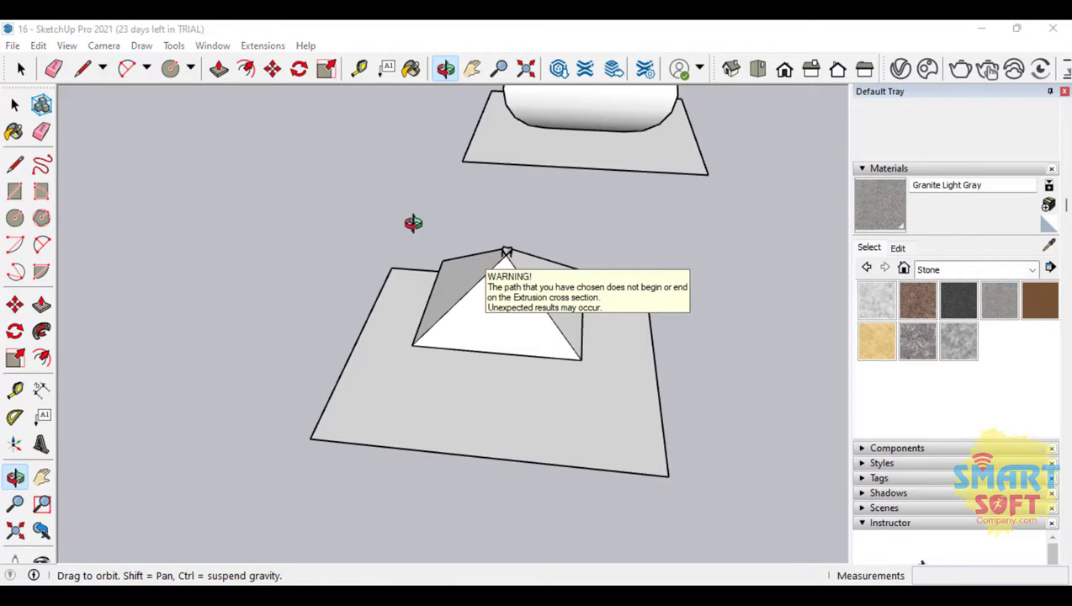
drag(413, 223, 501, 239)
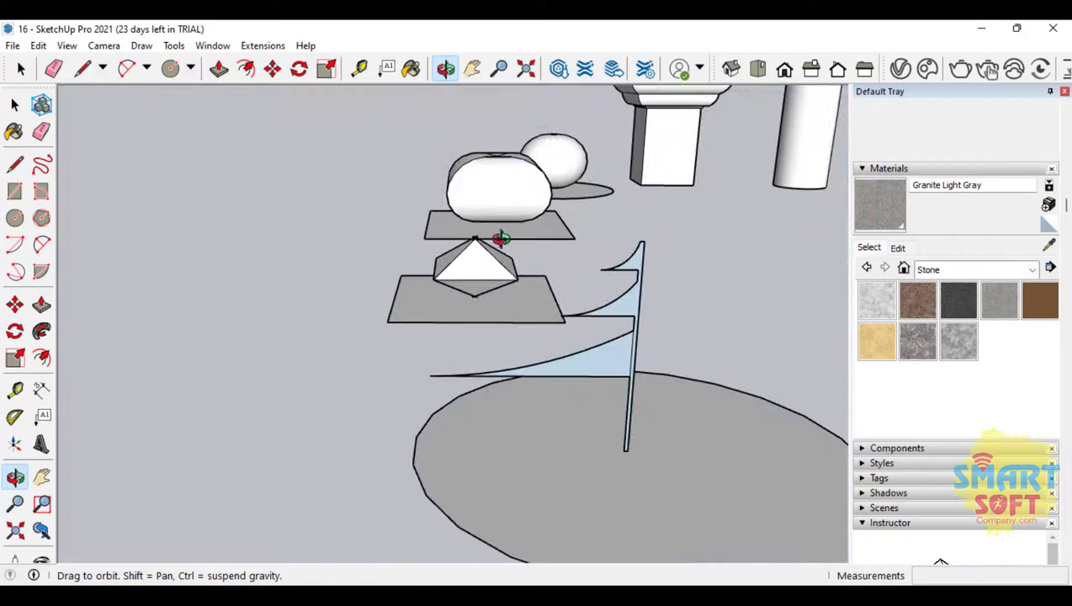
drag(581, 342, 10, 354)
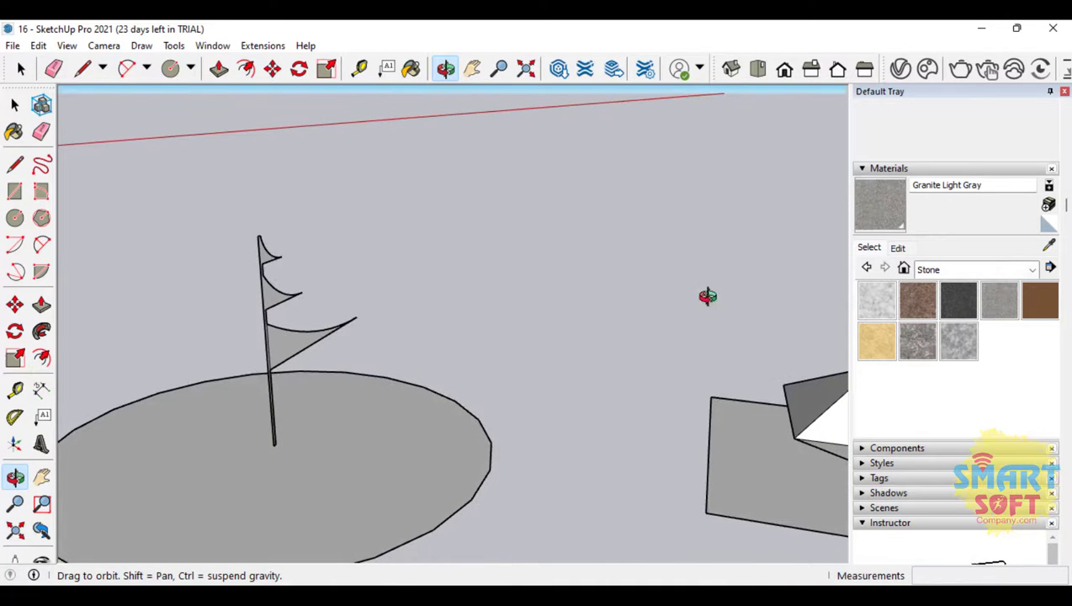
scroll(239, 350, up, 1)
scroll(238, 350, up, 3)
drag(251, 360, 749, 367)
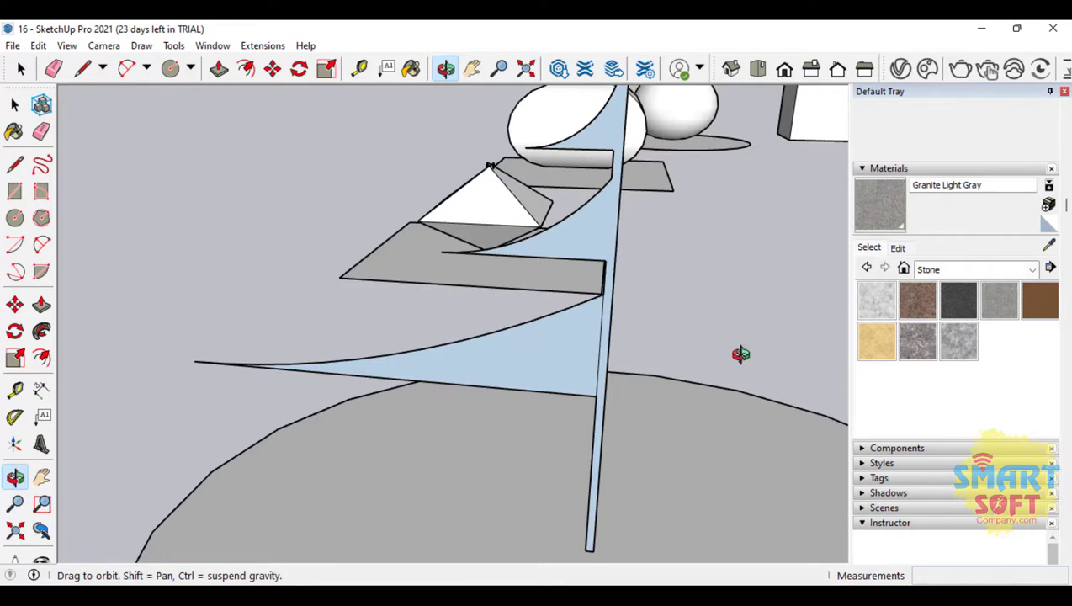
scroll(429, 321, down, 4)
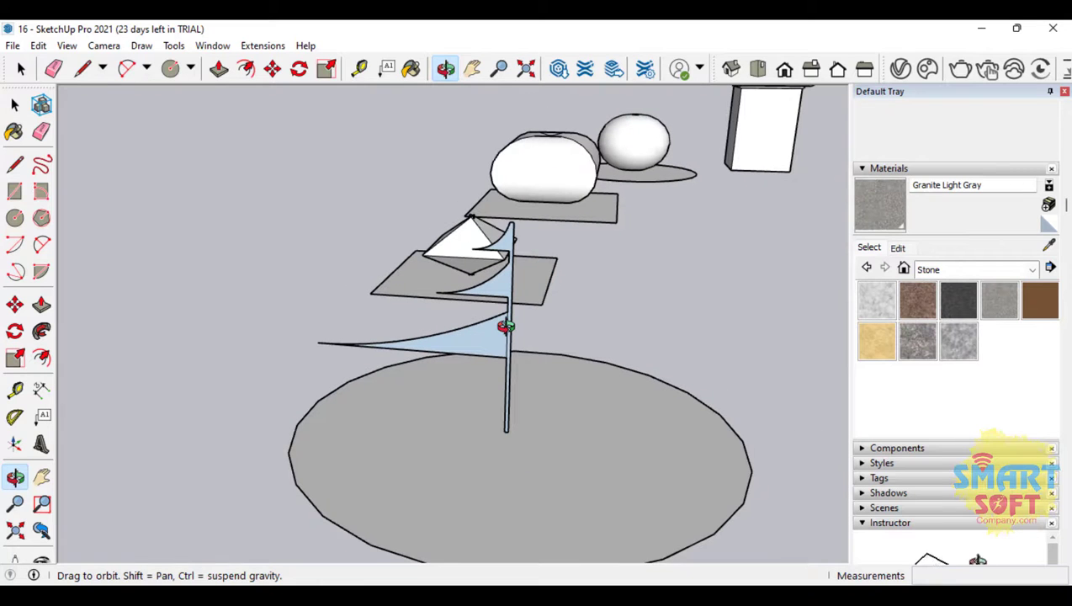
scroll(610, 326, down, 3)
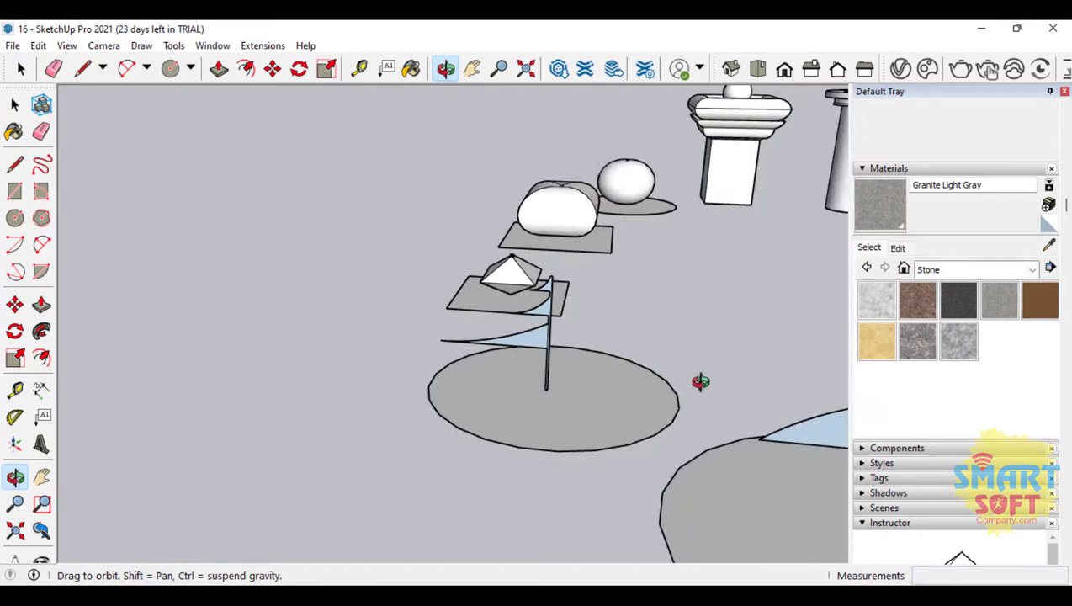
drag(701, 382, 580, 290)
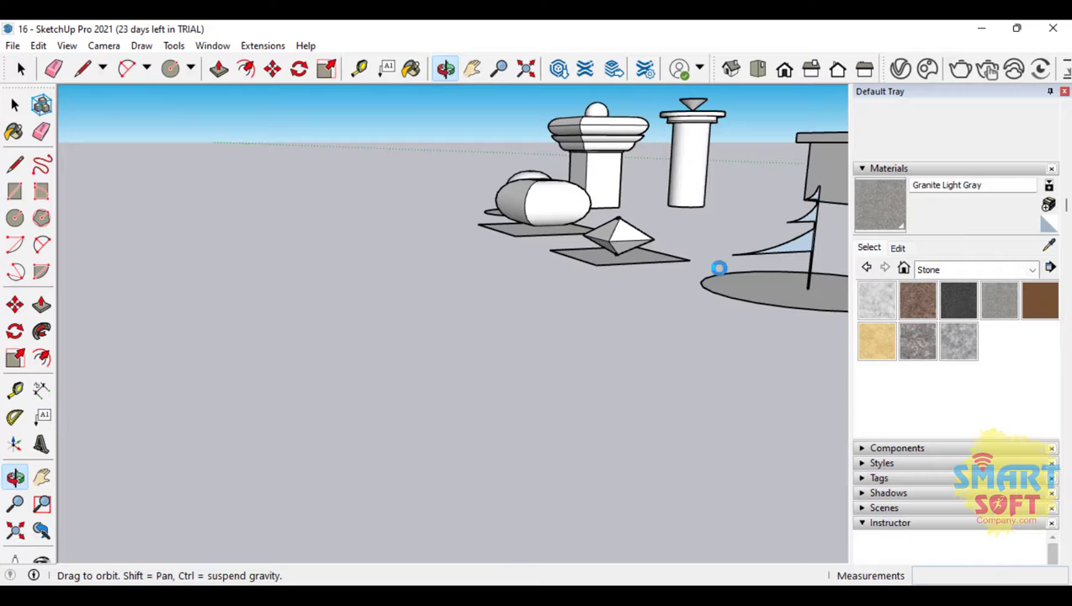
drag(357, 289, 640, 253)
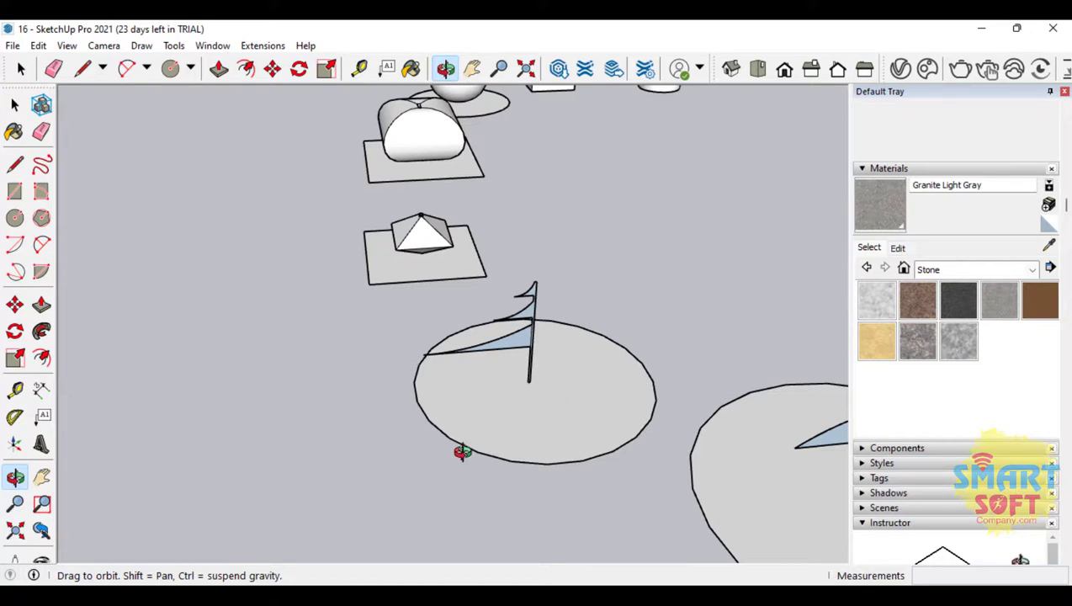
drag(462, 452, 455, 429)
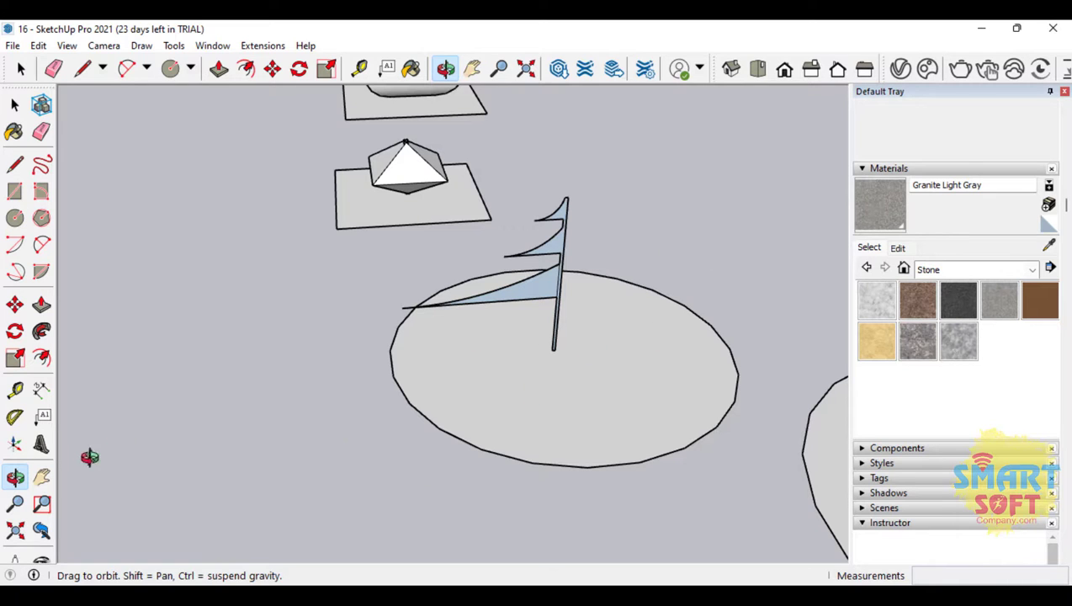
Try sweeping the lowest curved section of the three-tiered profile around its circle with Follow Me, and undo the sweep.
click(15, 103)
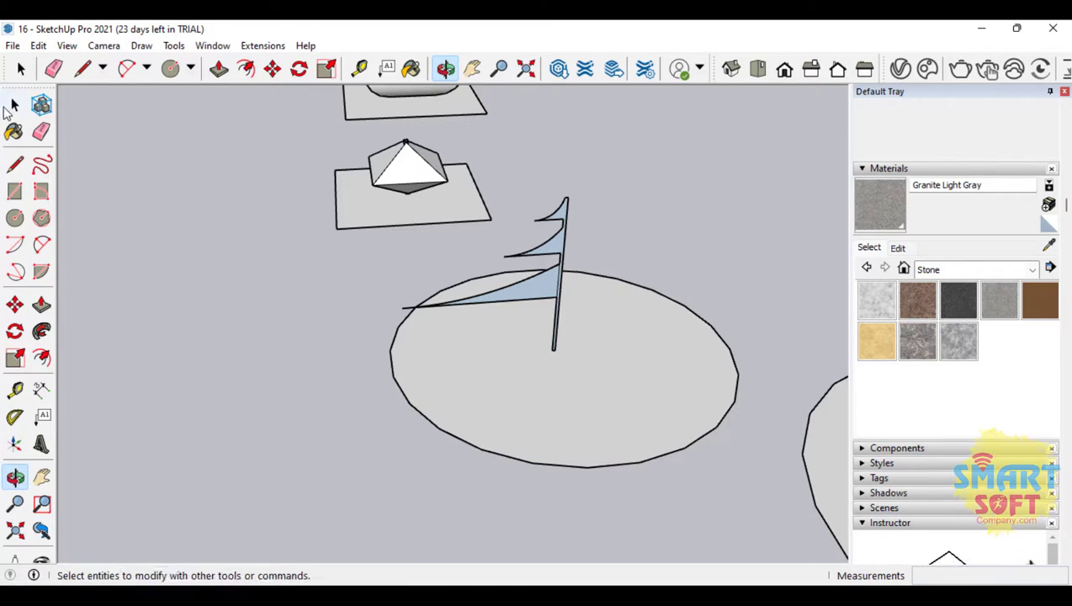
click(539, 389)
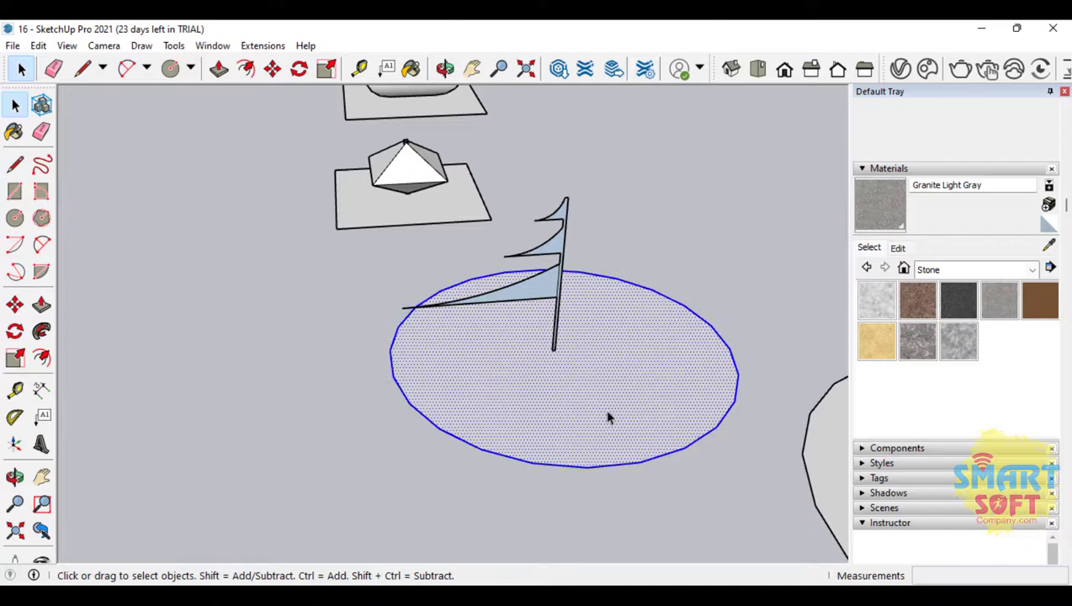
click(41, 331)
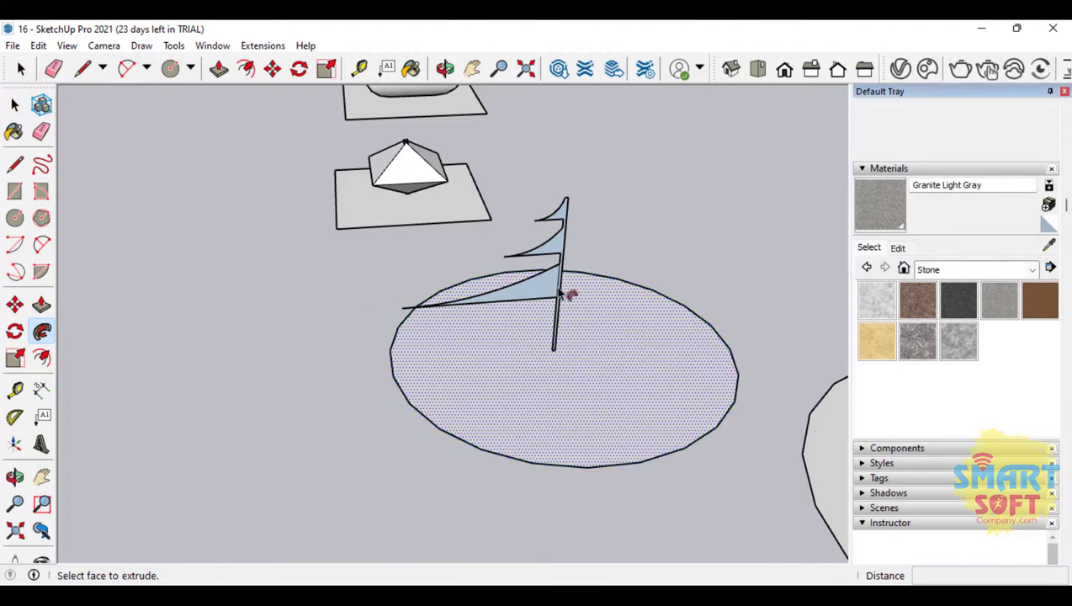
click(542, 292)
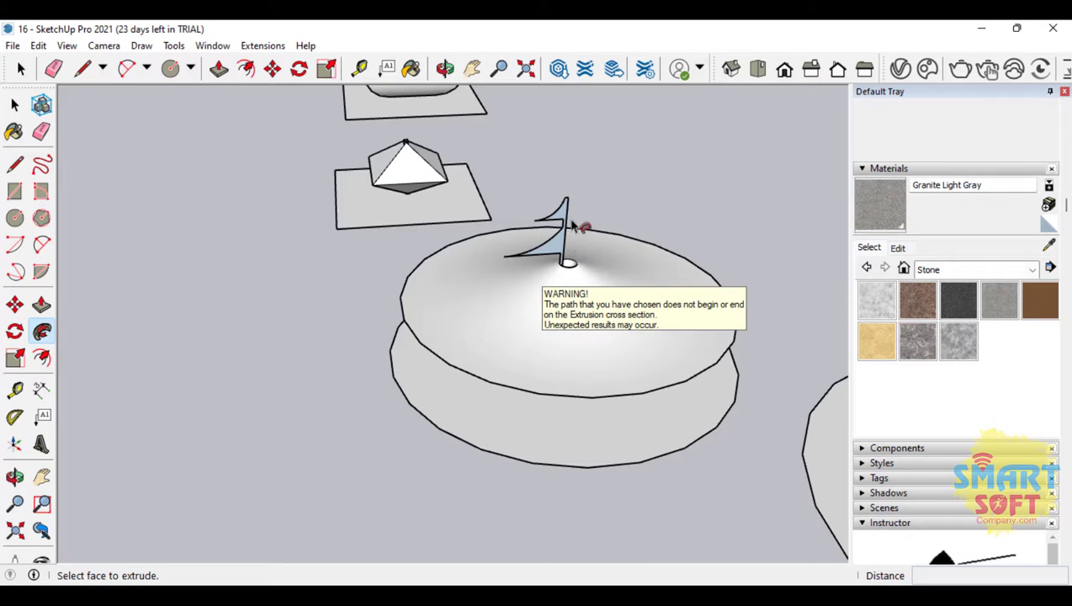
key(ctrl+z)
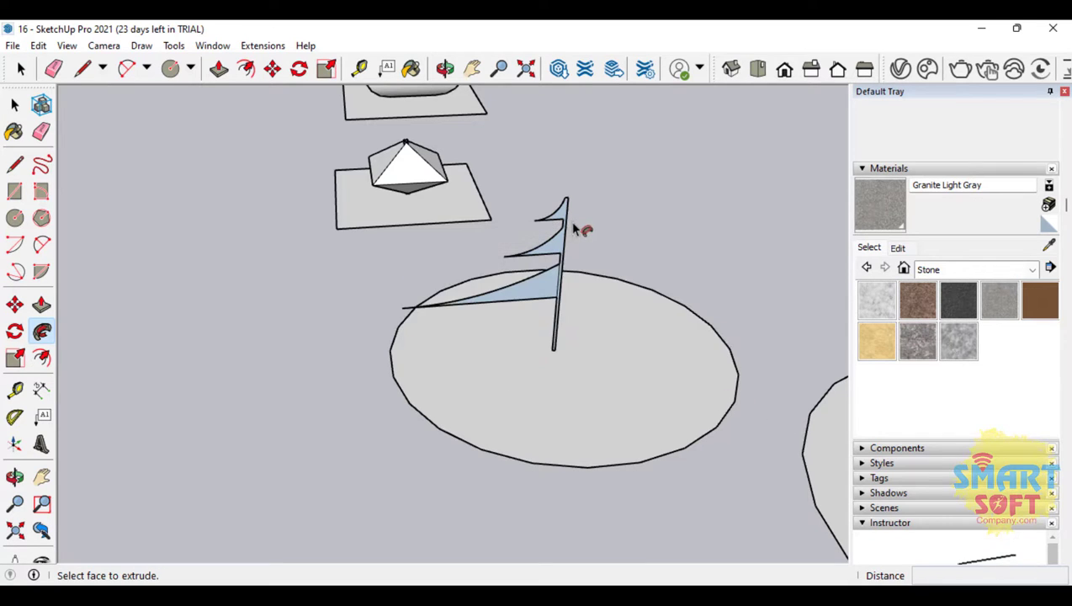
Erase the thin edge separating the lowest curved section from the stem of the three-tiered profile.
scroll(556, 286, up, 5)
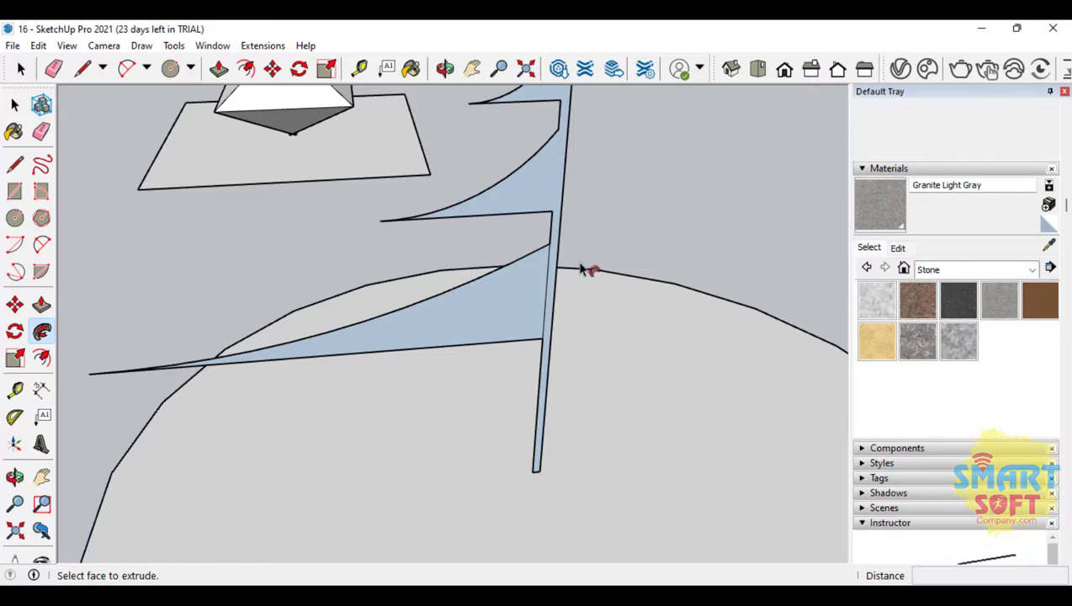
scroll(589, 269, up, 3)
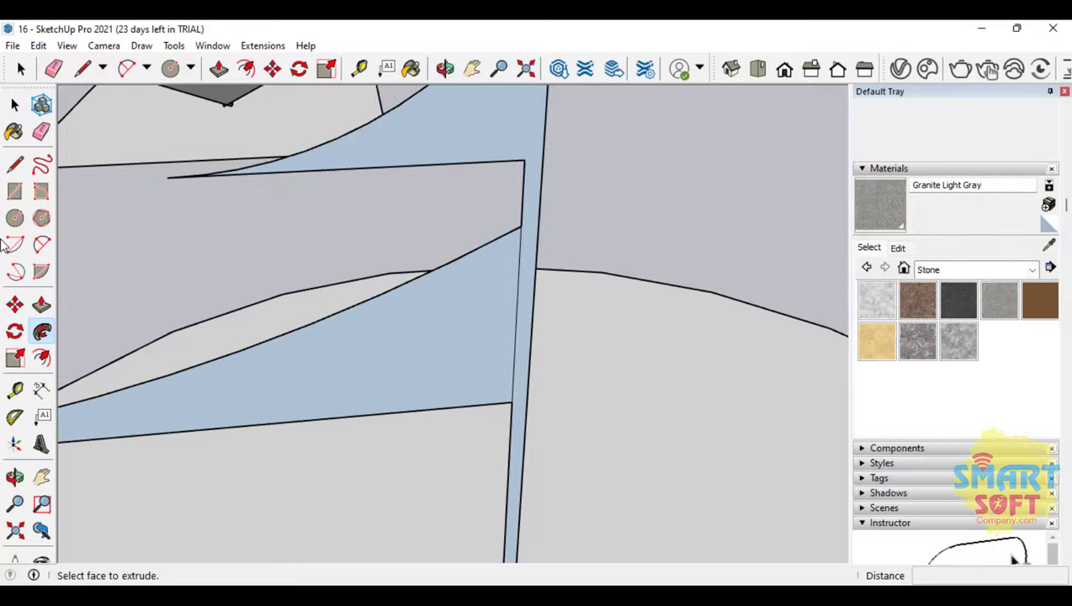
click(42, 131)
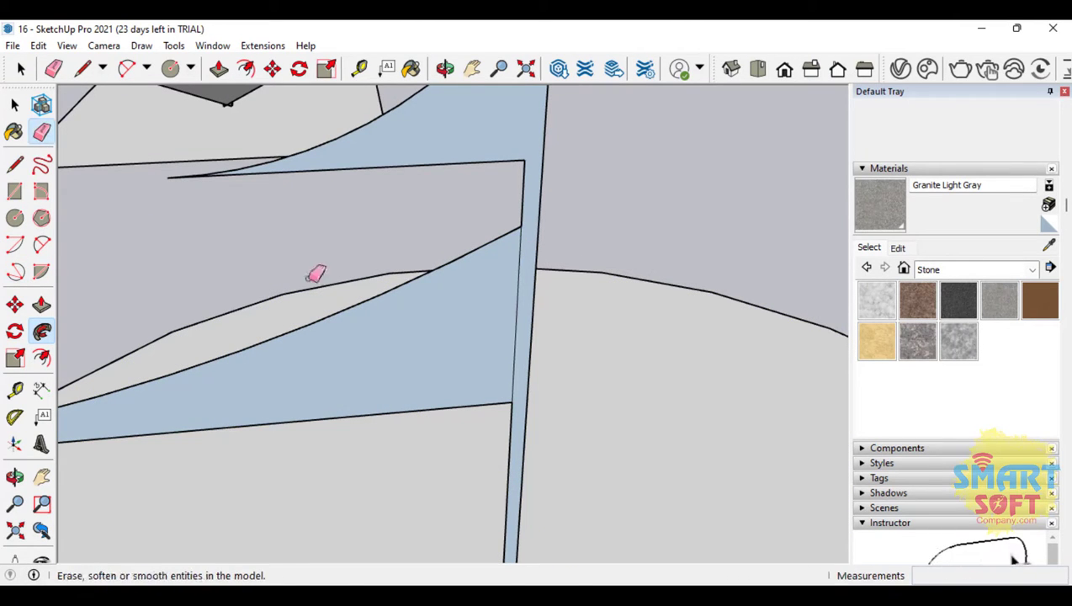
scroll(522, 335, down, 2)
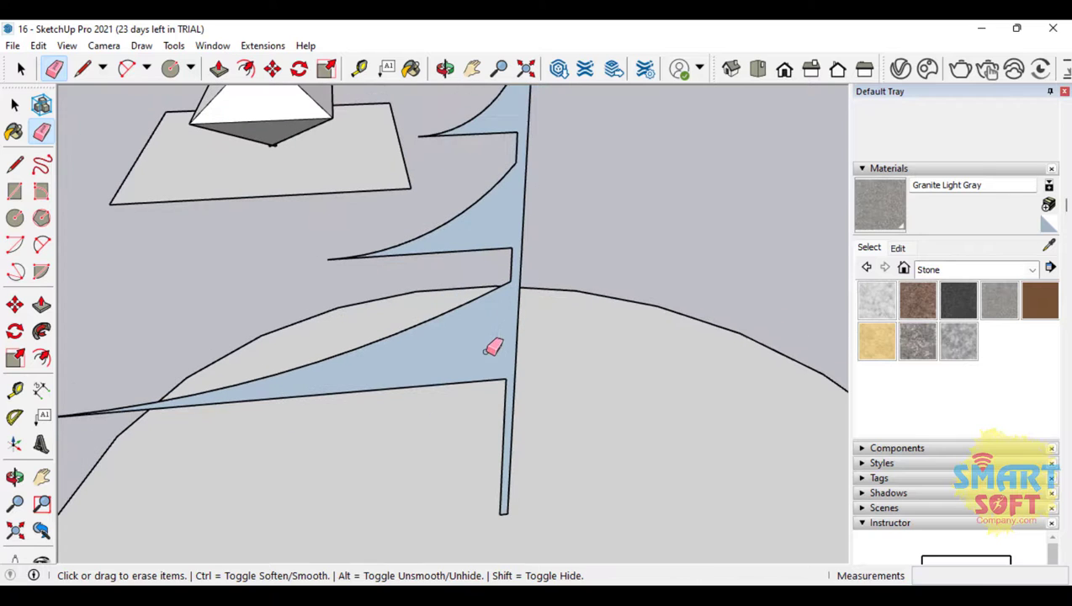
scroll(510, 345, down, 3)
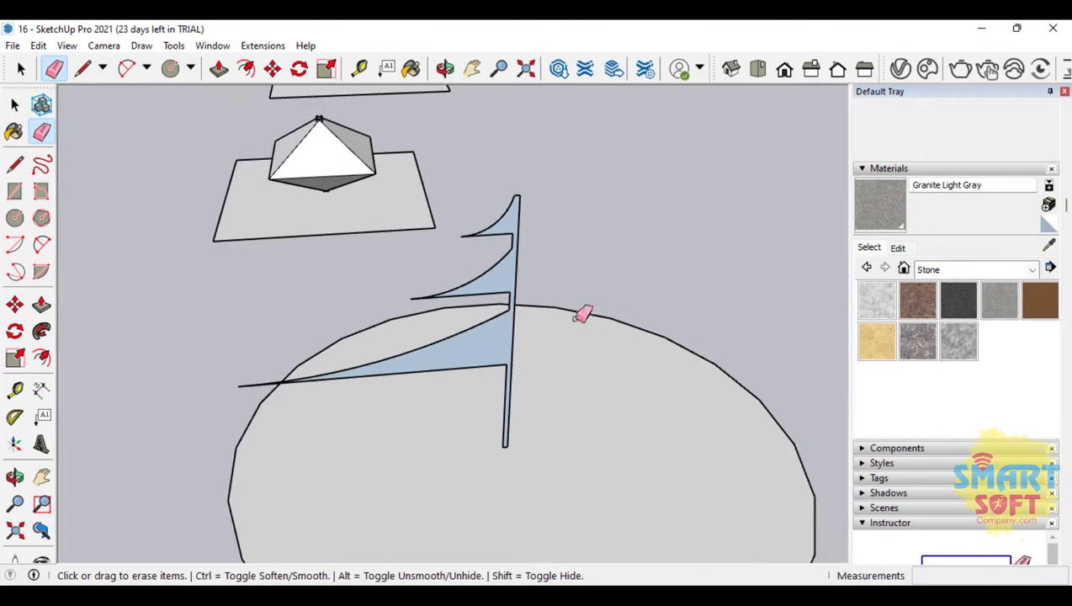
Sweep the whole three-tiered concave profile around its circle with Follow Me to form a tiered spire.
click(14, 104)
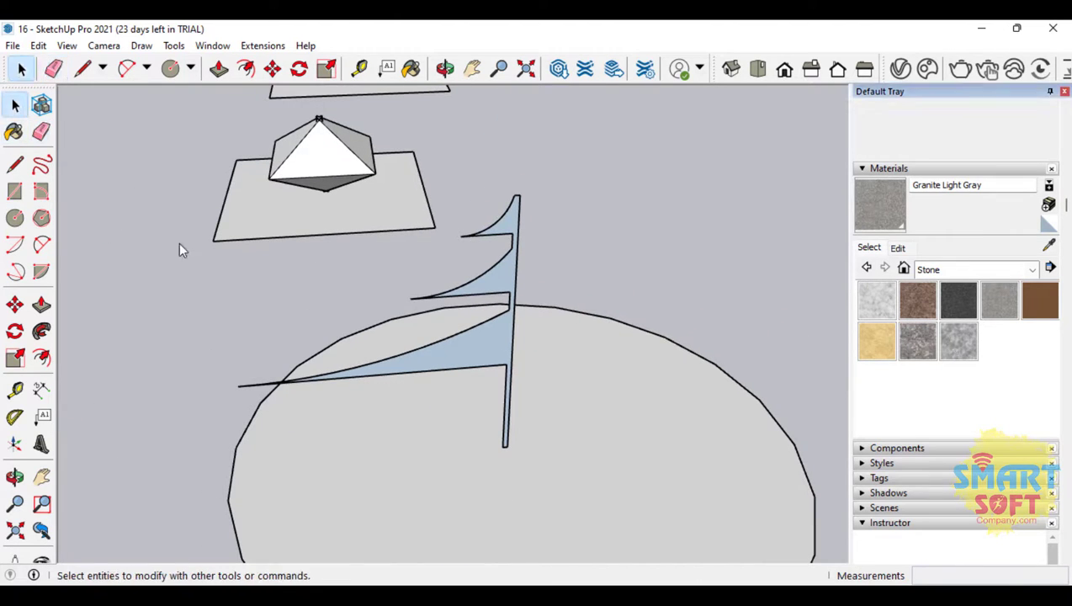
double_click(611, 466)
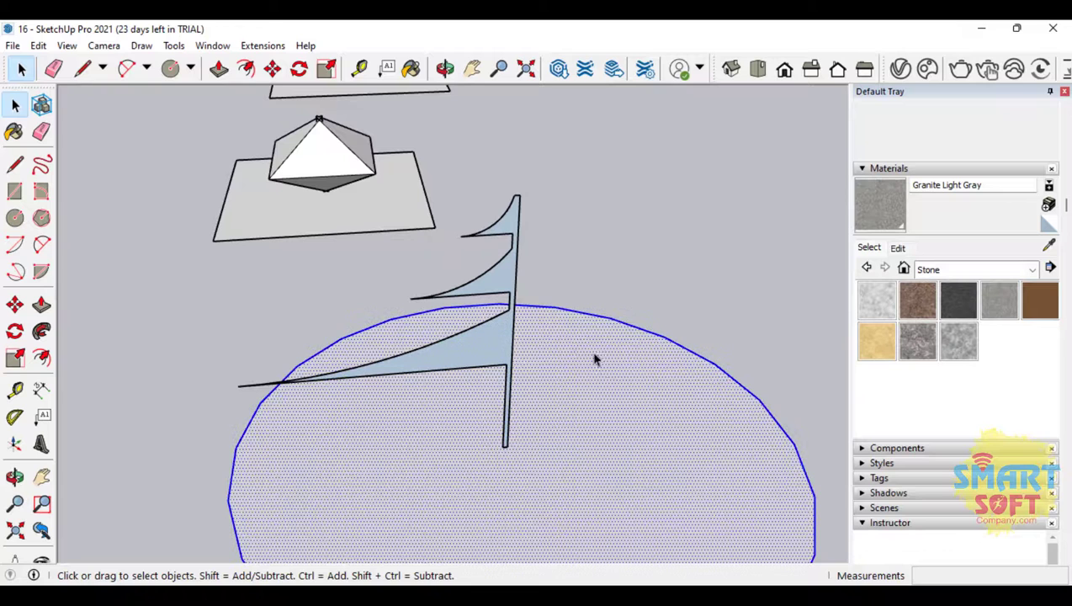
click(41, 331)
click(452, 366)
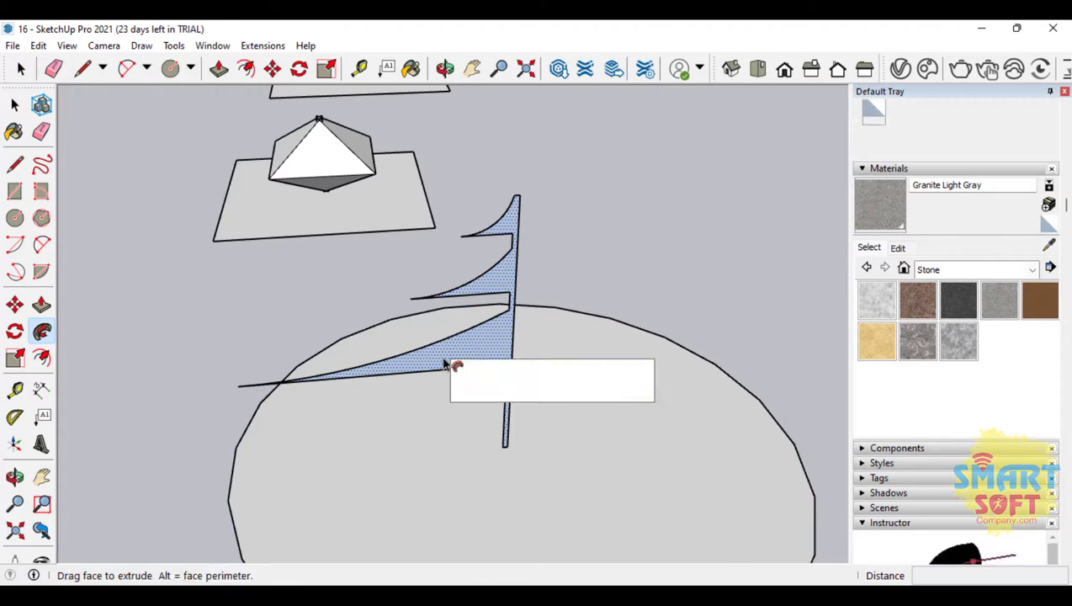
scroll(425, 349, down, 2)
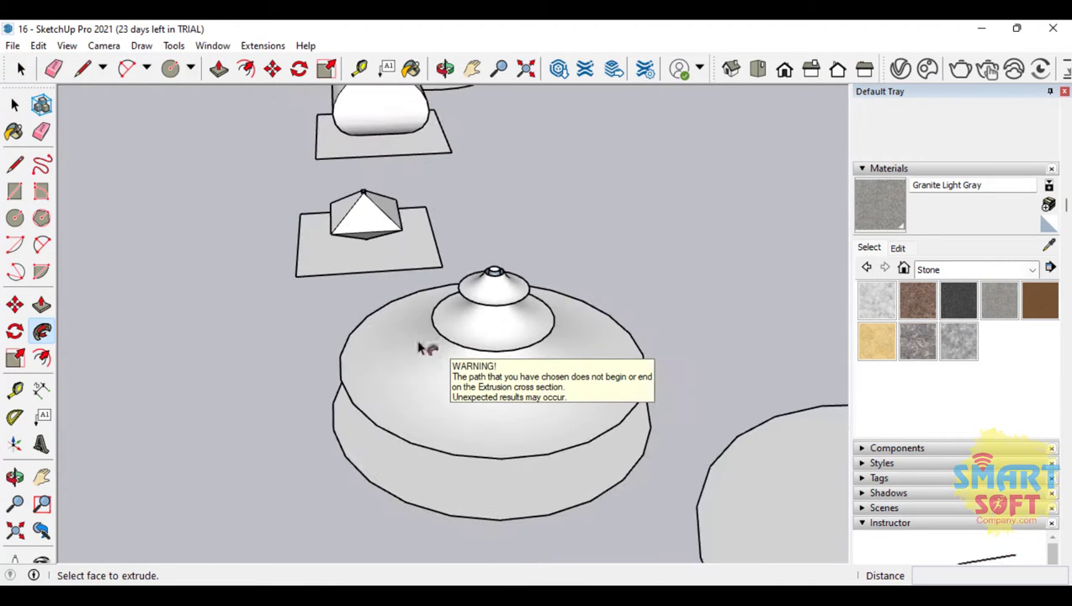
Sweep the neighbouring three-tiered profile with convex curves around its circle with Follow Me to form stacked domes on a pole.
click(15, 477)
drag(465, 424, 539, 378)
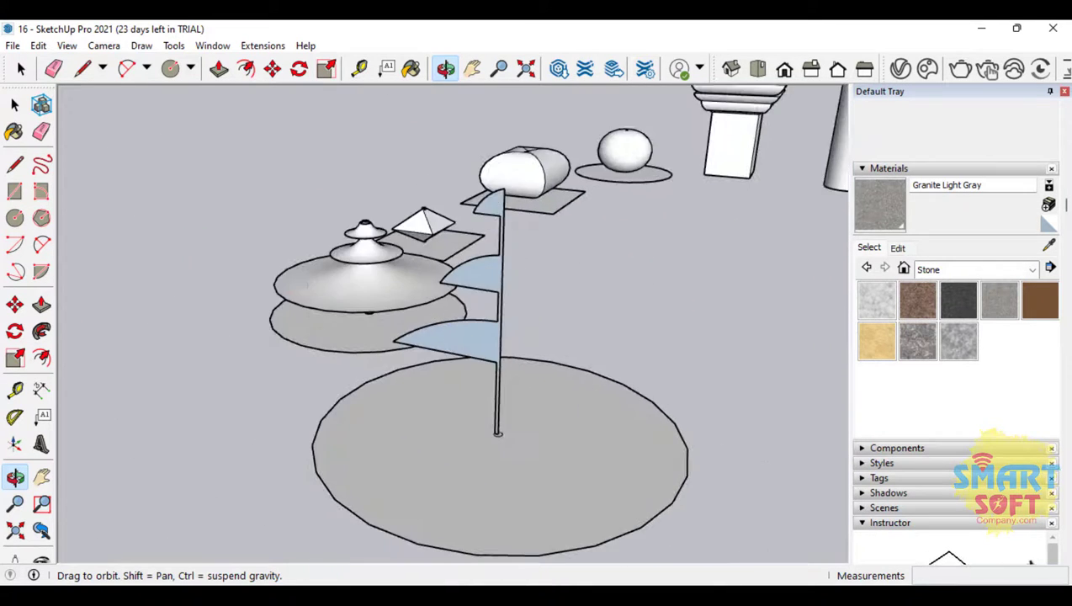
key(space)
click(429, 441)
double_click(429, 437)
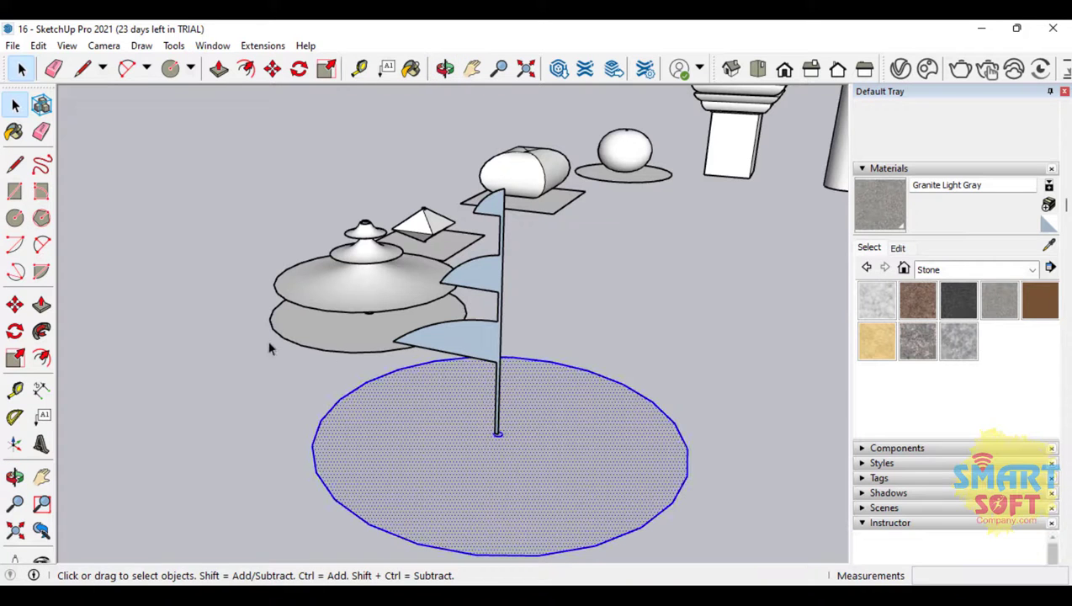
scroll(521, 280, up, 3)
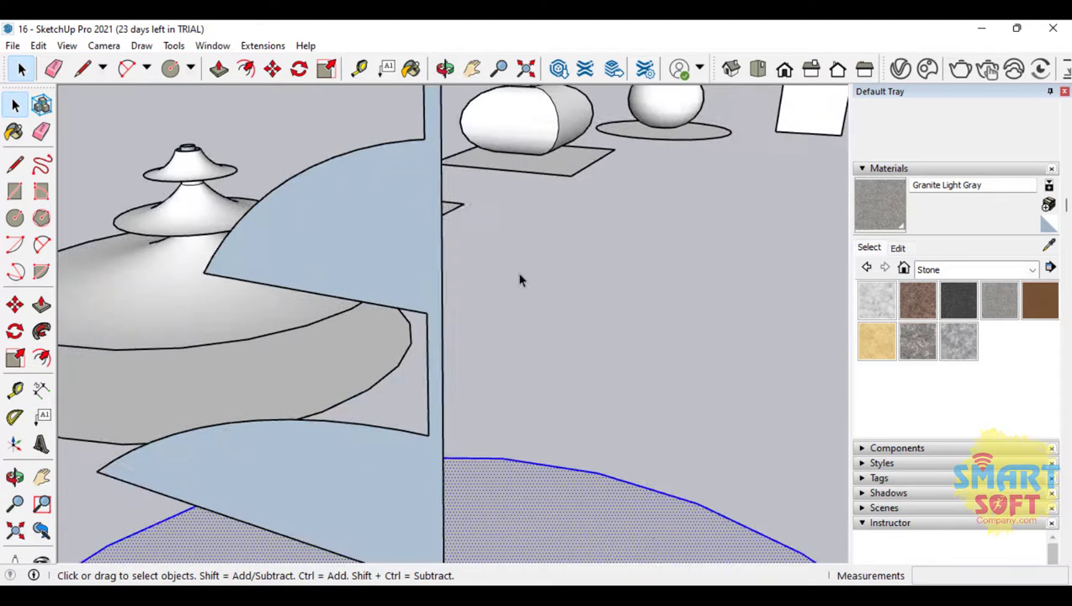
scroll(462, 283, down, 5)
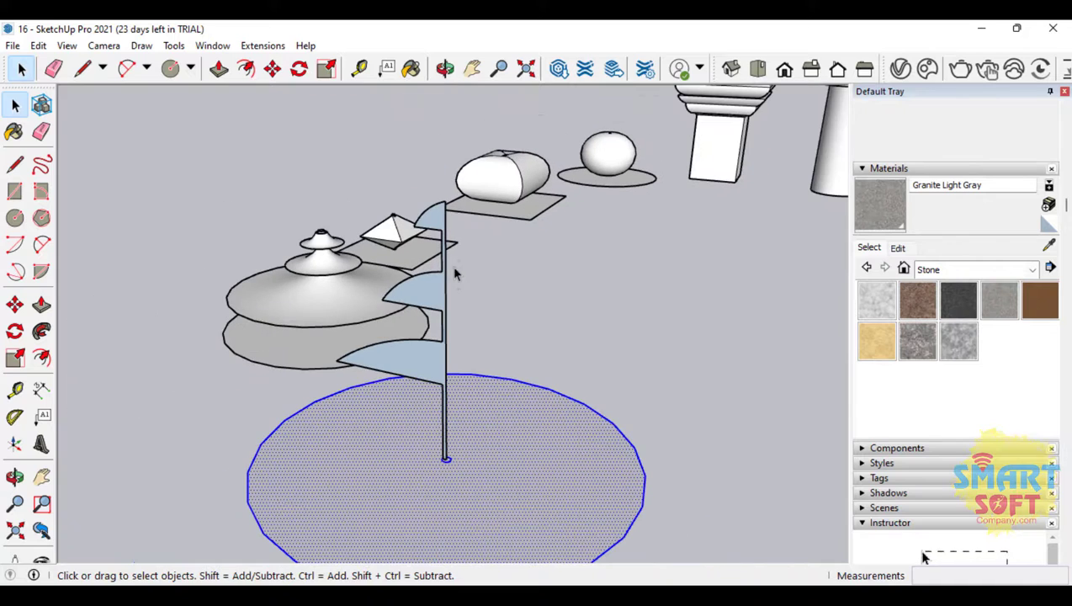
click(42, 331)
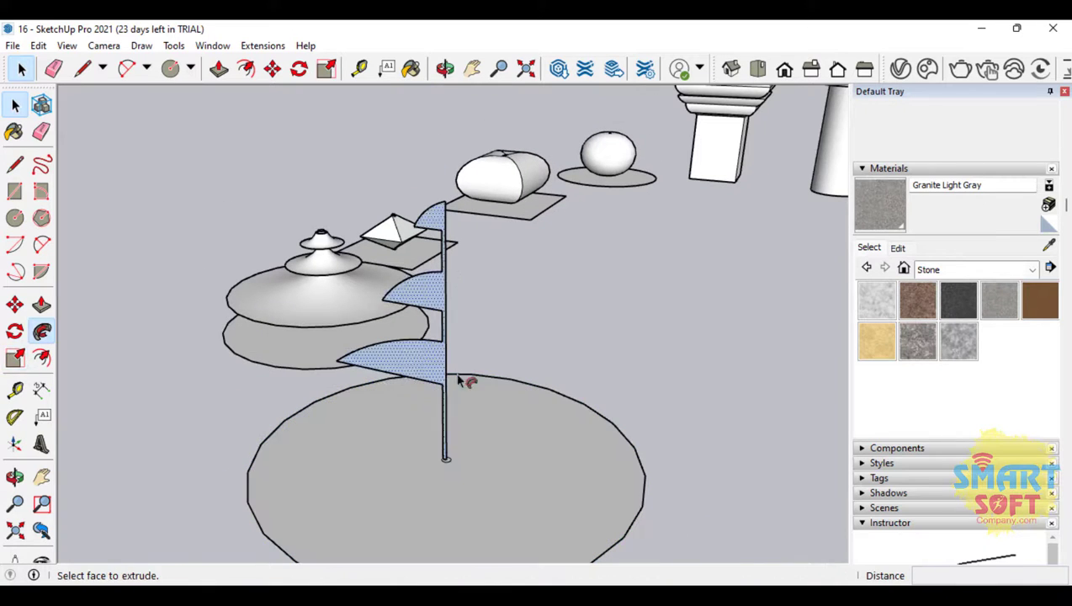
drag(426, 364, 550, 399)
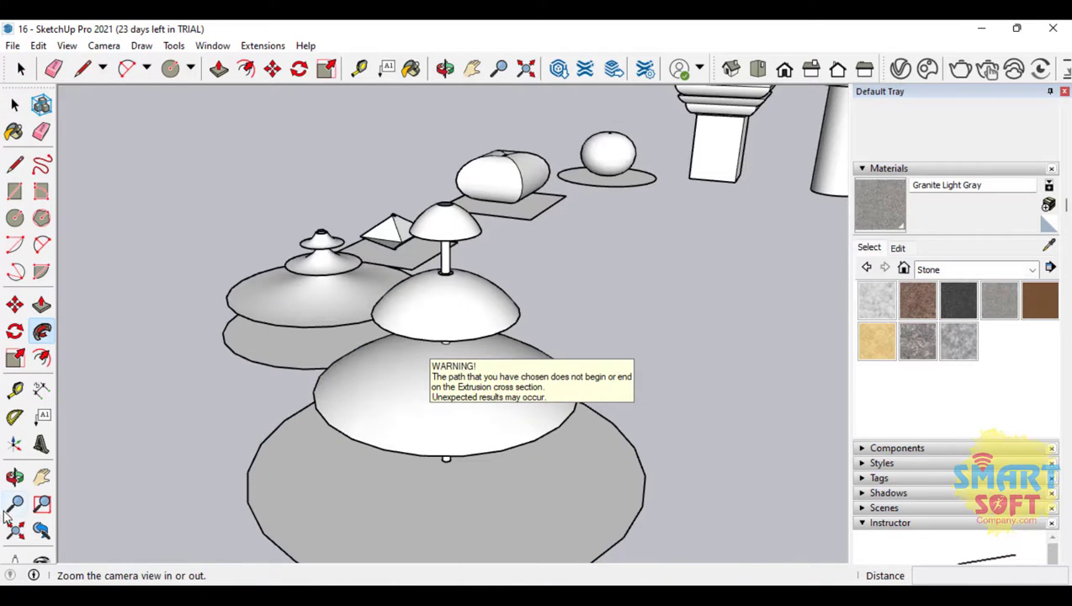
Sweep the rounded profile at the corner of the large rectangle around its perimeter with Follow Me to form a frame.
click(15, 477)
drag(499, 335, 404, 231)
drag(385, 276, 319, 341)
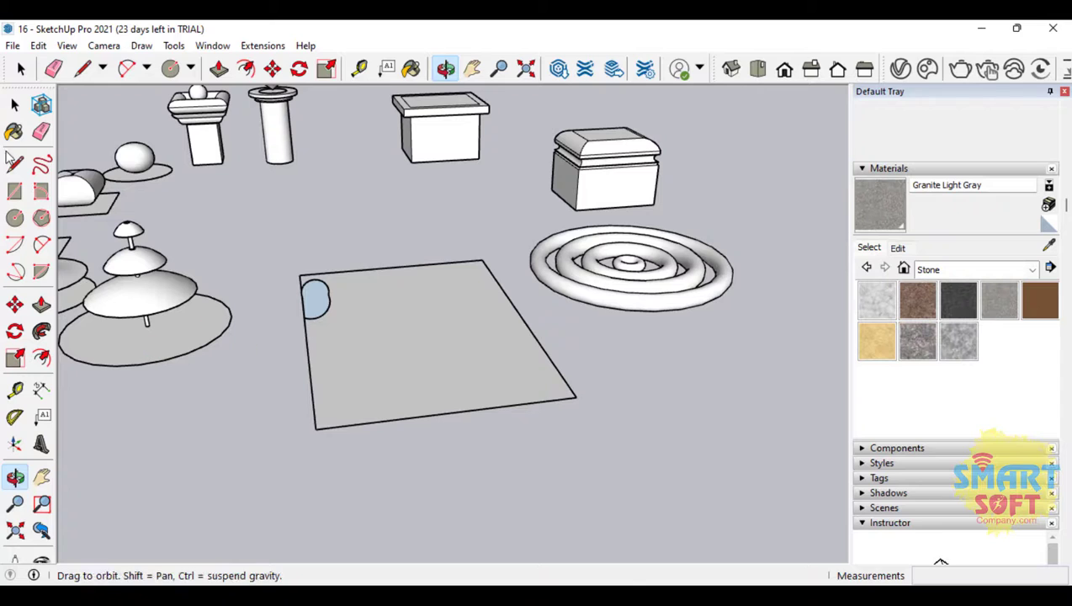
click(14, 104)
click(383, 330)
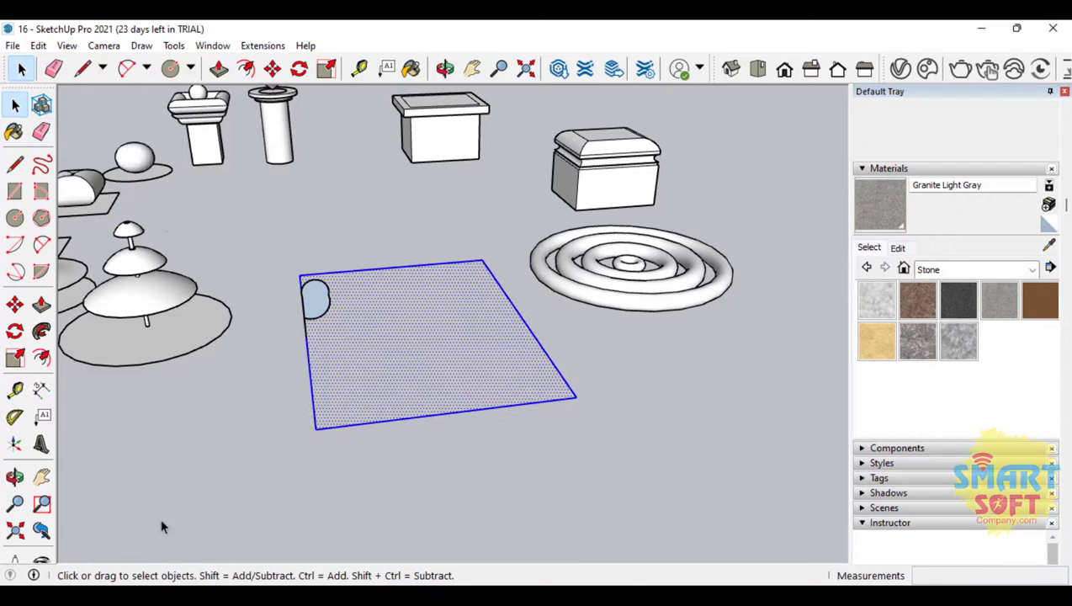
click(42, 333)
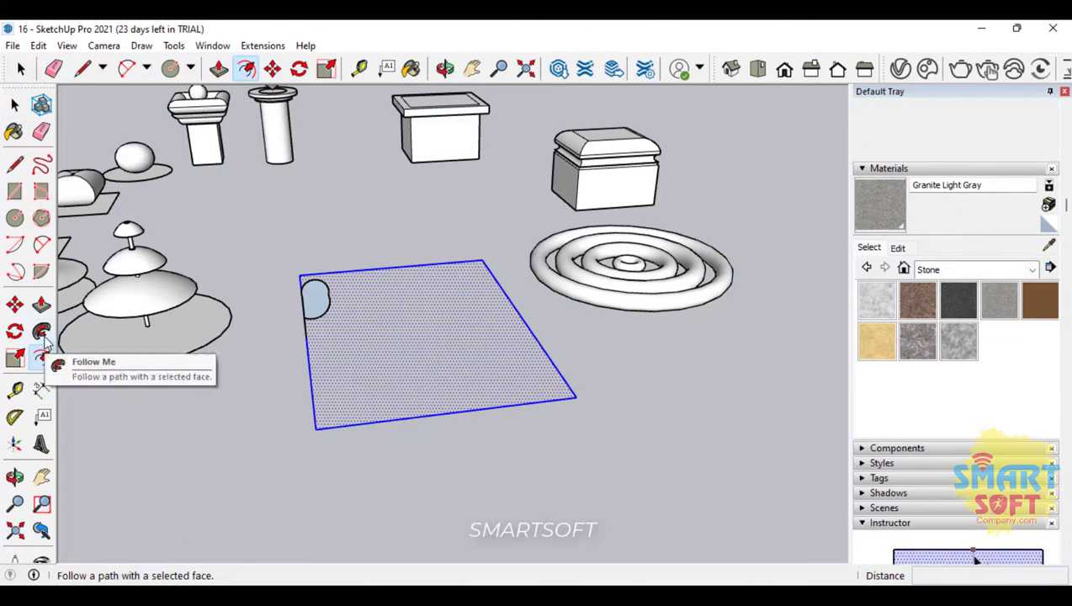
click(315, 302)
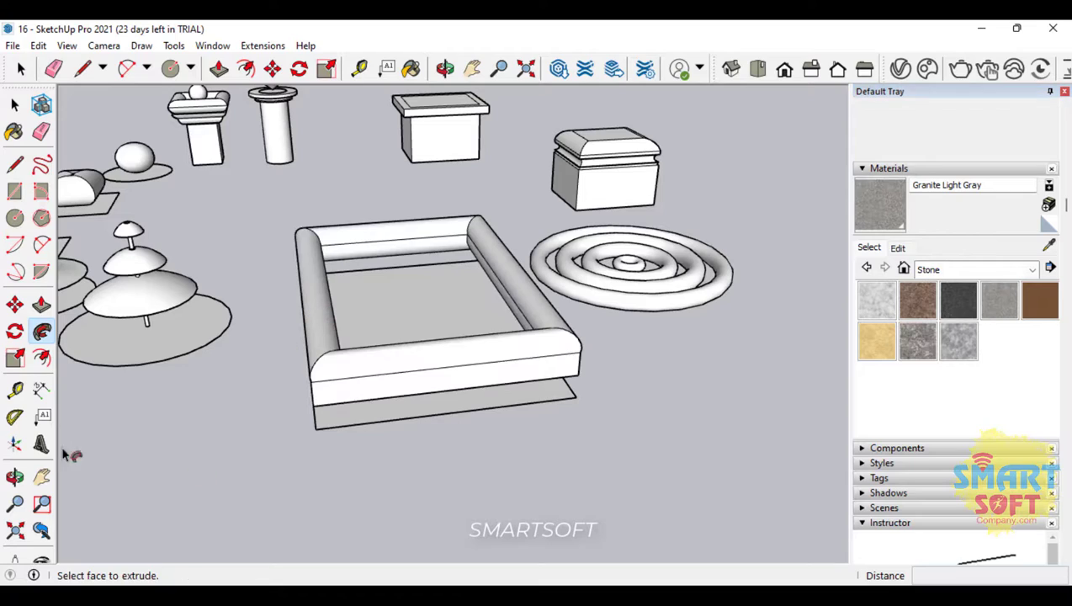
Examine the rectangular frame and the whole arrangement of swept shapes from above and from a low angle.
click(15, 477)
drag(547, 379, 436, 315)
scroll(418, 305, down, 4)
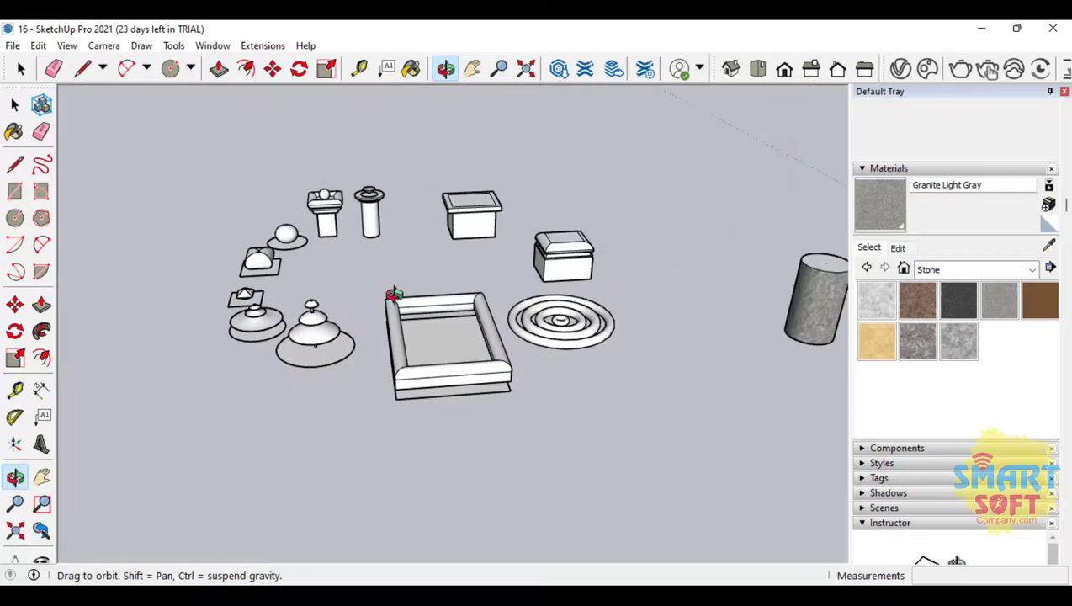
drag(495, 223, 389, 288)
scroll(379, 210, up, 1)
scroll(379, 210, up, 2)
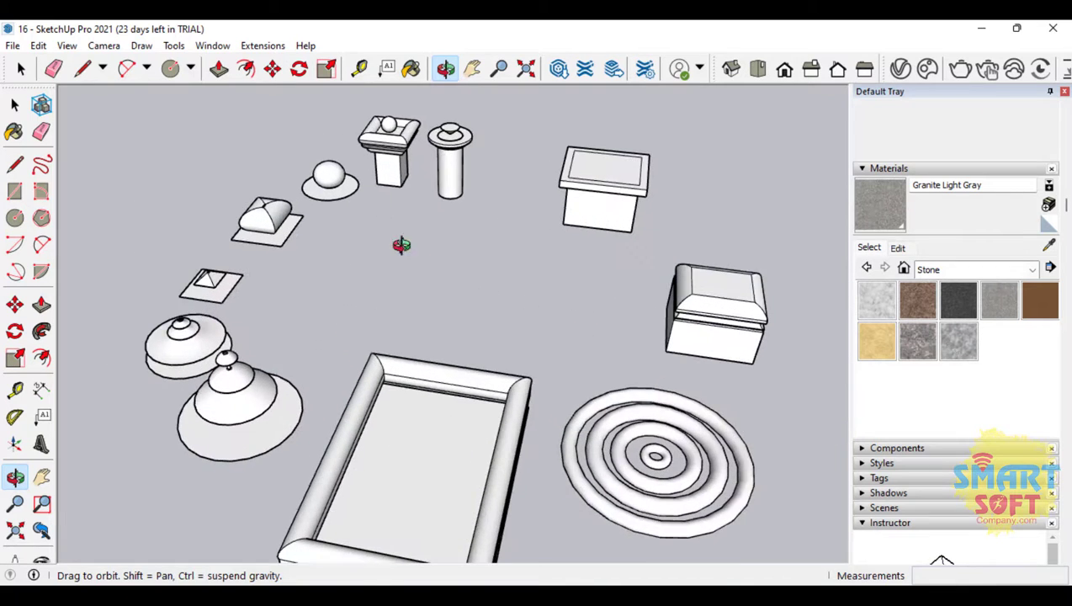
scroll(323, 313, down, 2)
drag(314, 498, 373, 282)
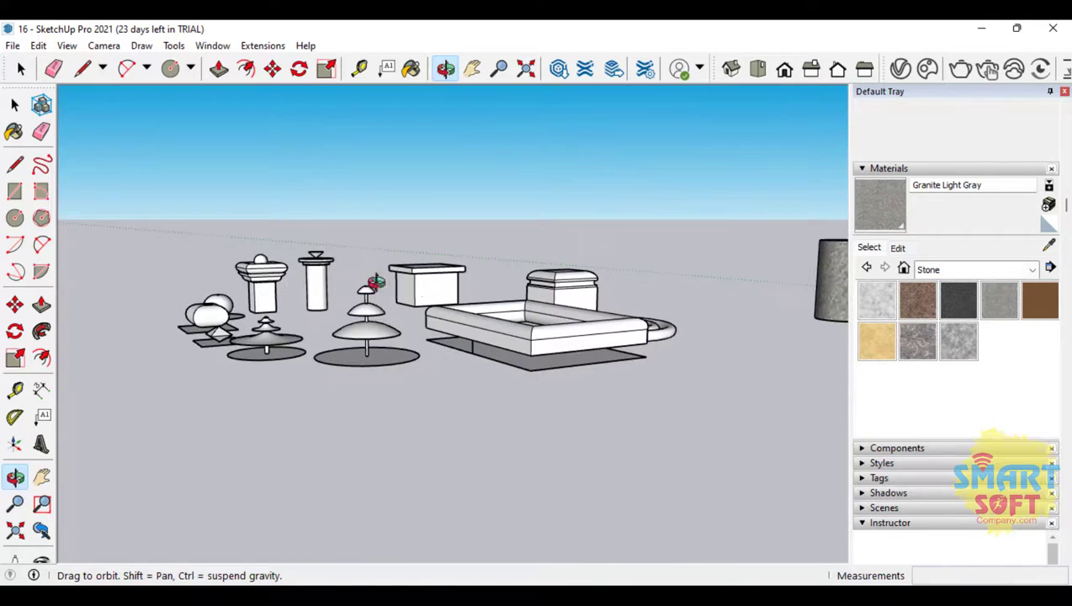
Examine the two tiered solids, the pyramid-like solid, the pillow-shaped solid and the sphere at close range.
scroll(202, 268, up, 3)
drag(575, 425, 537, 530)
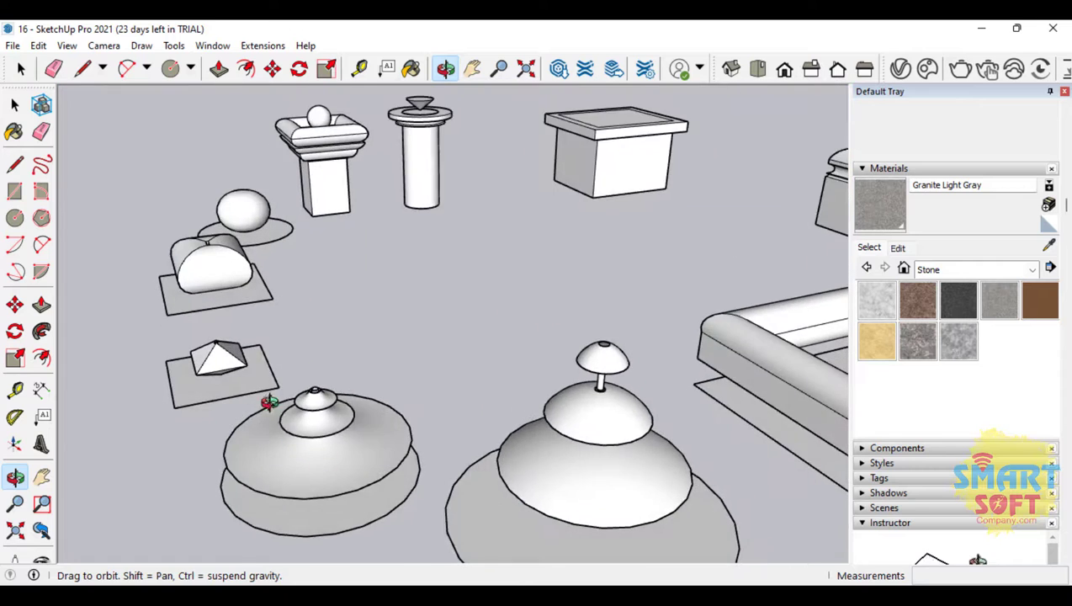
scroll(253, 383, up, 3)
scroll(164, 135, up, 1)
scroll(144, 133, down, 2)
scroll(192, 270, down, 2)
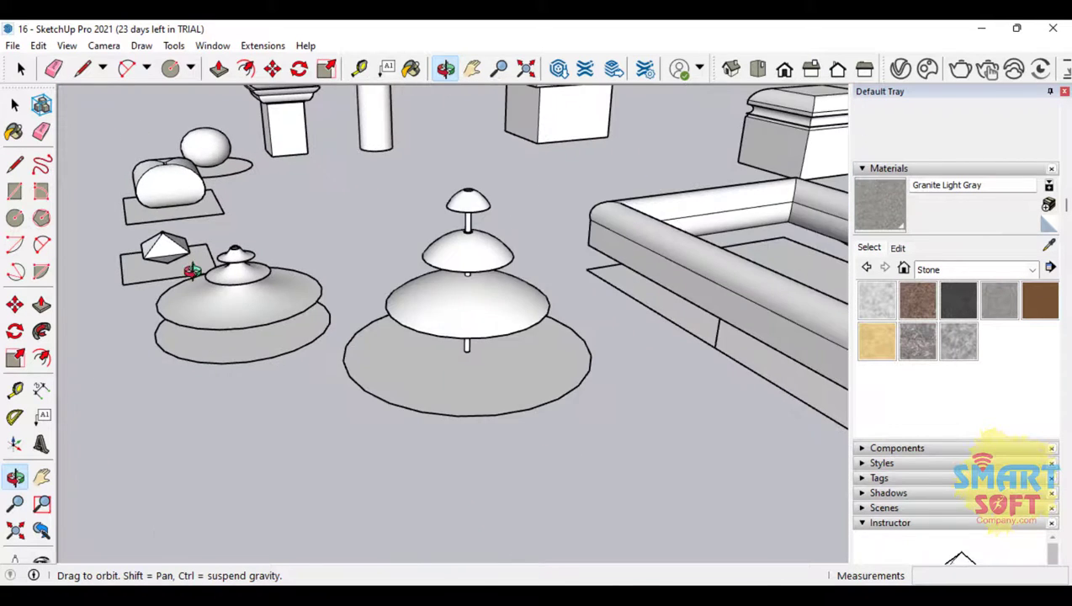
scroll(232, 397, down, 1)
scroll(194, 128, down, 1)
scroll(194, 128, up, 2)
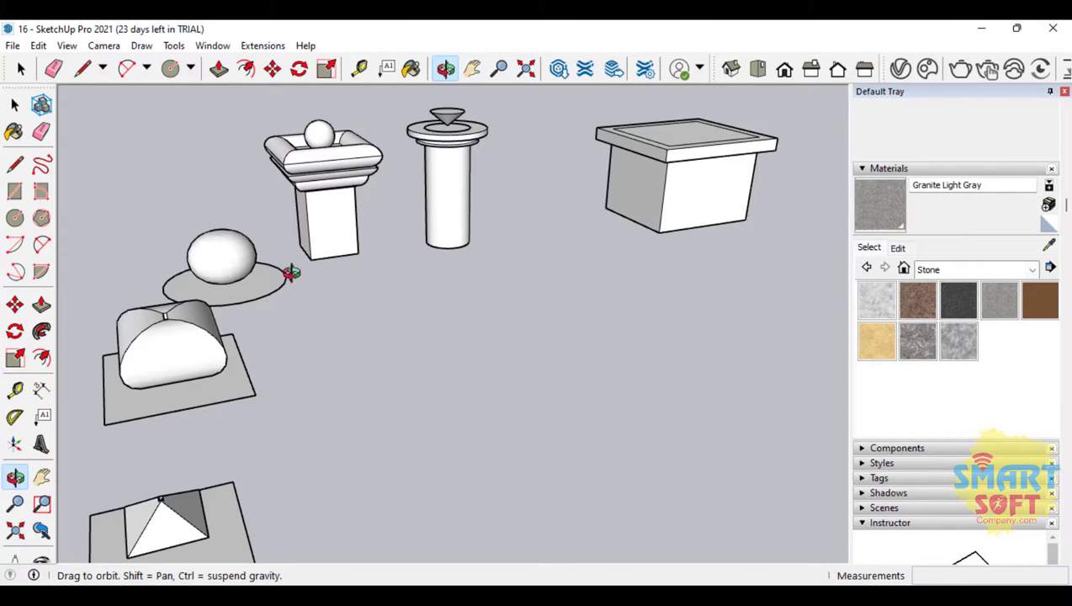
scroll(232, 236, down, 3)
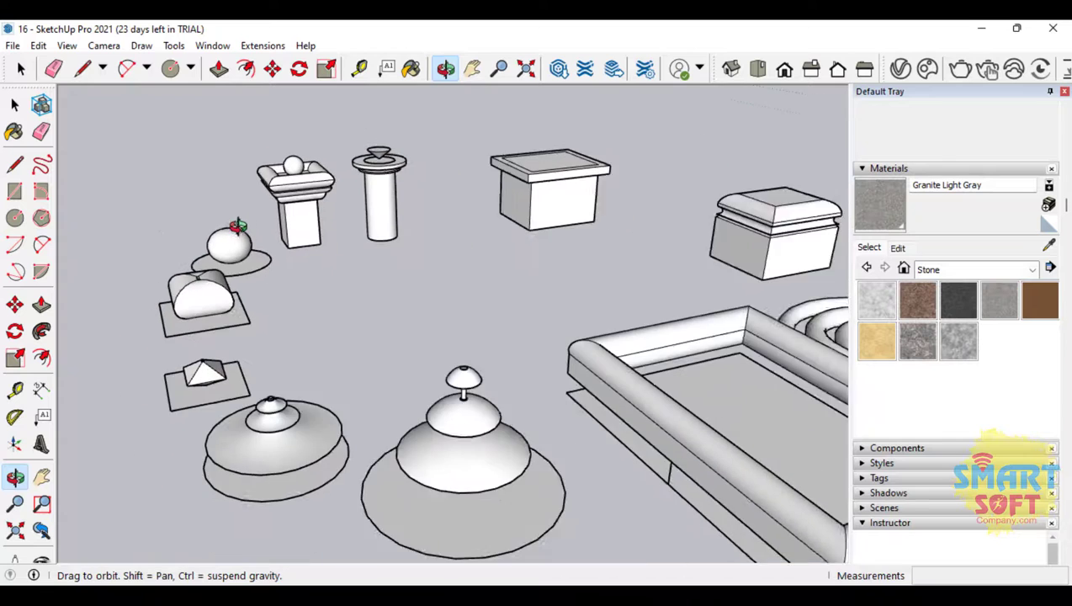
Inspect the caps of the square and round columns, and review the full collection of swept shapes from several angles.
scroll(125, 271, up, 2)
scroll(339, 360, up, 2)
middle_drag(340, 361, 221, 297)
scroll(187, 317, down, 3)
scroll(579, 179, up, 5)
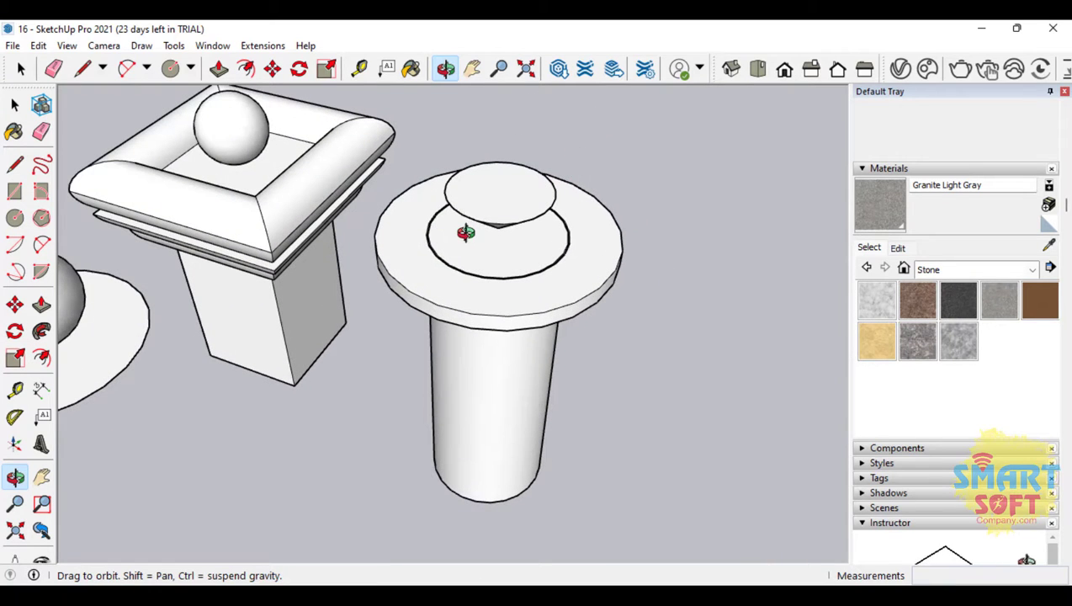
scroll(383, 269, down, 4)
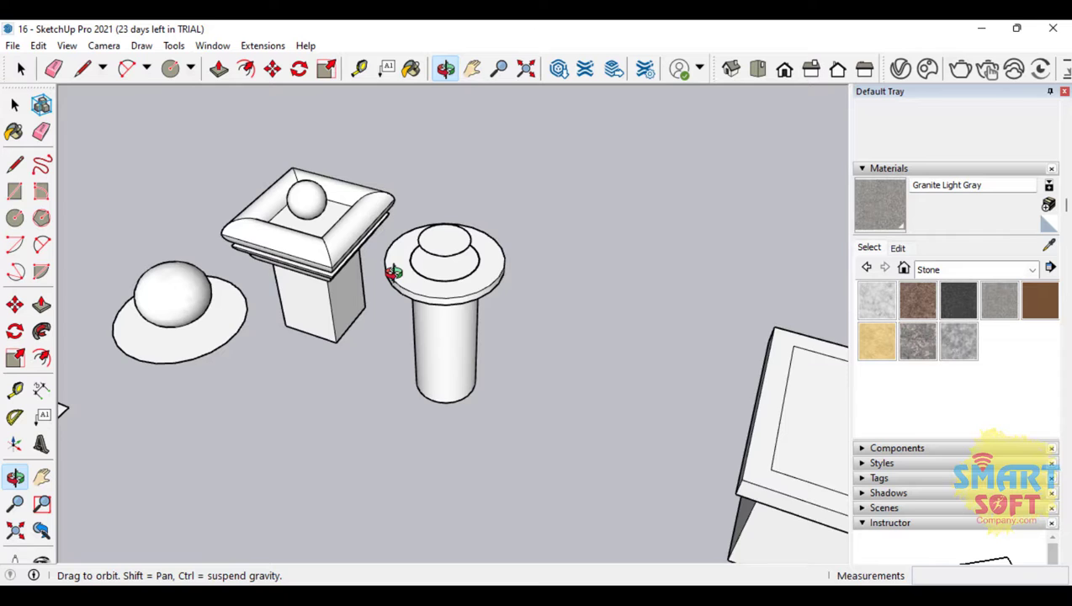
scroll(419, 273, down, 7)
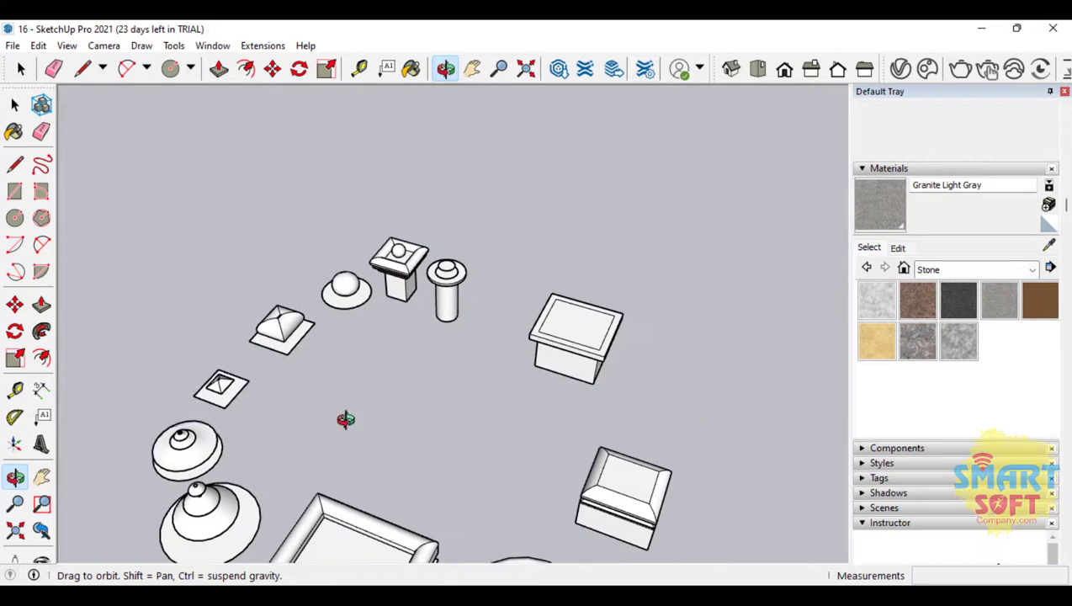
drag(345, 420, 292, 287)
scroll(535, 285, down, 3)
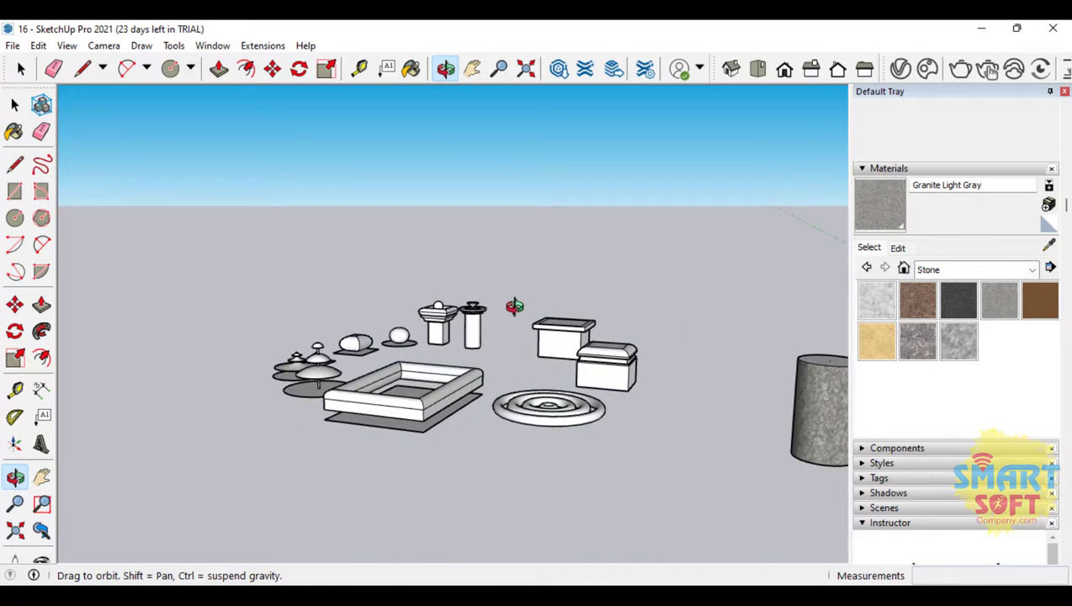
drag(515, 306, 446, 393)
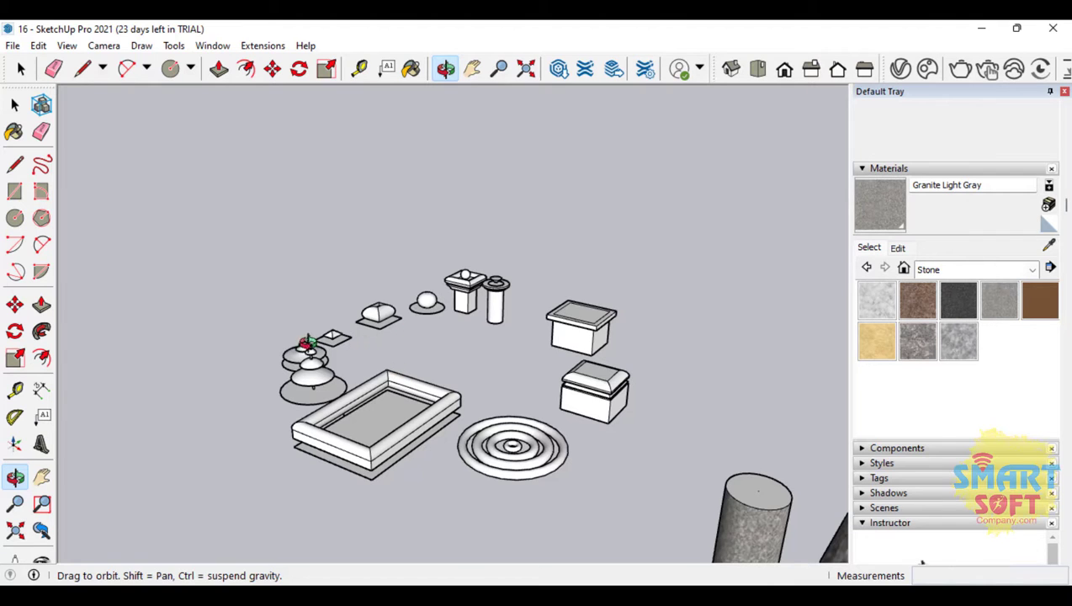
scroll(242, 346, up, 4)
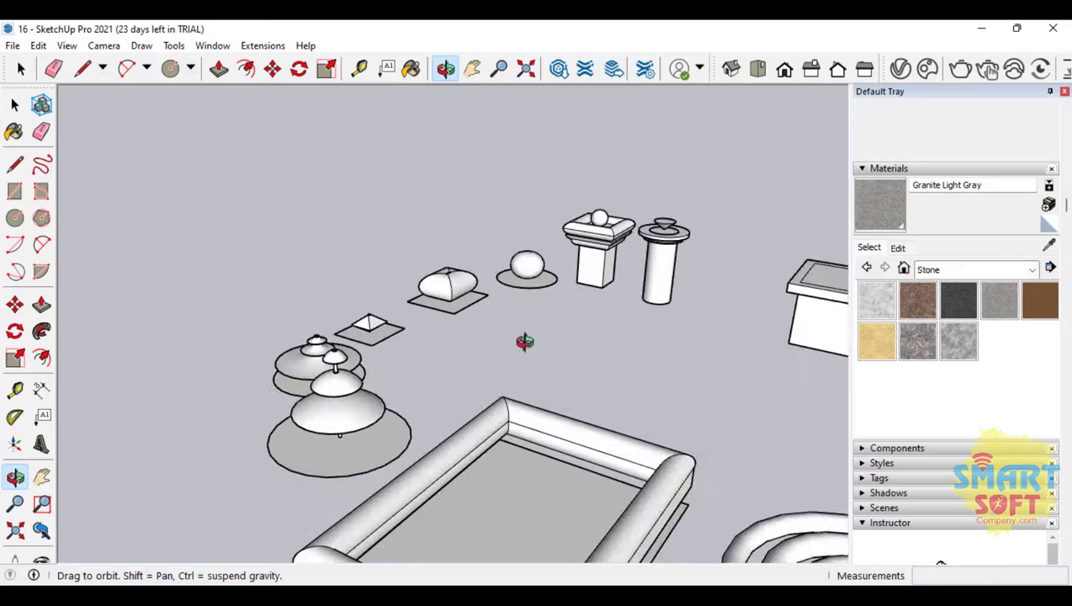
Draw a 24-sided circle with a radius of about 3 3/16" on the ground in the open area between the swept shapes.
scroll(200, 328, down, 3)
scroll(604, 297, up, 2)
scroll(604, 297, up, 2)
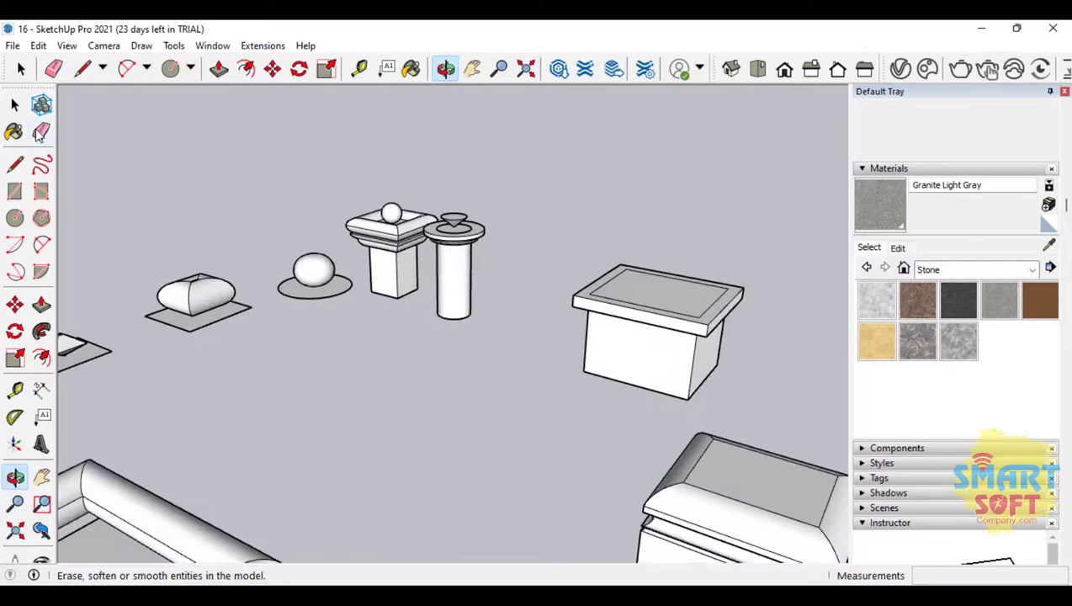
click(17, 221)
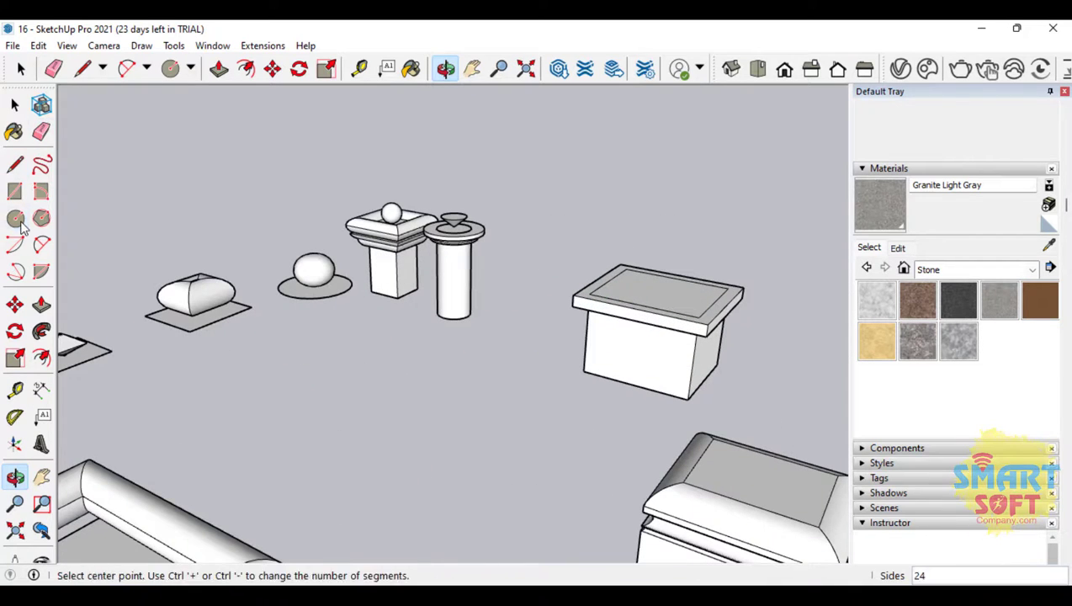
click(397, 450)
click(414, 402)
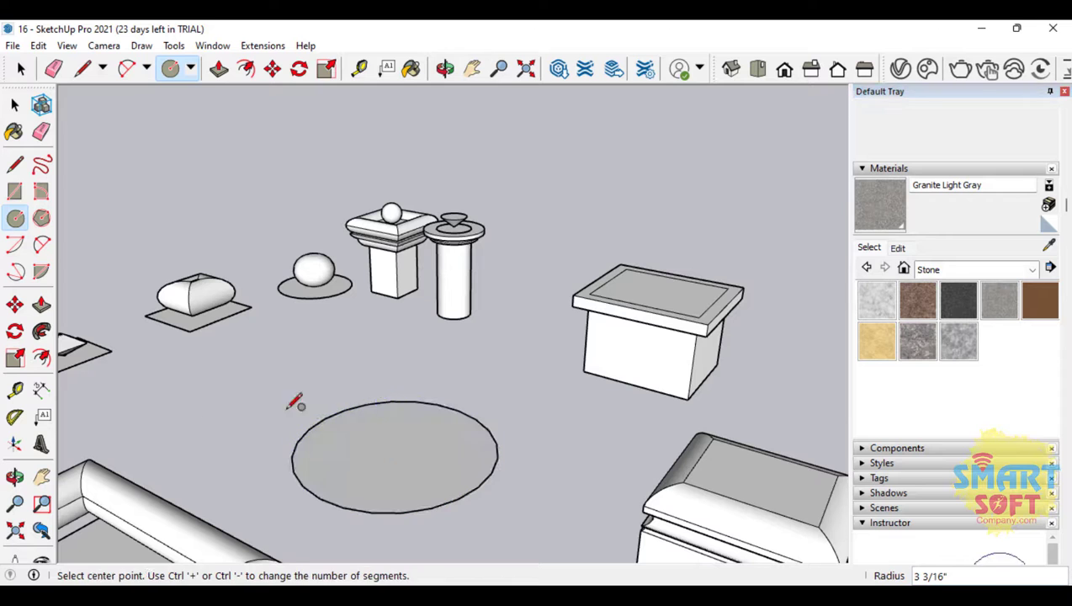
Draw an upright rectangle about 2" wide and 4 1/4" high, with its lower corner at the center of the new circle.
click(14, 477)
drag(223, 416, 357, 358)
scroll(356, 359, up, 3)
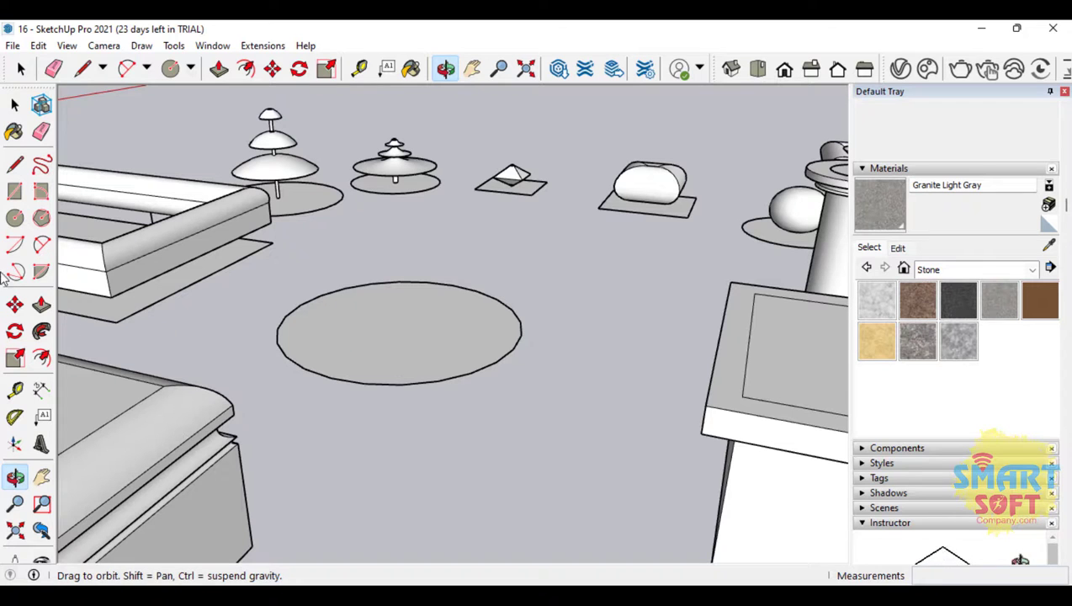
click(16, 191)
scroll(408, 316, up, 3)
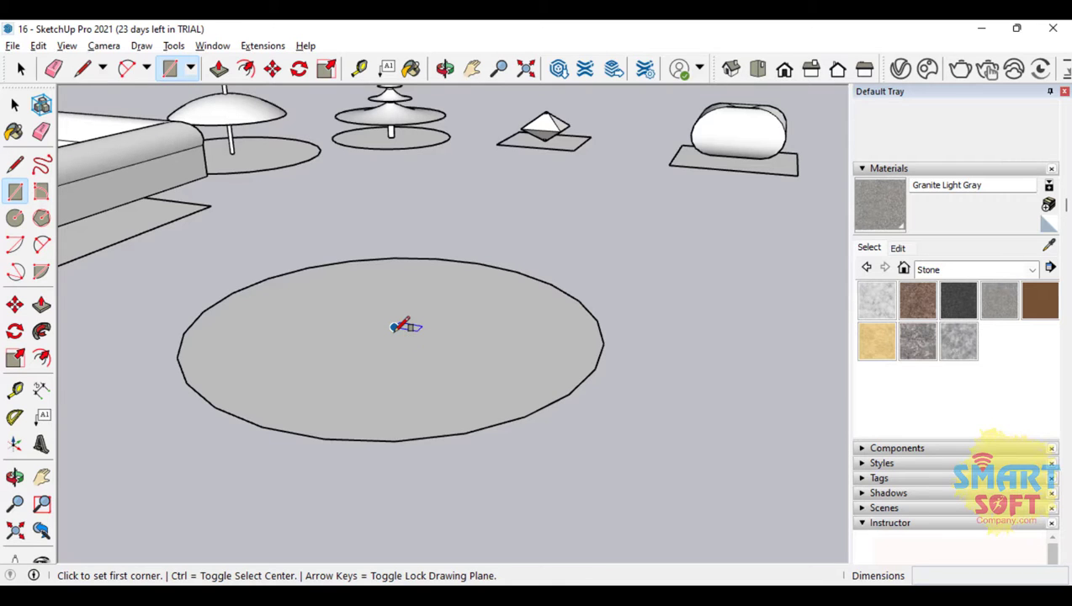
key(alt)
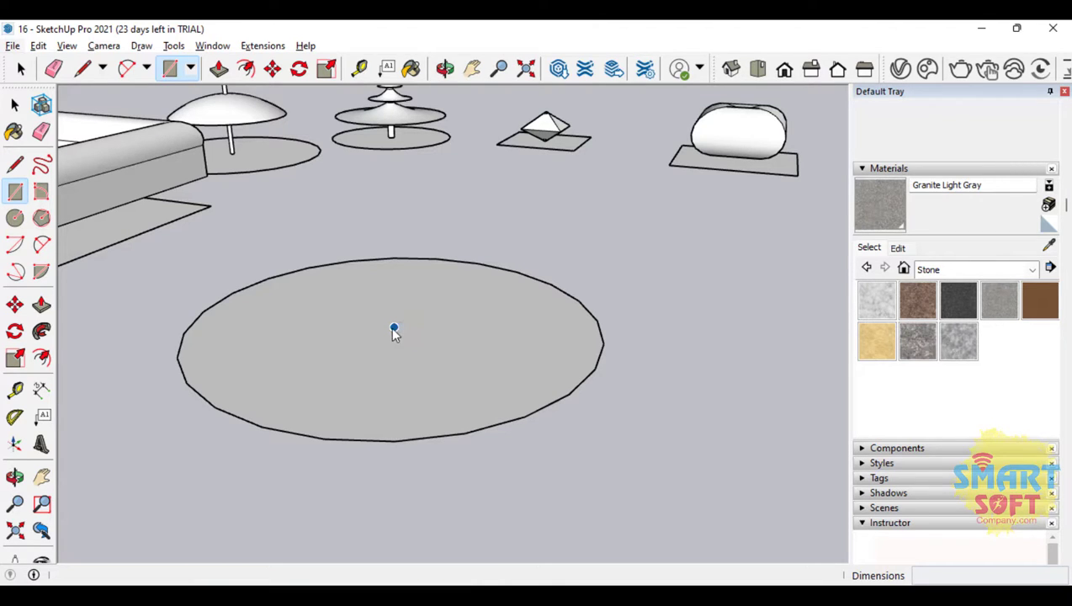
click(394, 328)
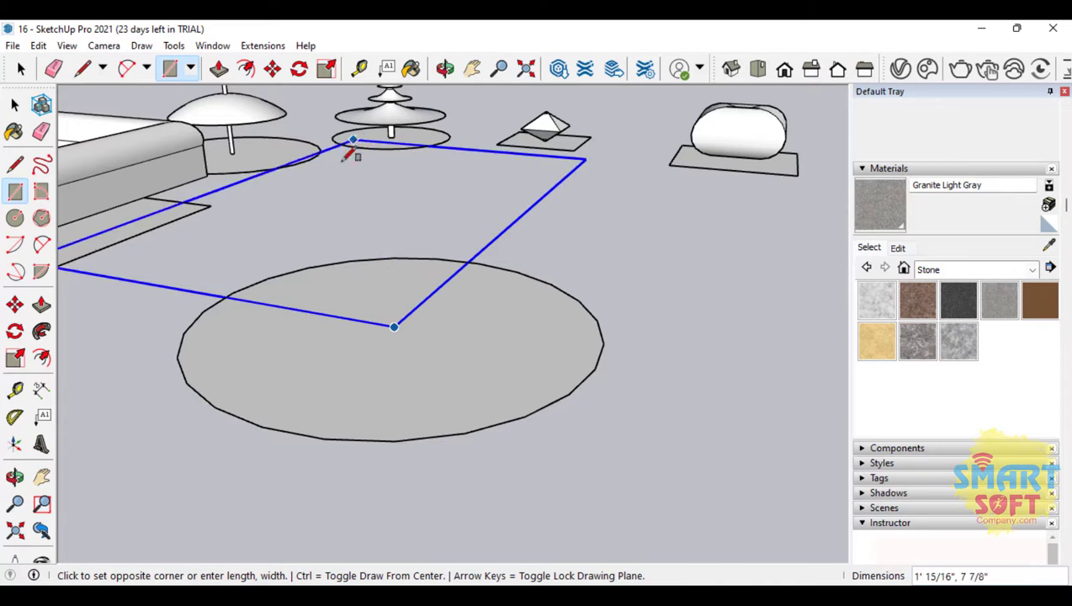
scroll(382, 200, down, 5)
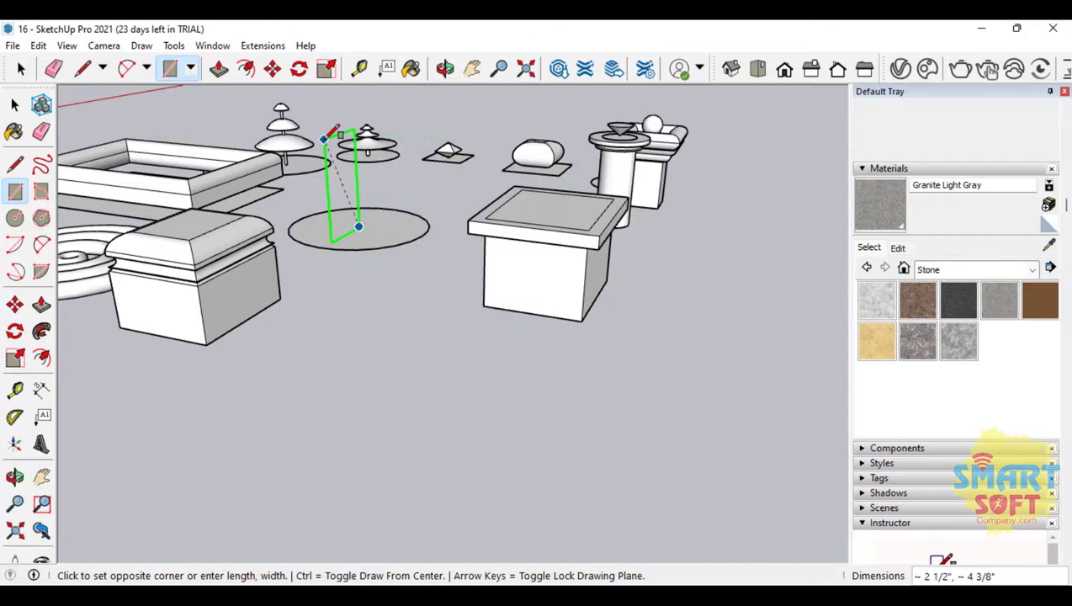
scroll(331, 136, up, 4)
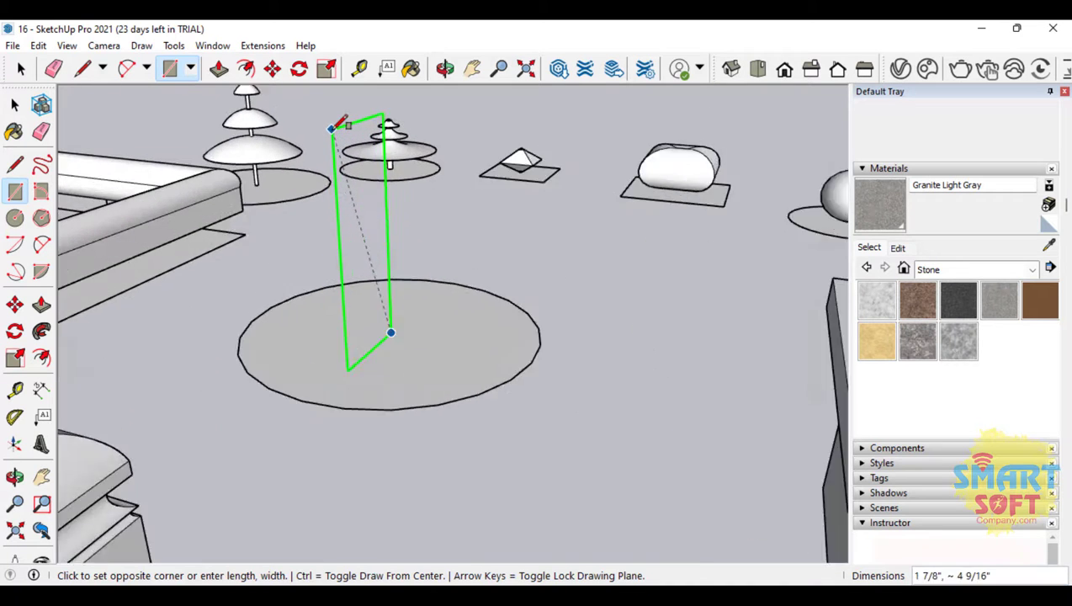
click(327, 177)
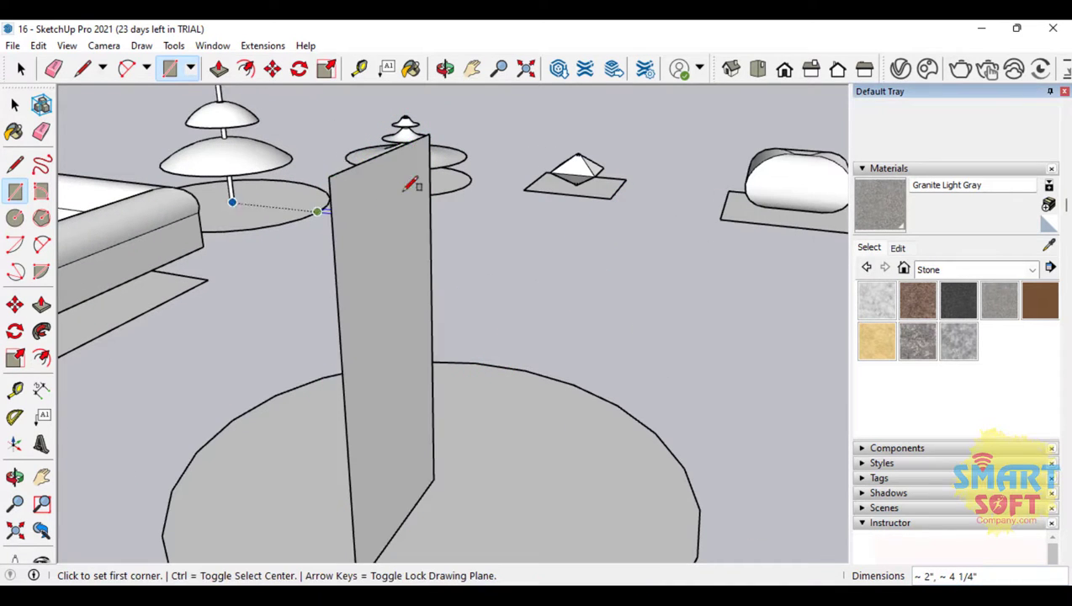
Move the rectangle's outer vertical edge about 1 7/8" toward the circle's center to leave a narrow upright strip.
click(15, 478)
drag(421, 404, 206, 429)
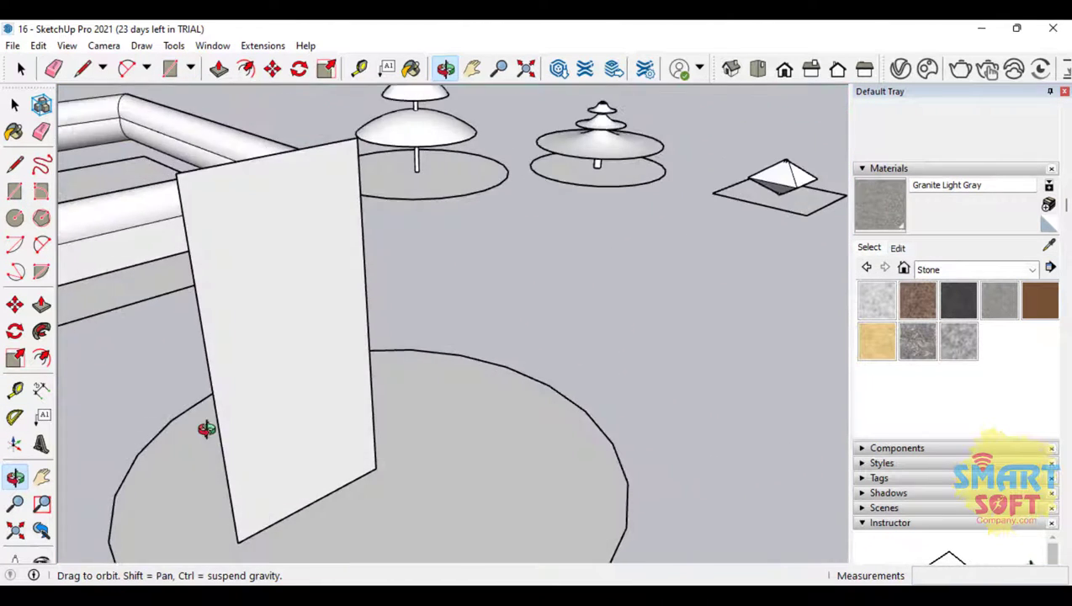
click(14, 304)
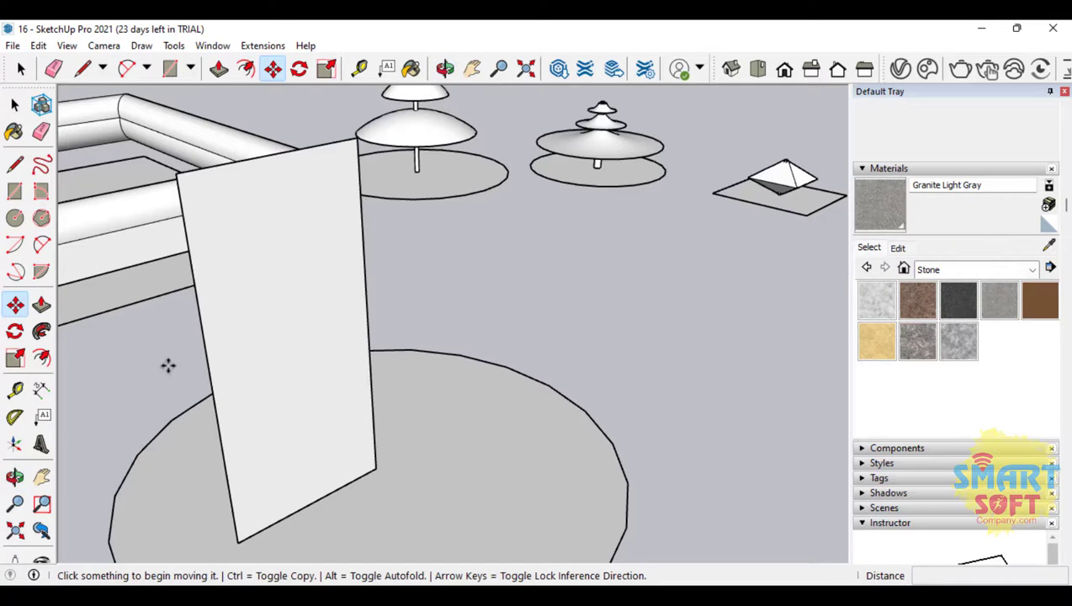
click(209, 367)
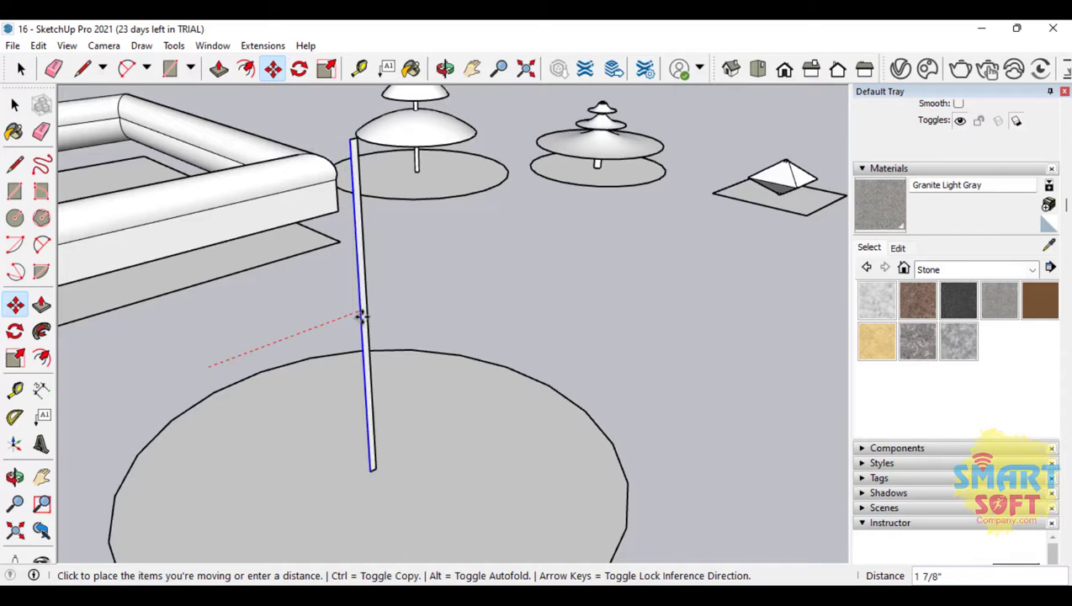
click(361, 315)
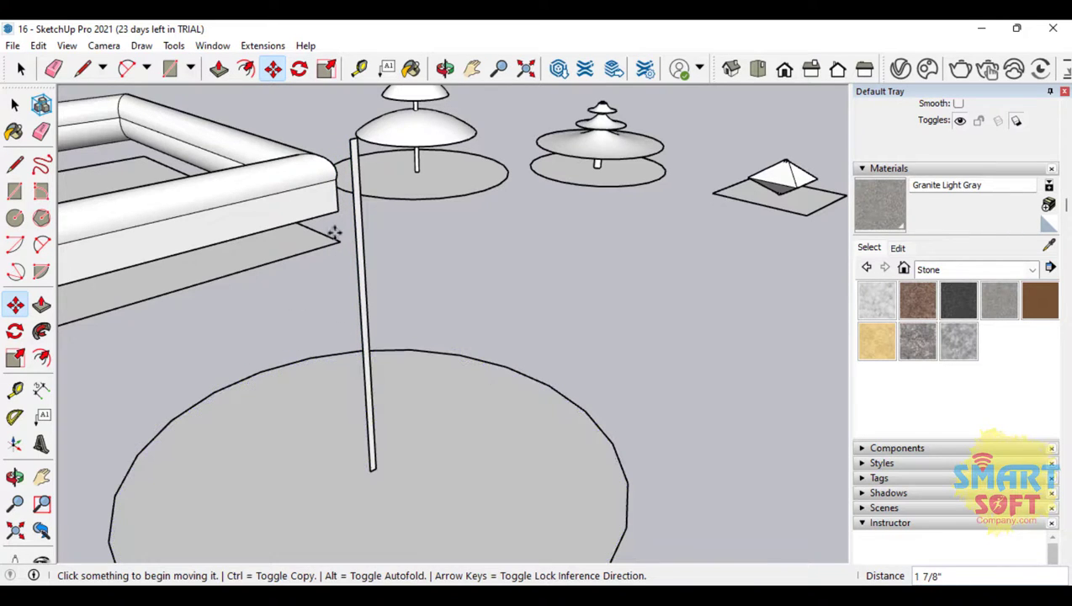
Draw a horizontal line outward from the lower part of the strip's center-side edge, locked to the red axis.
scroll(378, 161, up, 3)
scroll(362, 173, down, 3)
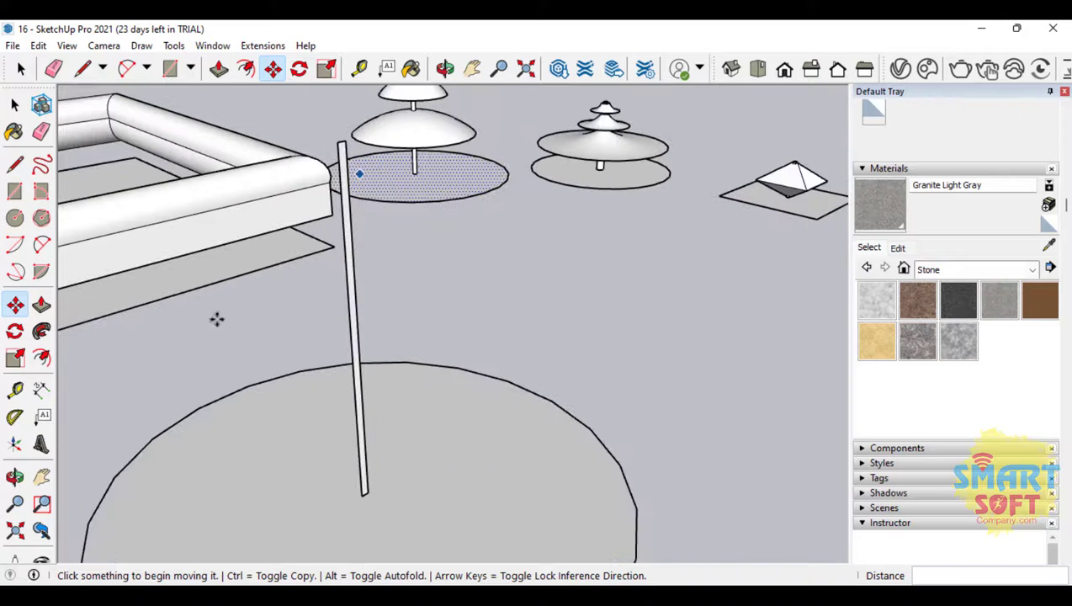
click(14, 476)
mouse_move(505, 473)
mouse_down()
mouse_move(304, 429)
mouse_move(524, 410)
mouse_move(531, 448)
mouse_move(497, 470)
mouse_up()
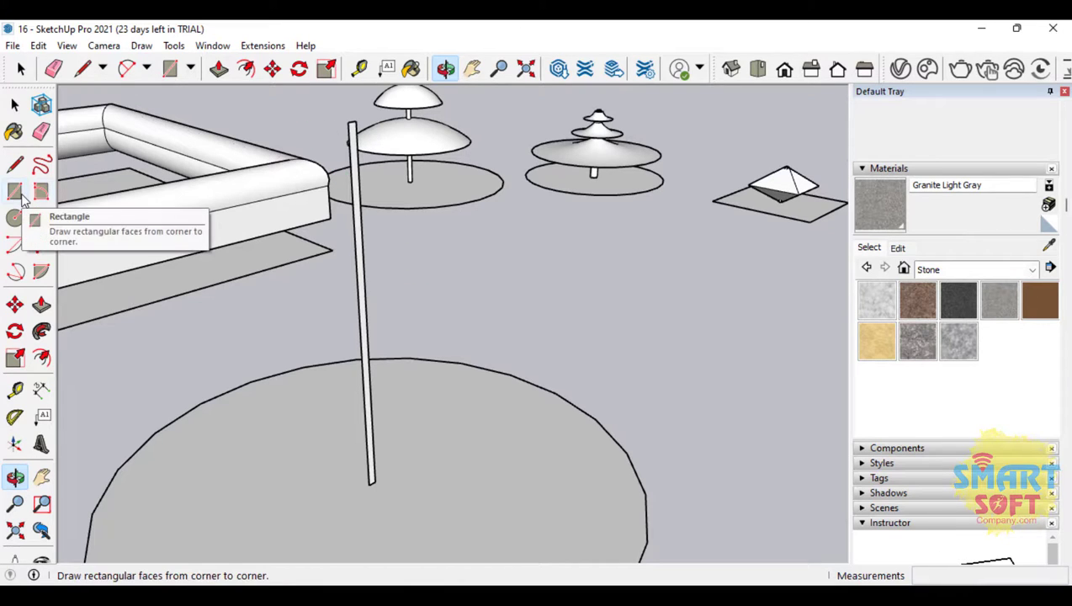
drag(473, 225, 403, 258)
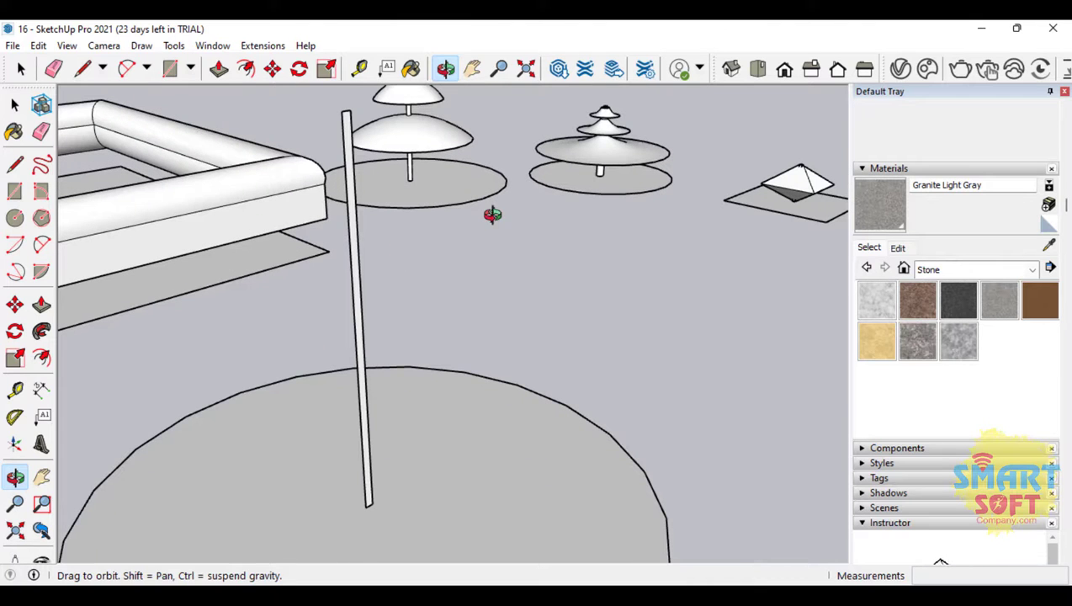
drag(365, 386, 298, 328)
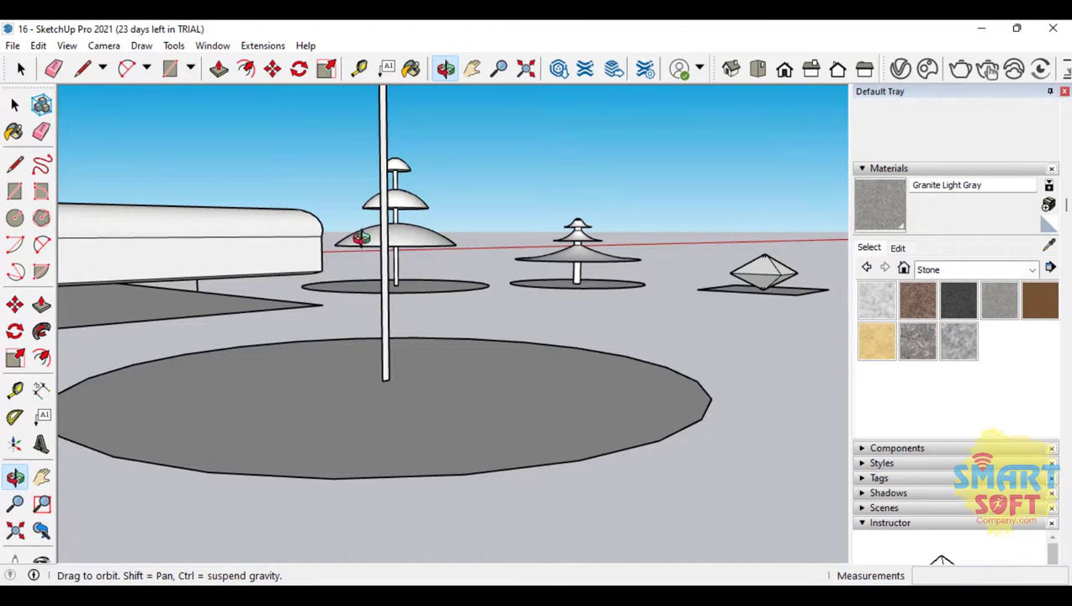
click(14, 165)
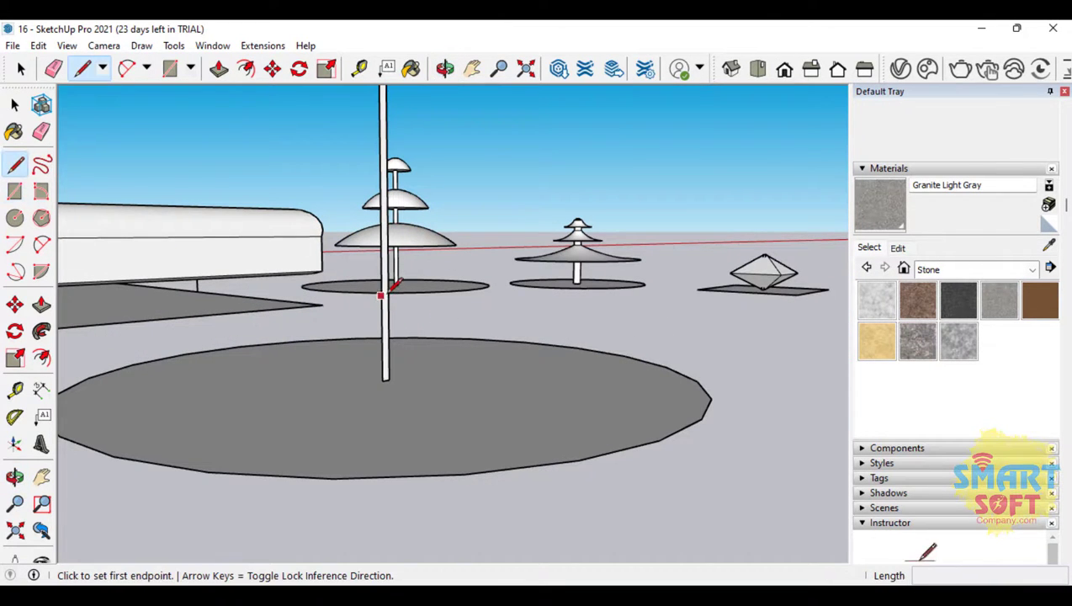
scroll(382, 307, up, 2)
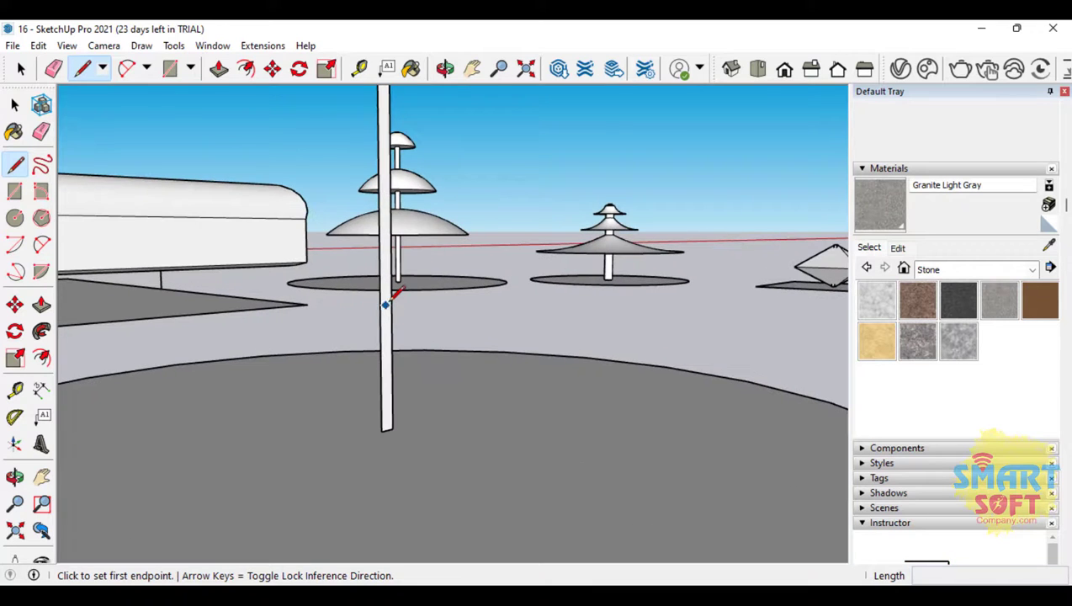
click(391, 300)
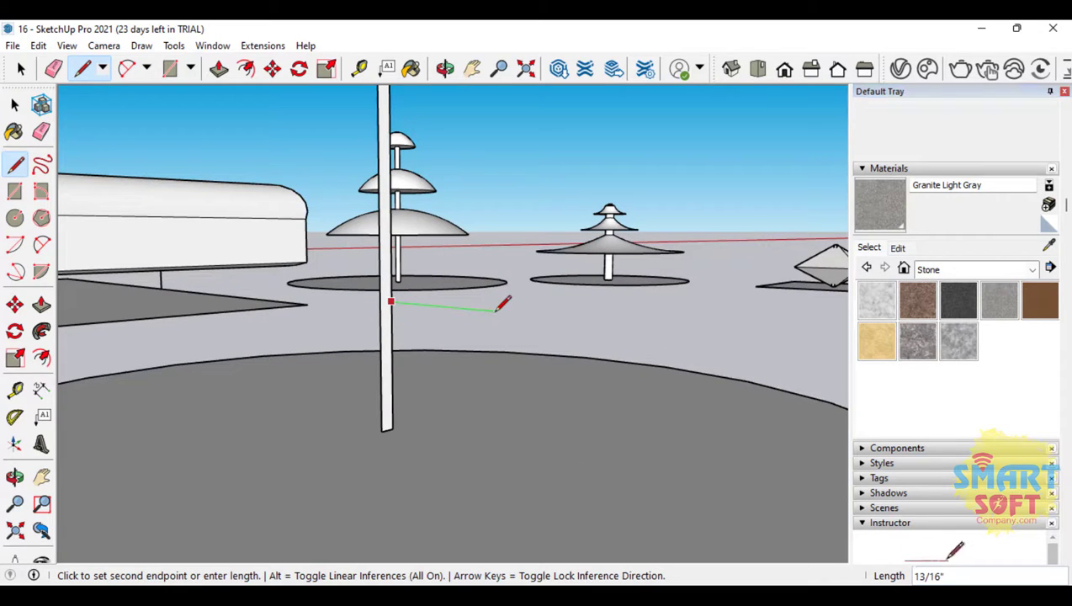
key(Up)
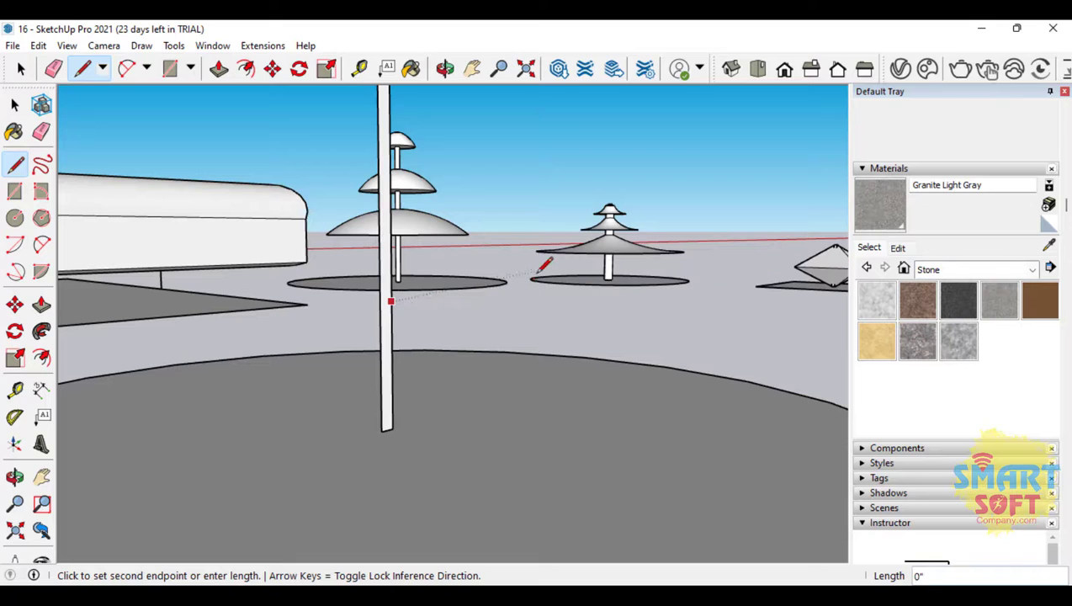
key(Right)
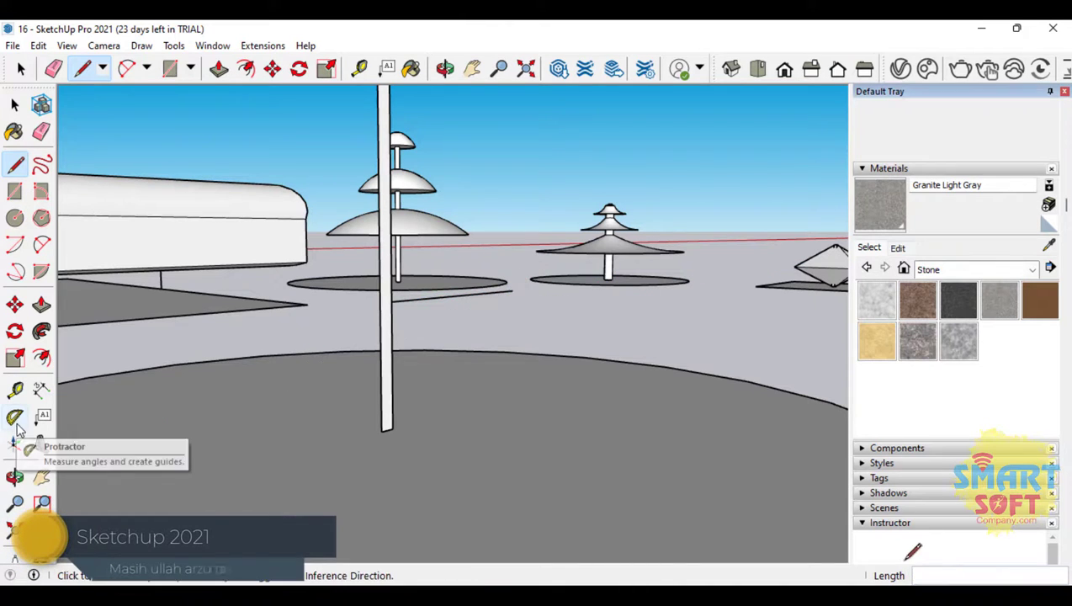
Extend the free end of the lower horizontal line farther outward toward the circle's rim.
click(14, 476)
mouse_move(278, 505)
mouse_down()
mouse_move(353, 437)
mouse_move(96, 424)
mouse_move(271, 488)
mouse_move(266, 500)
mouse_move(412, 558)
mouse_move(405, 525)
mouse_move(336, 479)
mouse_up()
click(15, 165)
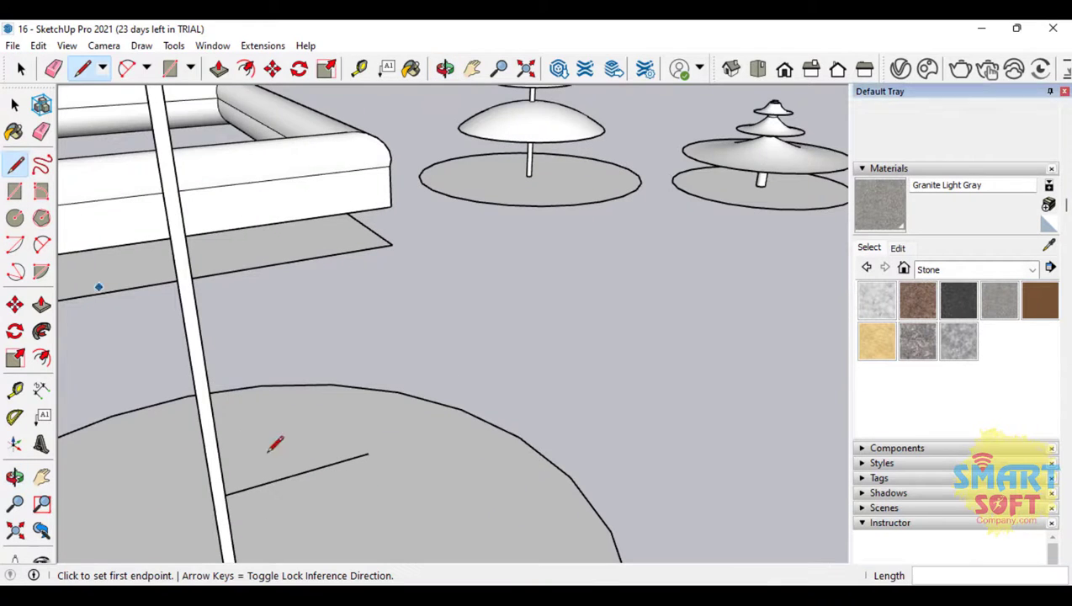
click(367, 453)
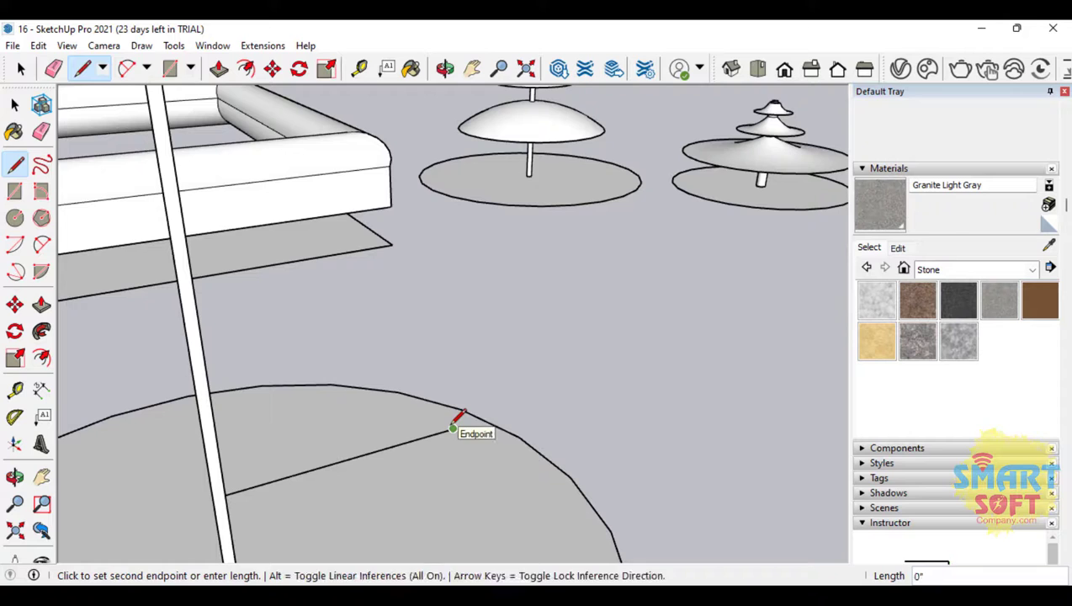
click(453, 429)
Draw a second horizontal line about 1 1/8" long outward from the strip, above the first and parallel to the red axis.
click(201, 340)
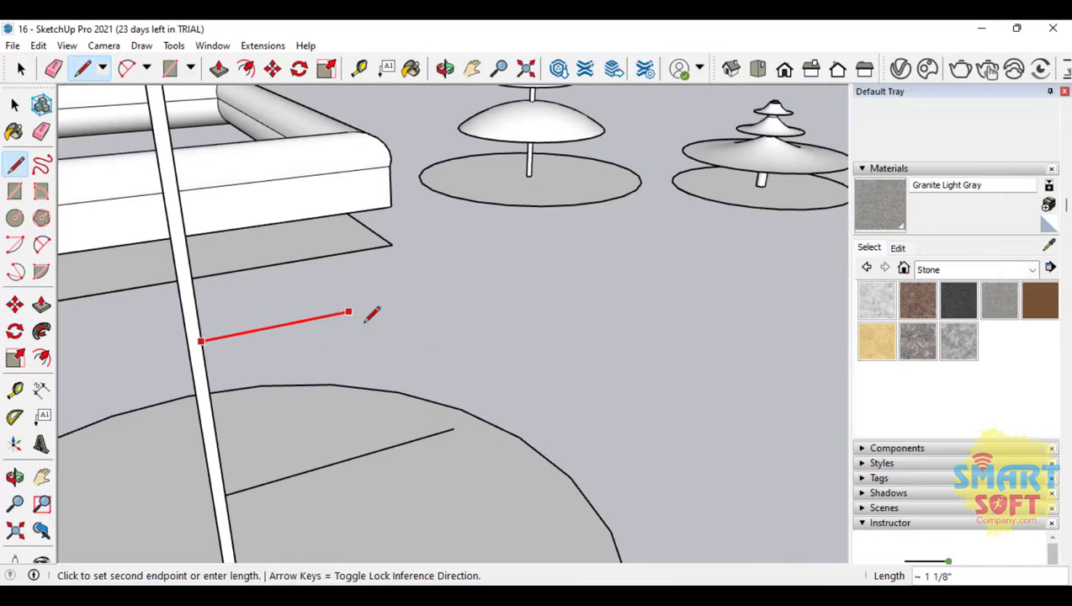
click(343, 312)
middle_drag(355, 338, 327, 385)
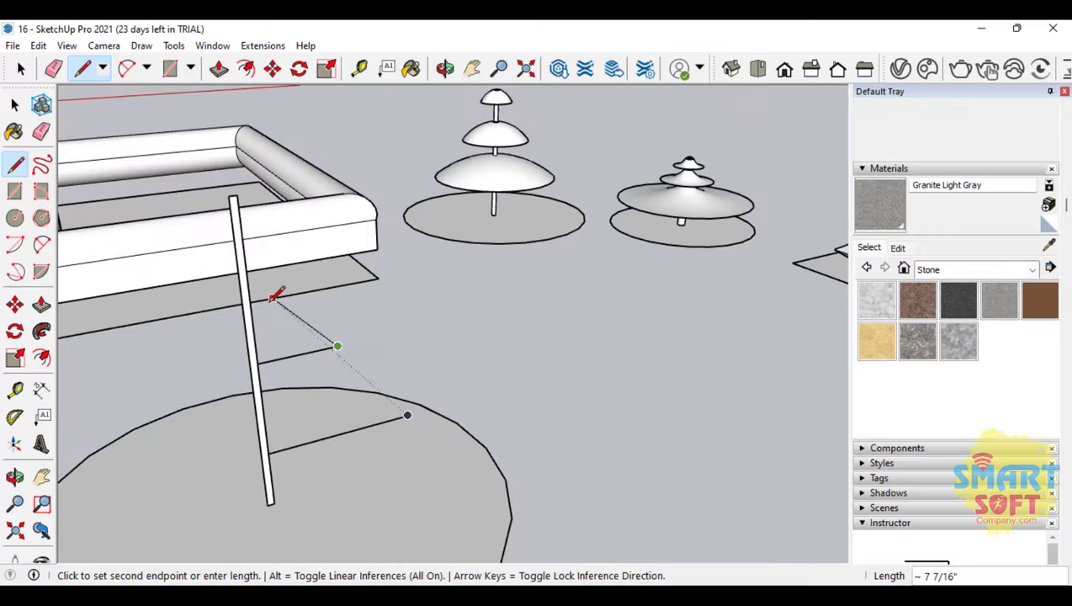
key(Escape)
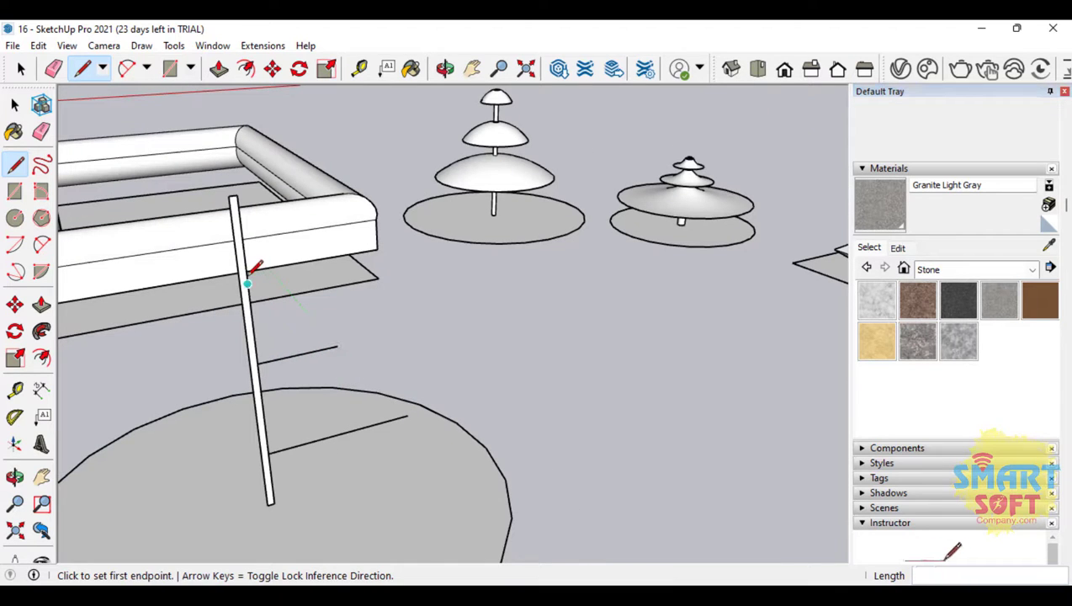
Draw a third, shorter horizontal line about 5/16" long outward from the strip, above the second line.
scroll(248, 286, up, 2)
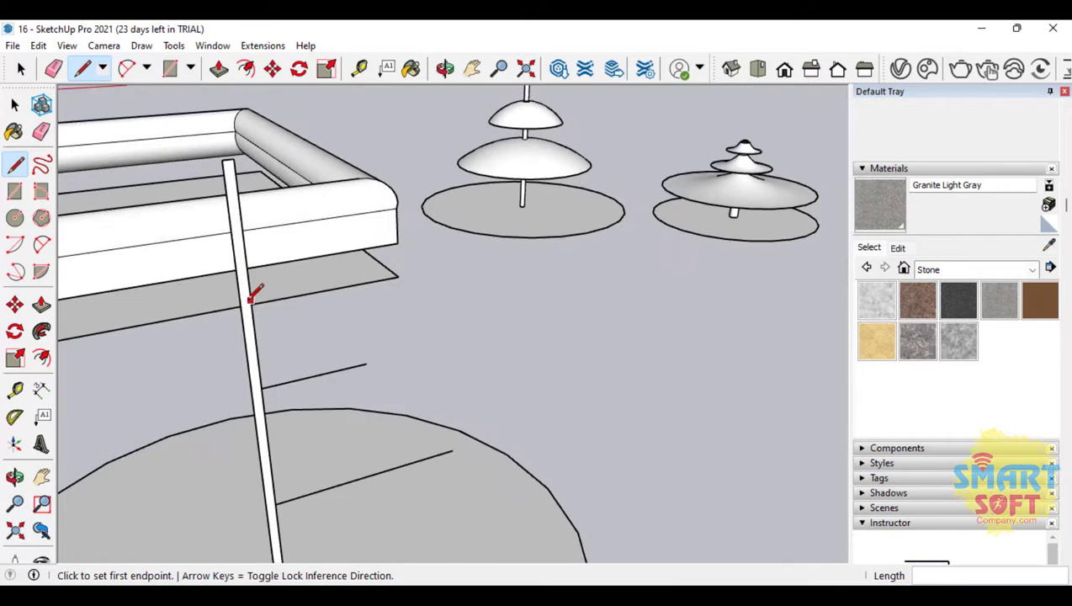
click(249, 281)
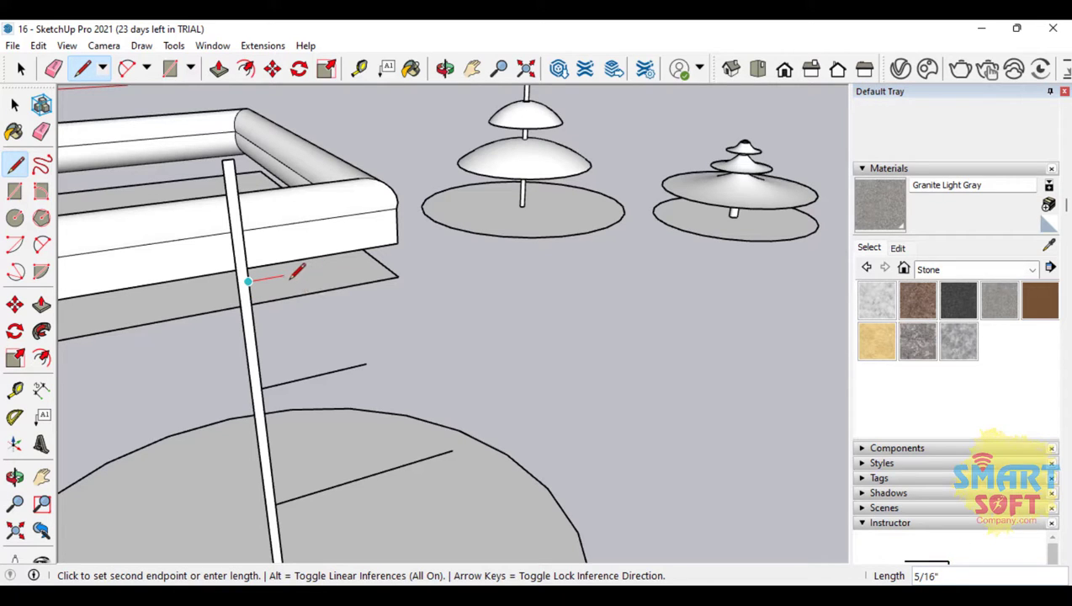
click(290, 274)
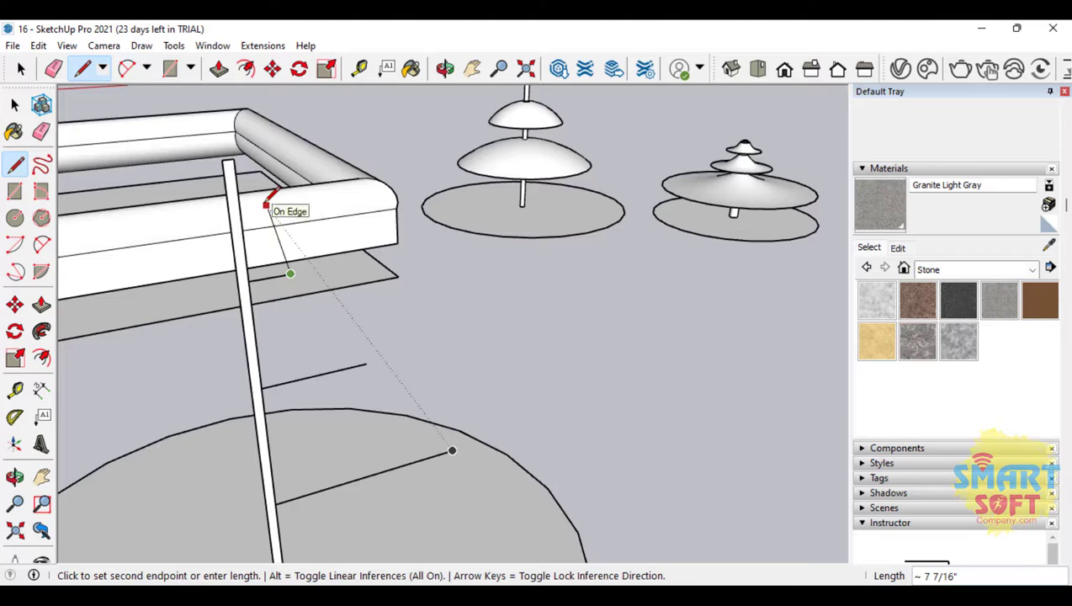
key(Escape)
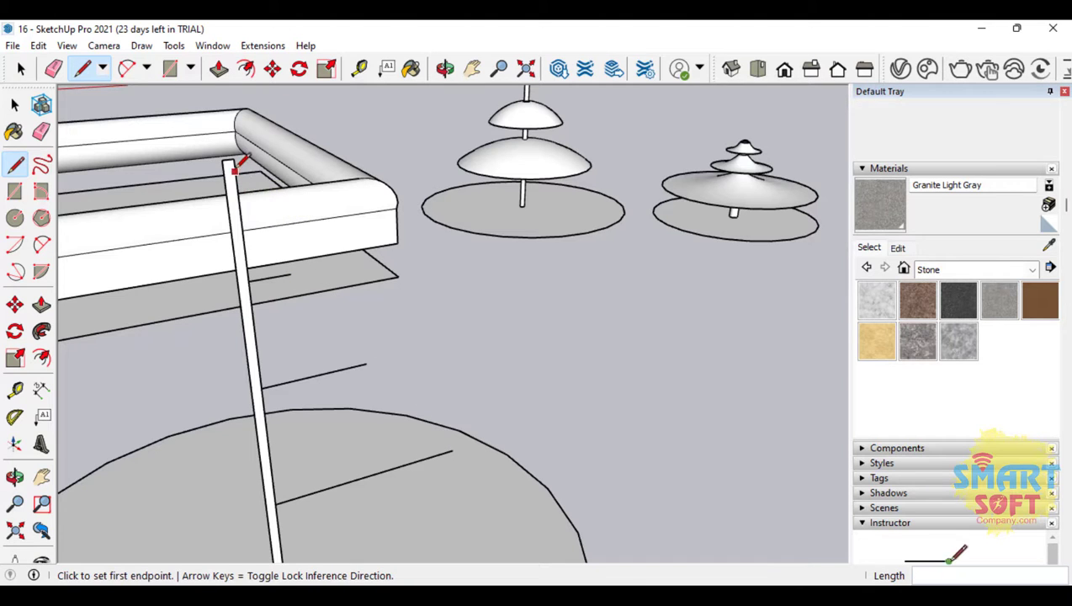
Draw a 12-sided arc with a bulge of about 1/4" from the lowest line's free end up to the strip, sagging inward.
middle_drag(436, 291, 393, 364)
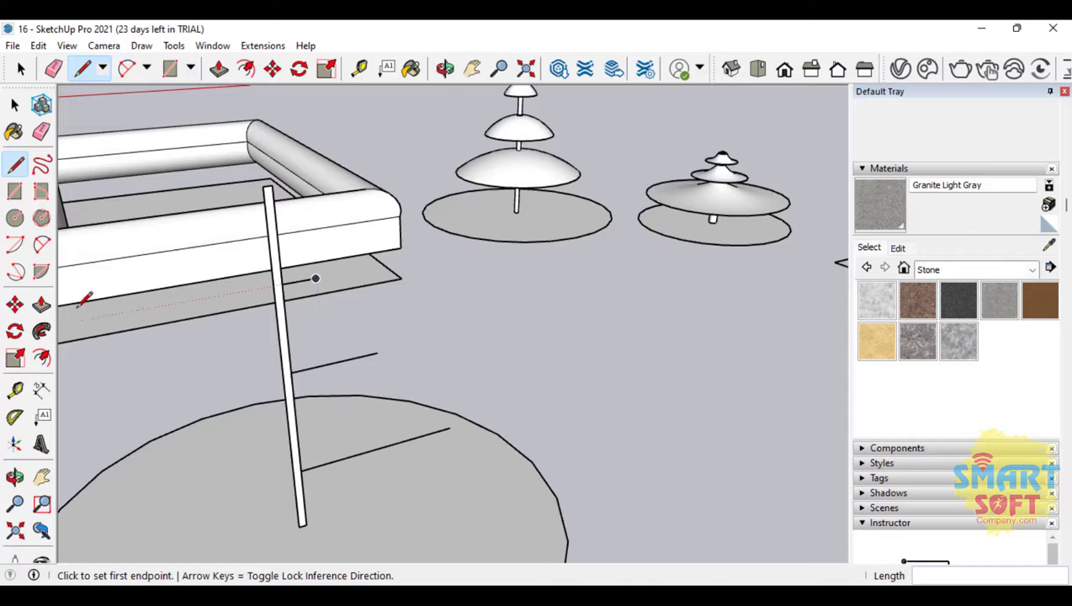
click(43, 246)
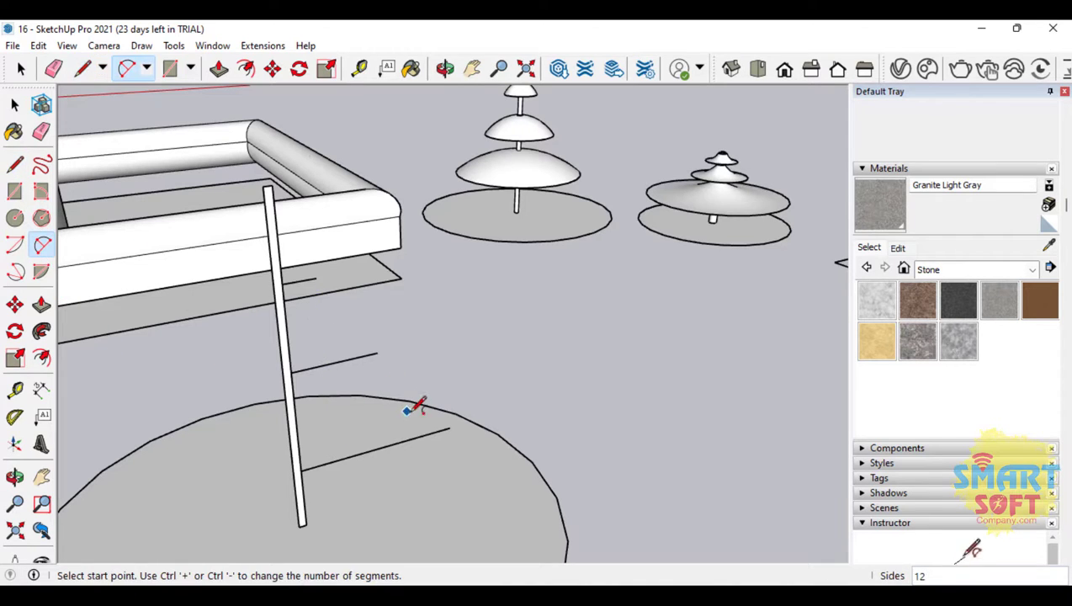
click(450, 427)
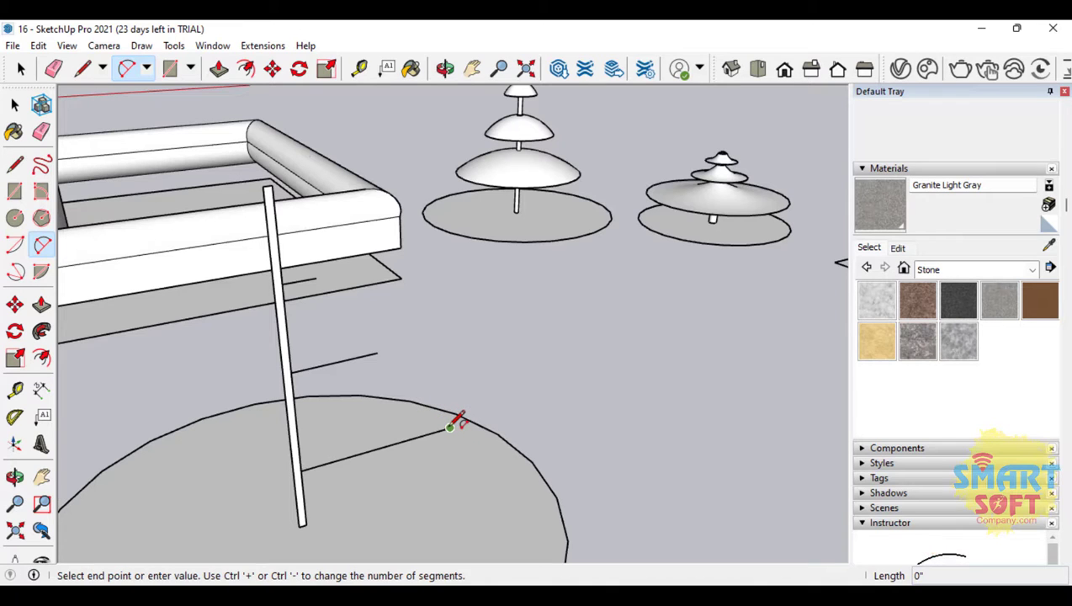
click(295, 404)
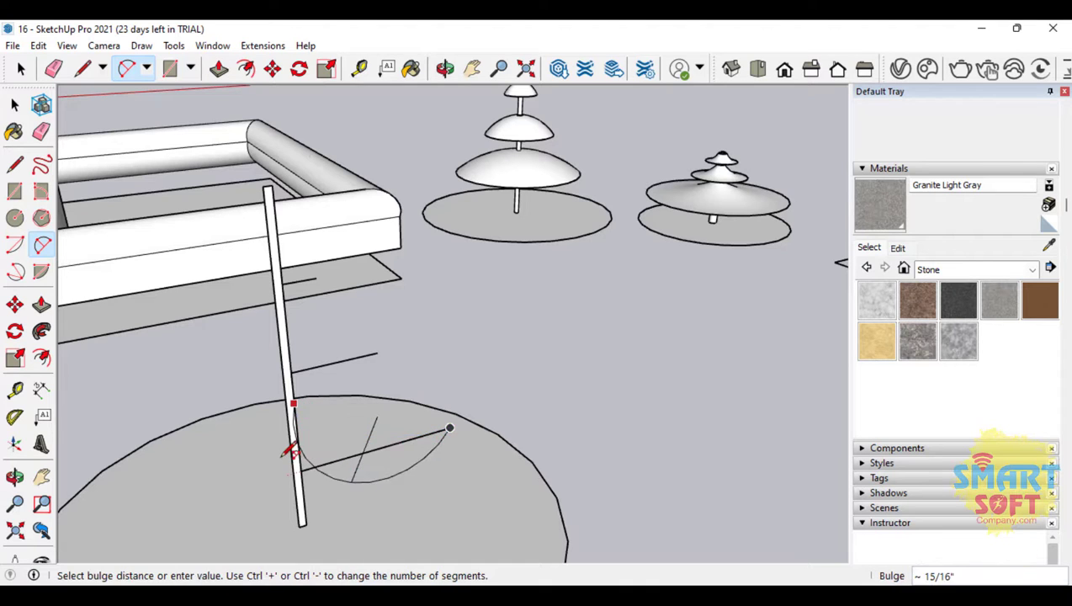
click(342, 428)
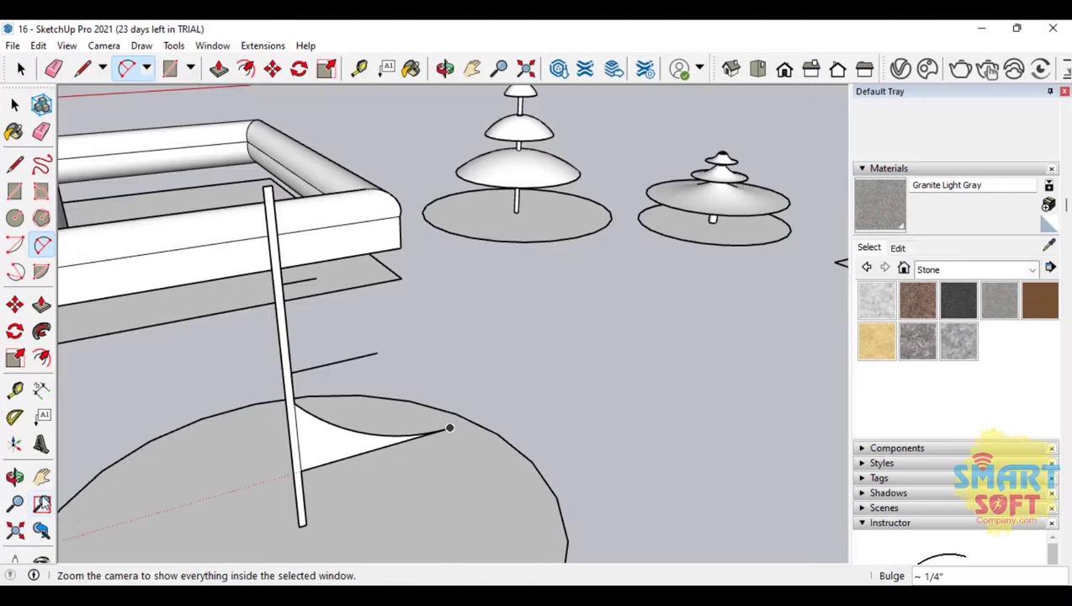
Draw inward-sagging arcs from the free ends of the second and third lines up to the strip, the second line's bulging about 1/8".
click(376, 352)
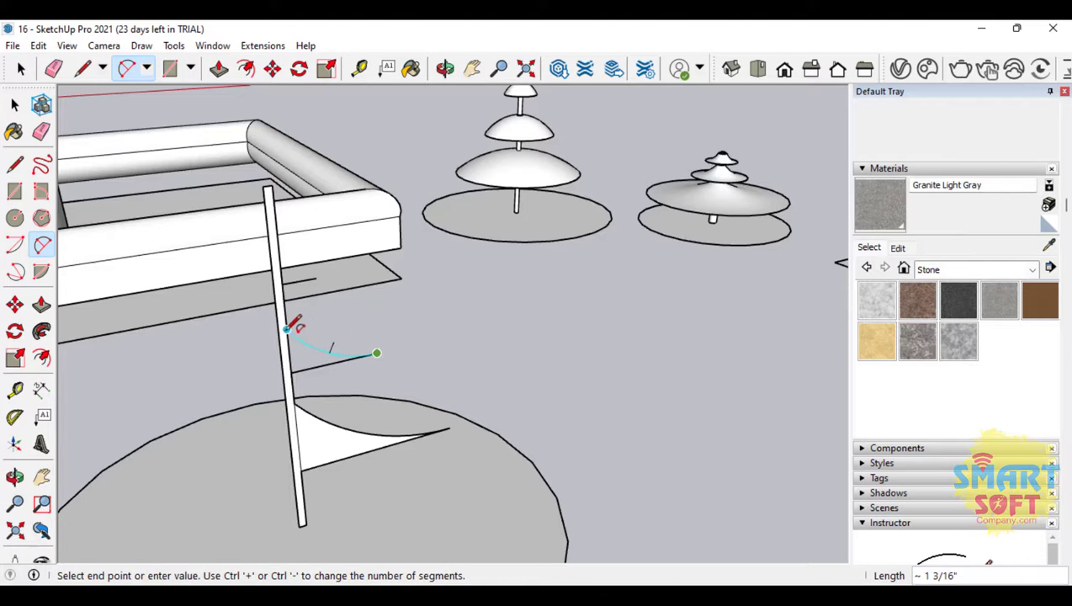
click(288, 330)
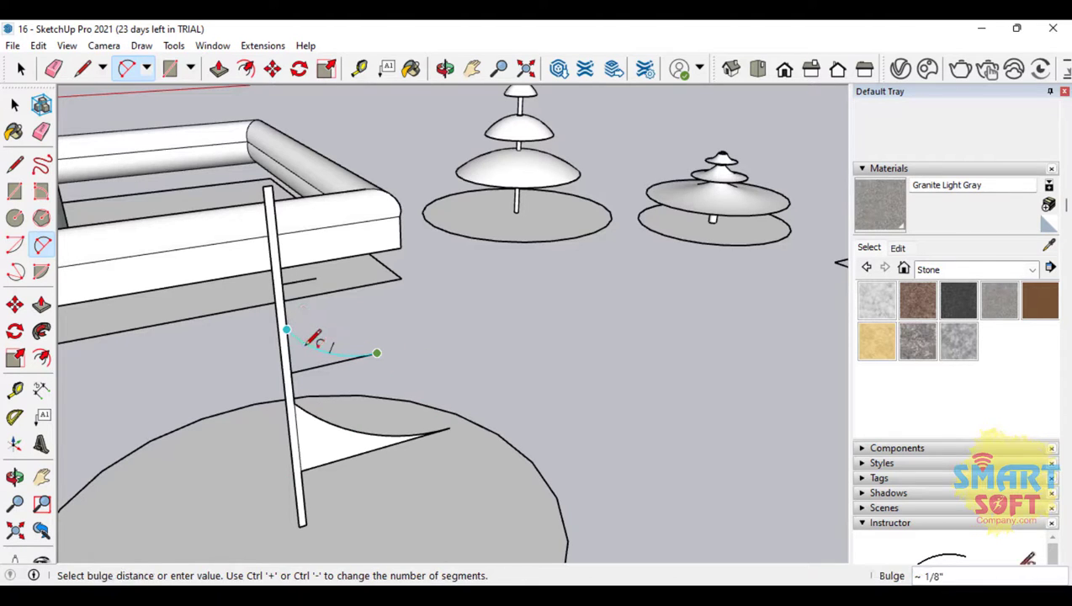
click(308, 344)
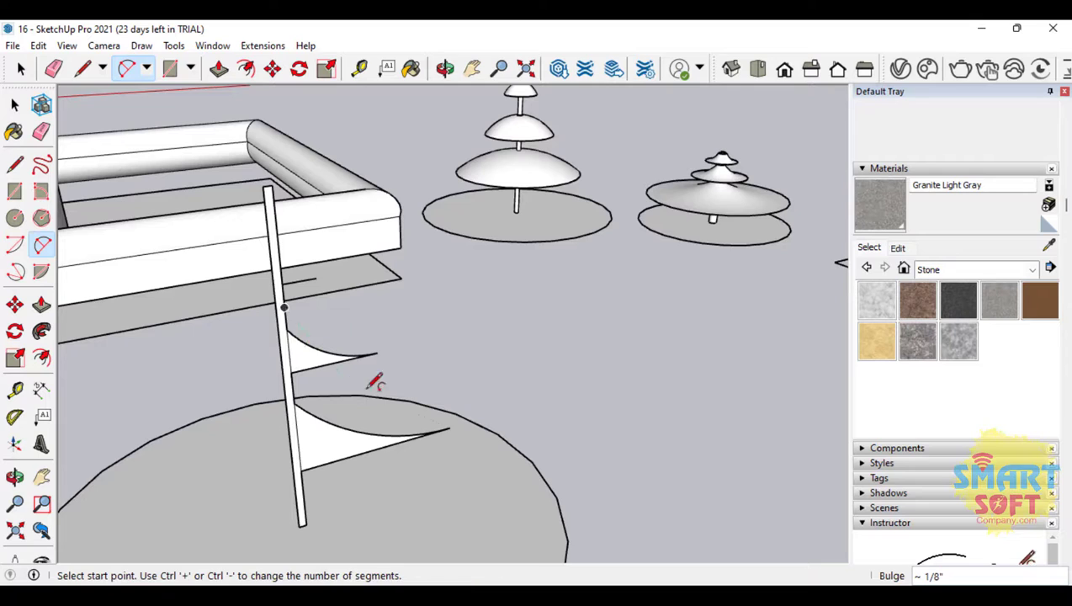
click(317, 277)
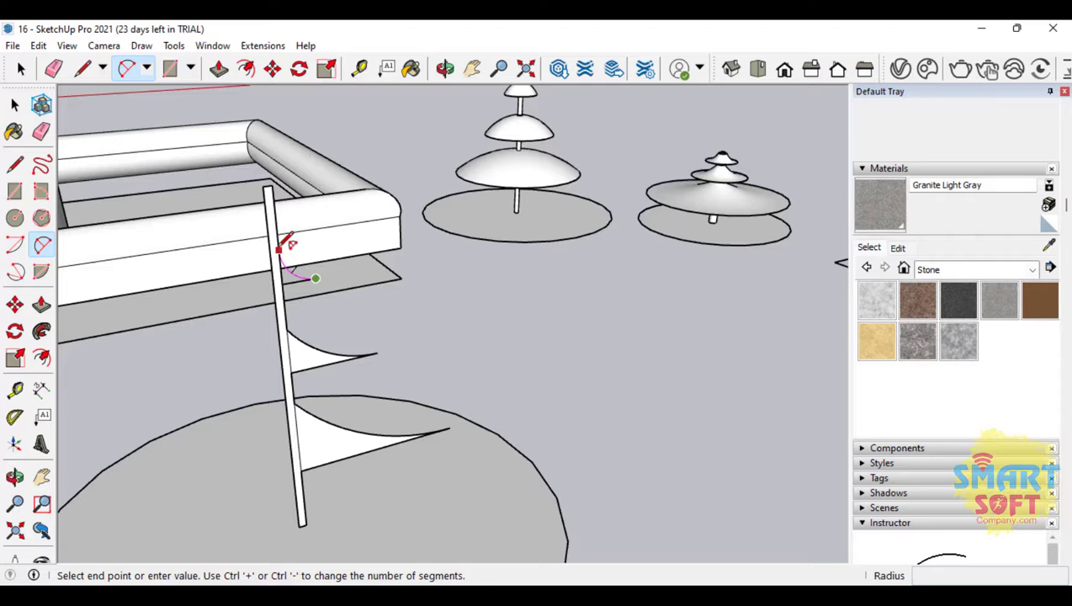
click(281, 245)
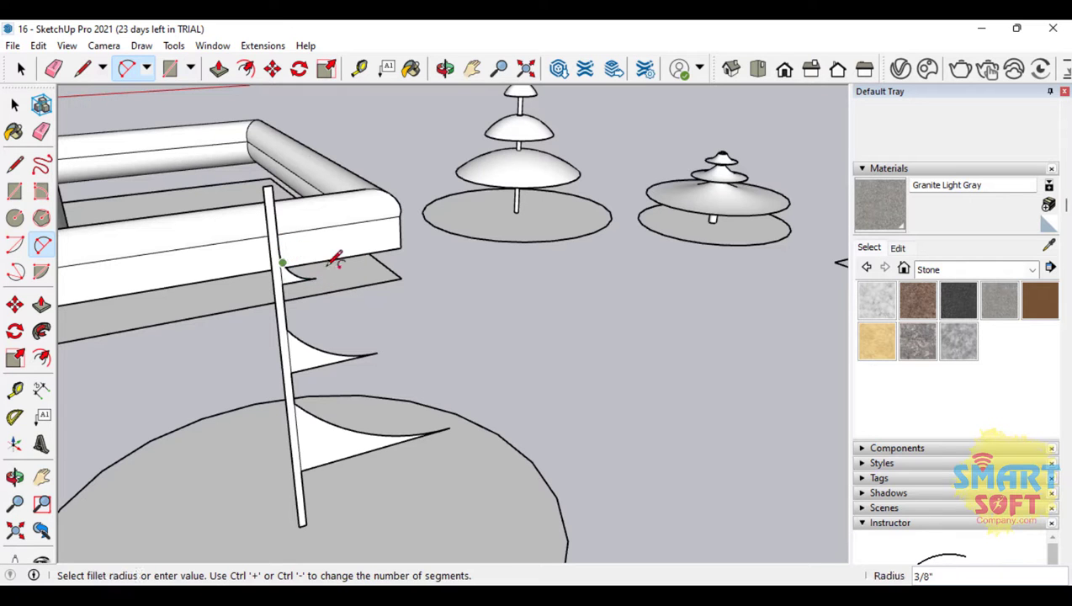
Draw an outward arc with a bulge of about 3/8" from the strip's top outer corner to a point about 5/16" down its edge.
scroll(286, 178, up, 3)
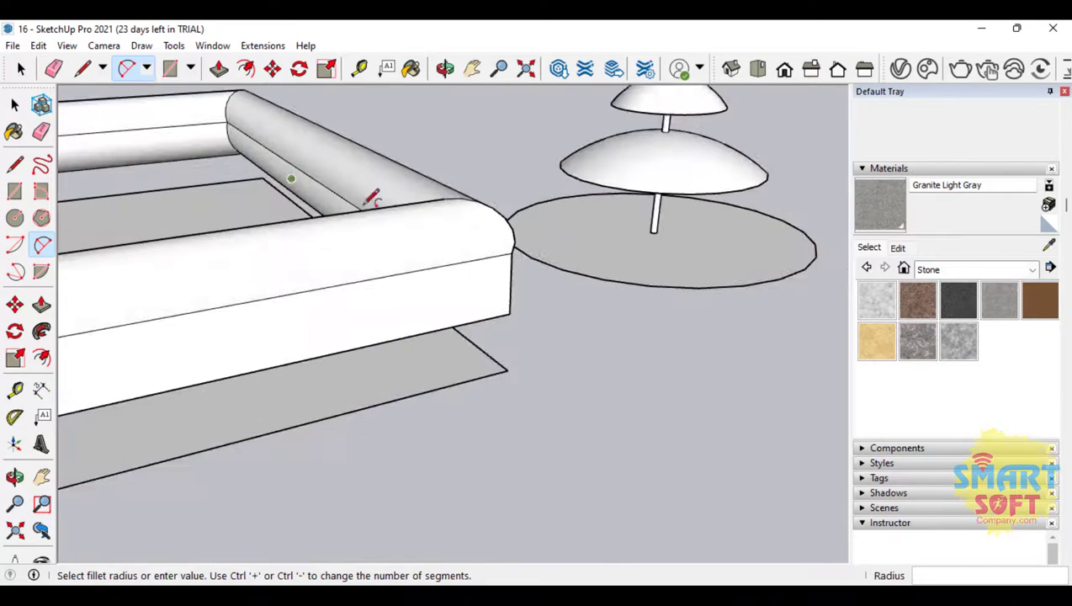
scroll(364, 208, down, 2)
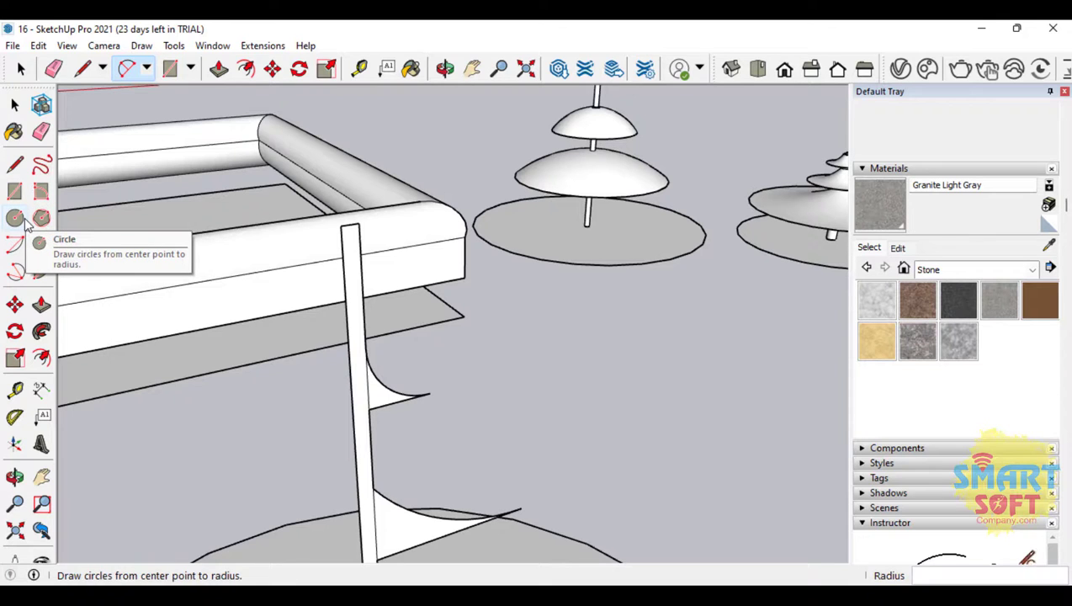
click(41, 244)
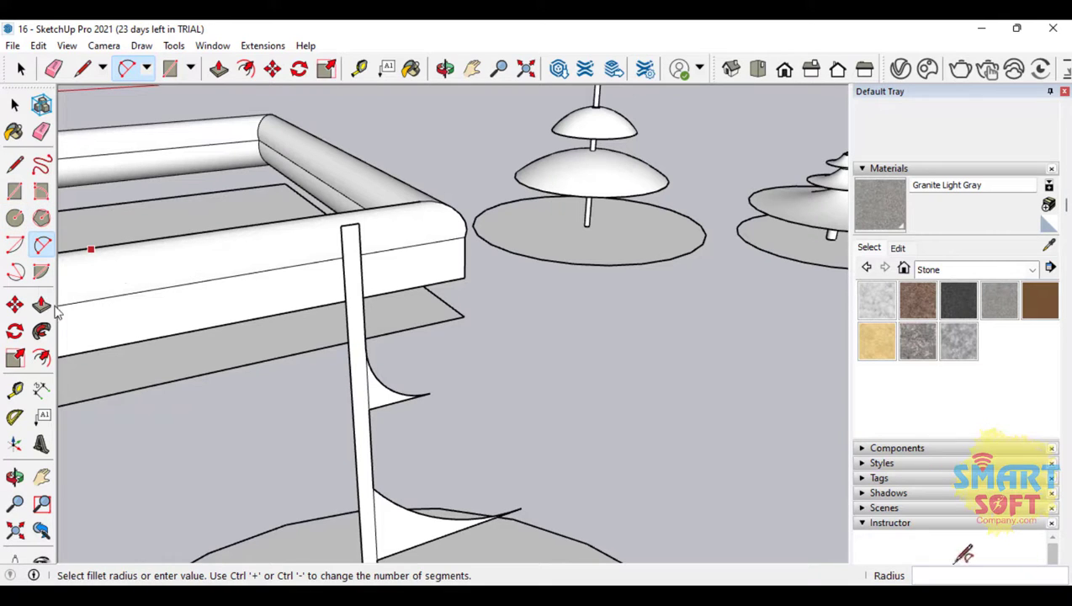
click(360, 223)
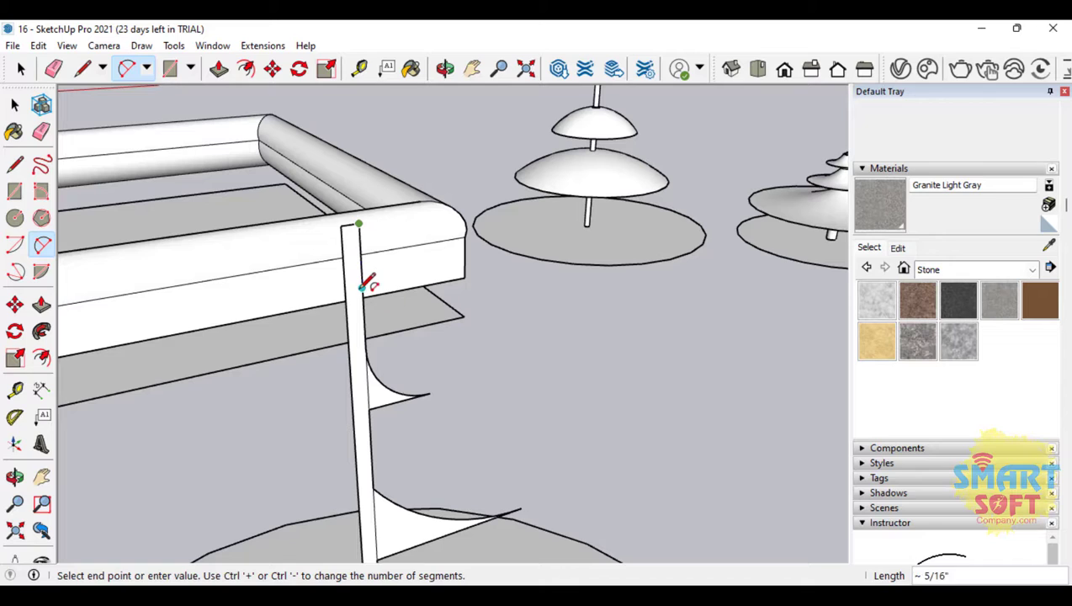
click(362, 288)
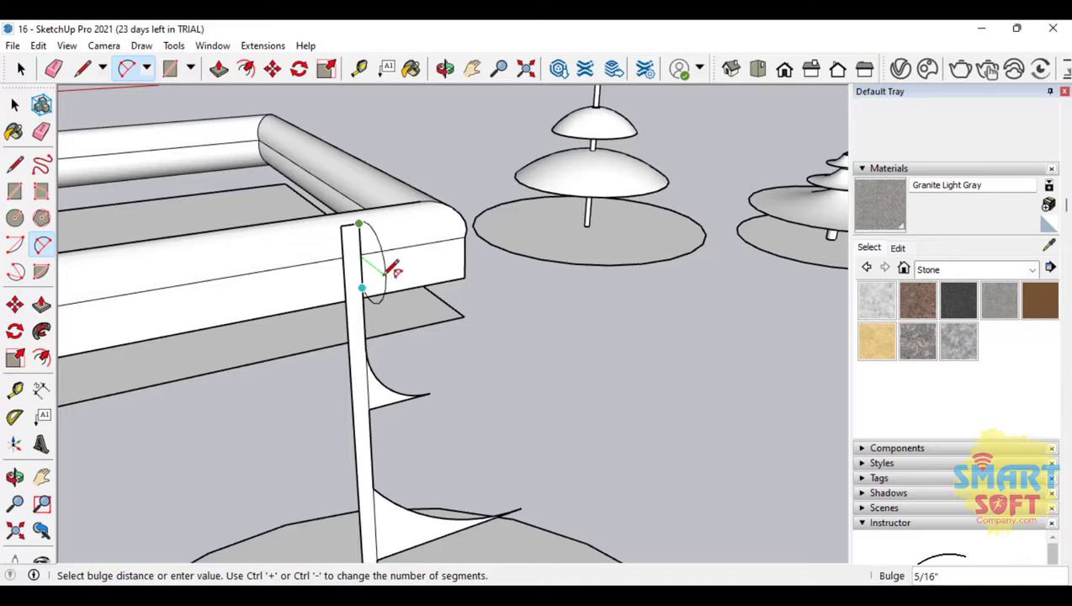
click(433, 250)
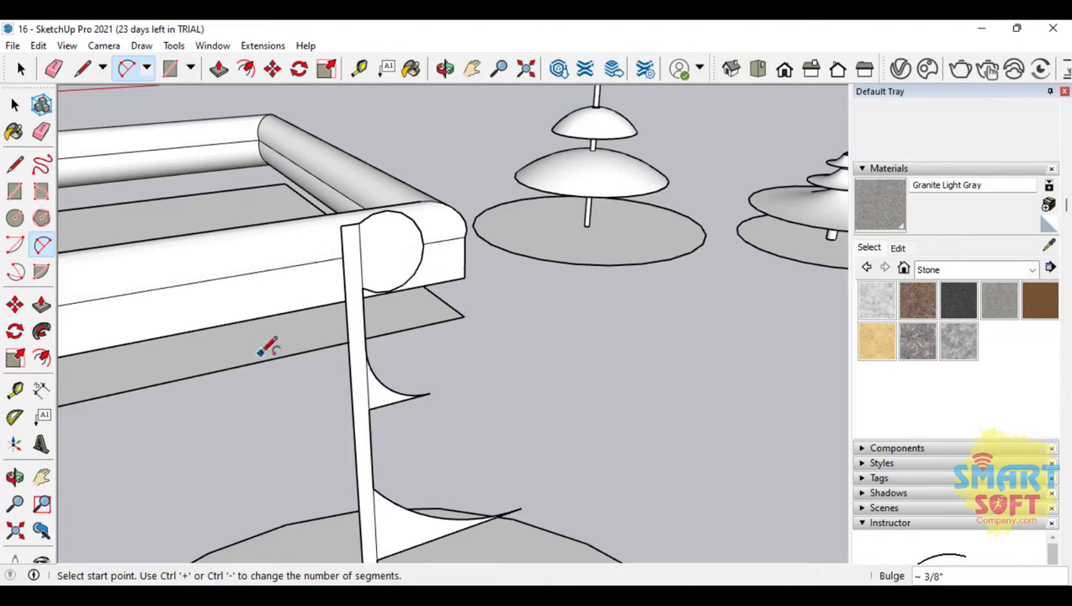
Erase the strip's edge segments bordering the three concave tiers and the rounded top, merging everything into one profile face.
click(15, 477)
drag(311, 403, 366, 318)
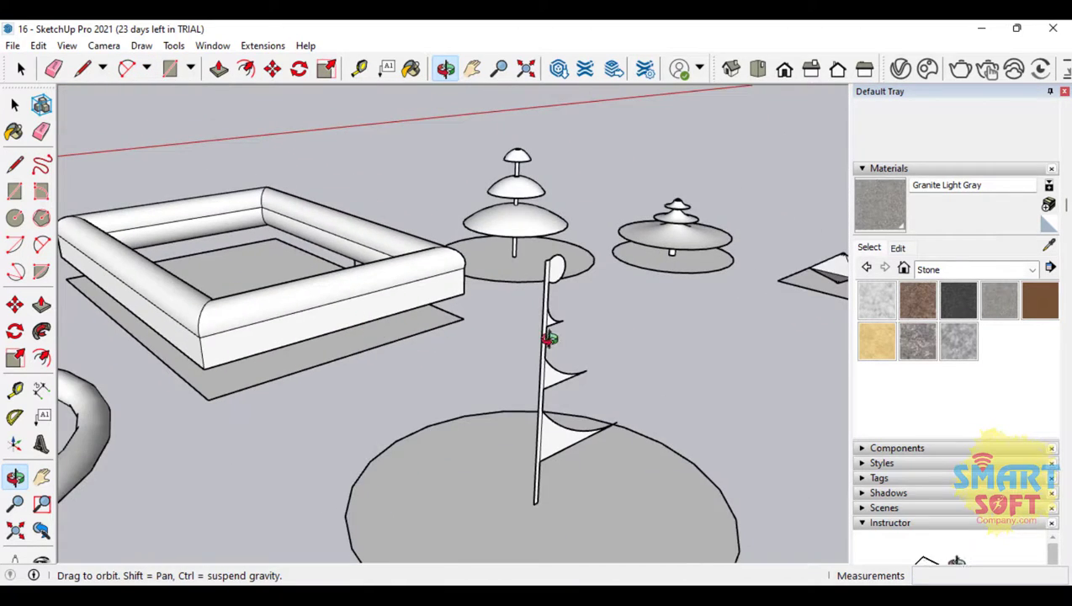
drag(549, 339, 369, 251)
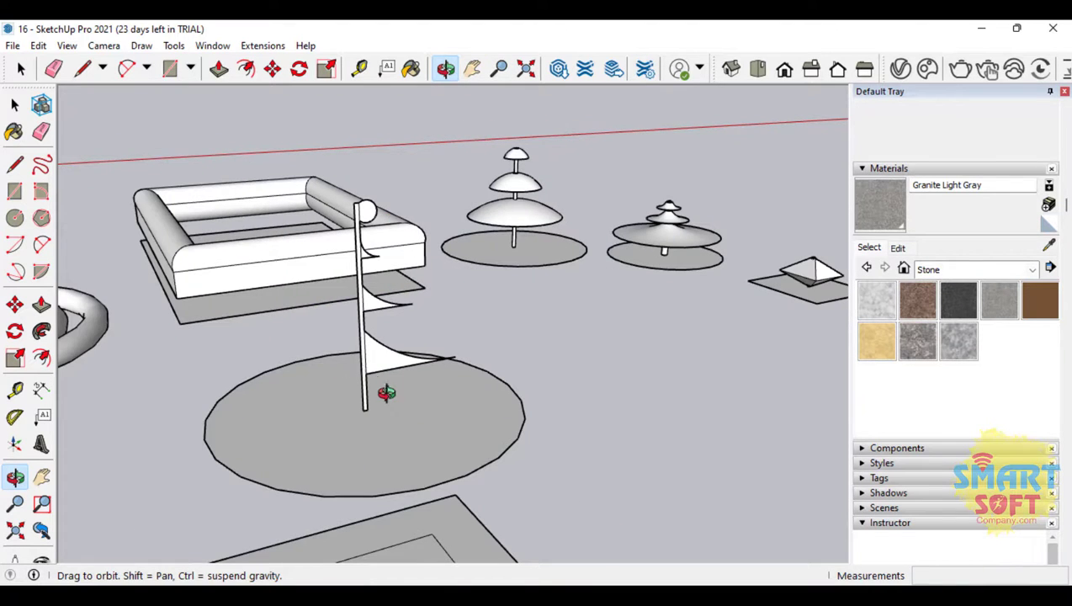
scroll(381, 384, up, 5)
click(15, 106)
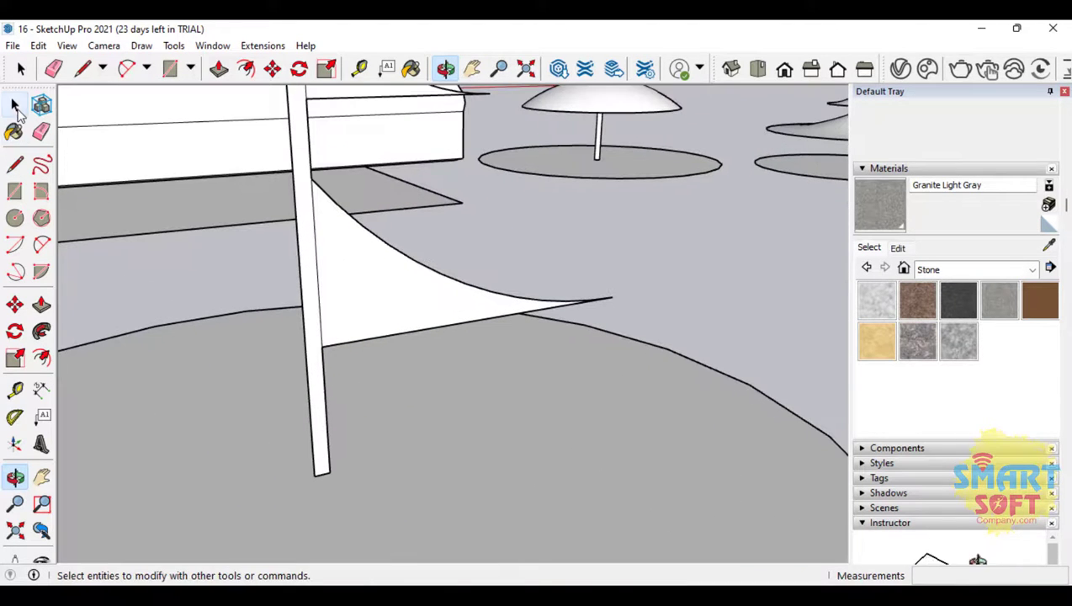
click(313, 261)
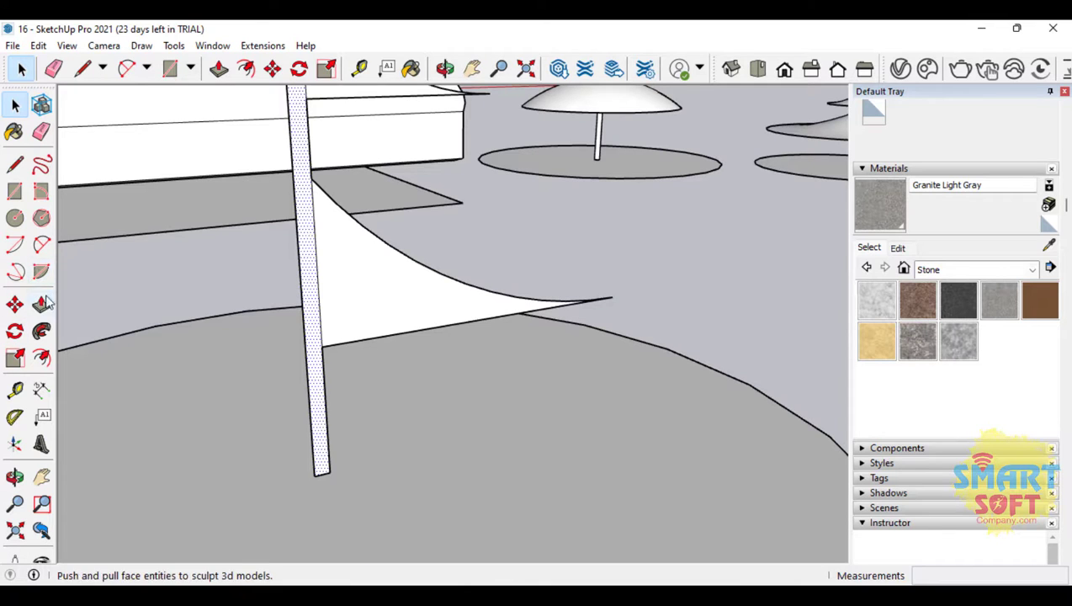
click(41, 133)
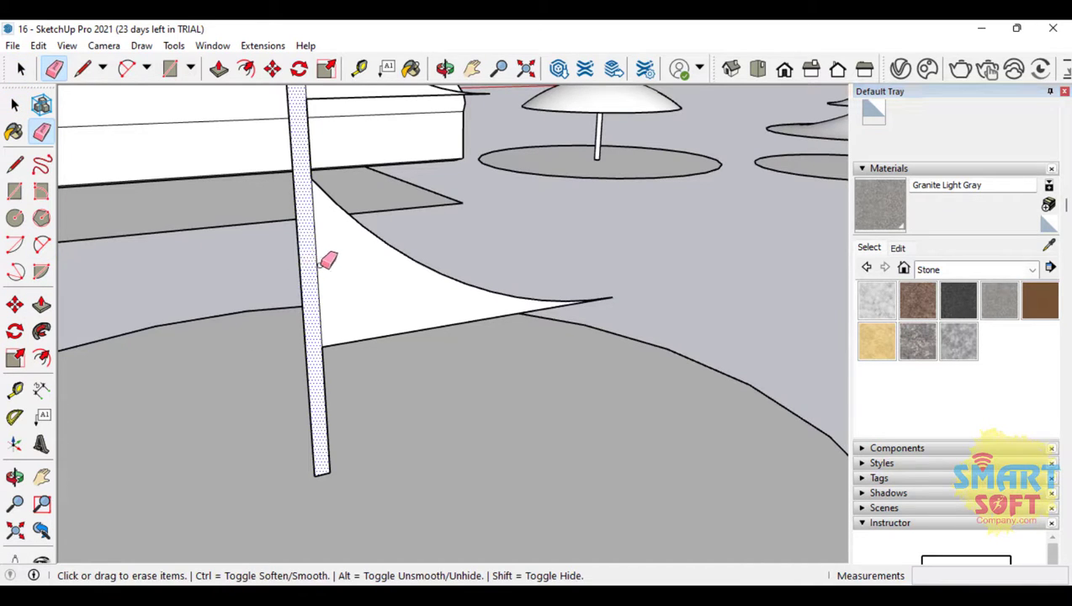
scroll(283, 181, down, 4)
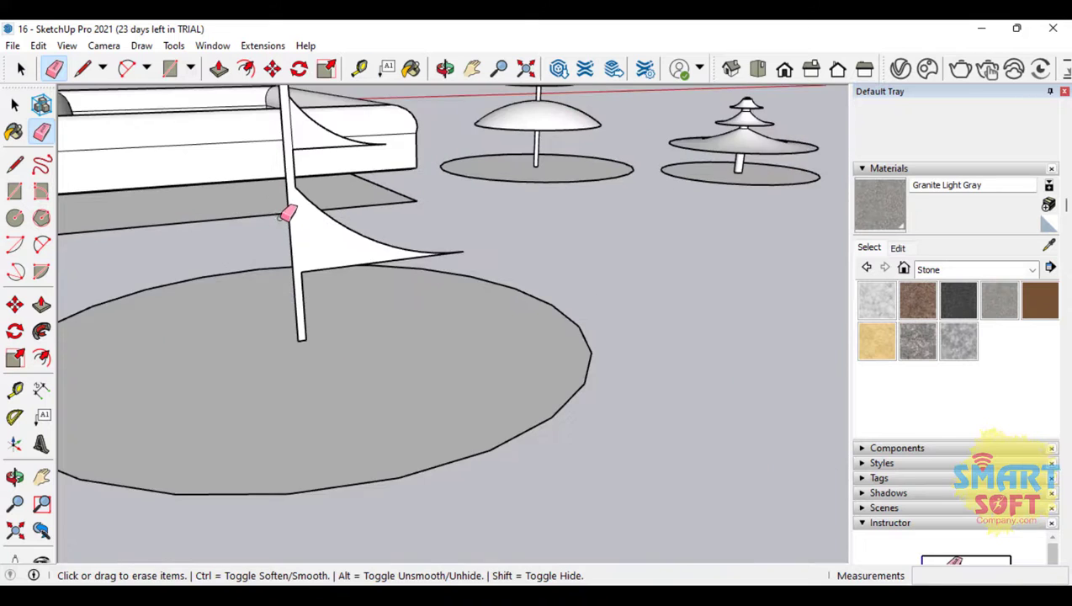
scroll(284, 219, down, 2)
scroll(290, 86, up, 2)
scroll(294, 229, up, 4)
scroll(297, 177, up, 2)
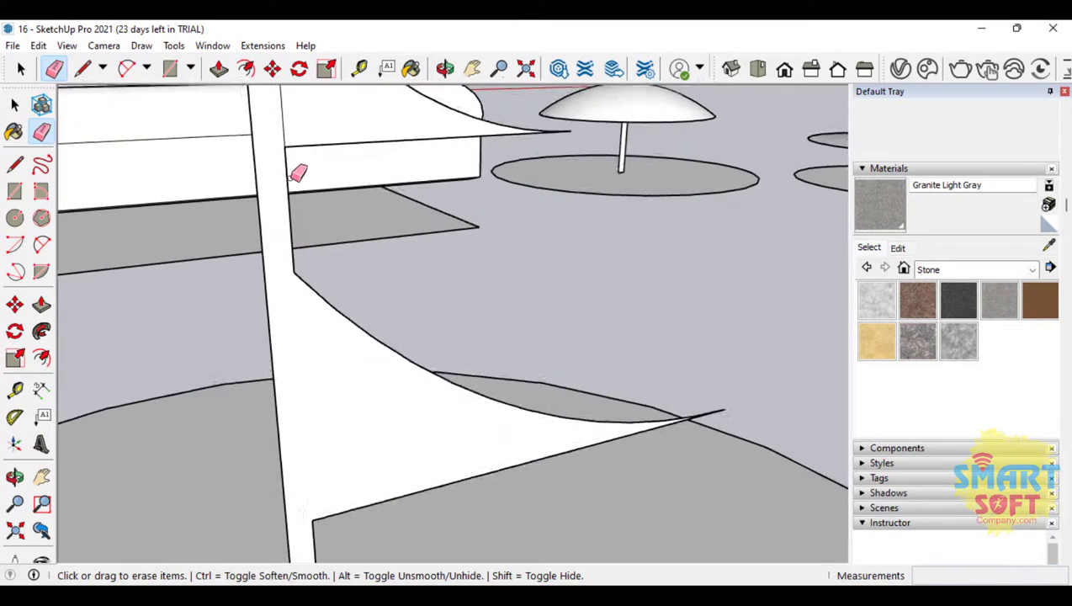
scroll(284, 287, down, 2)
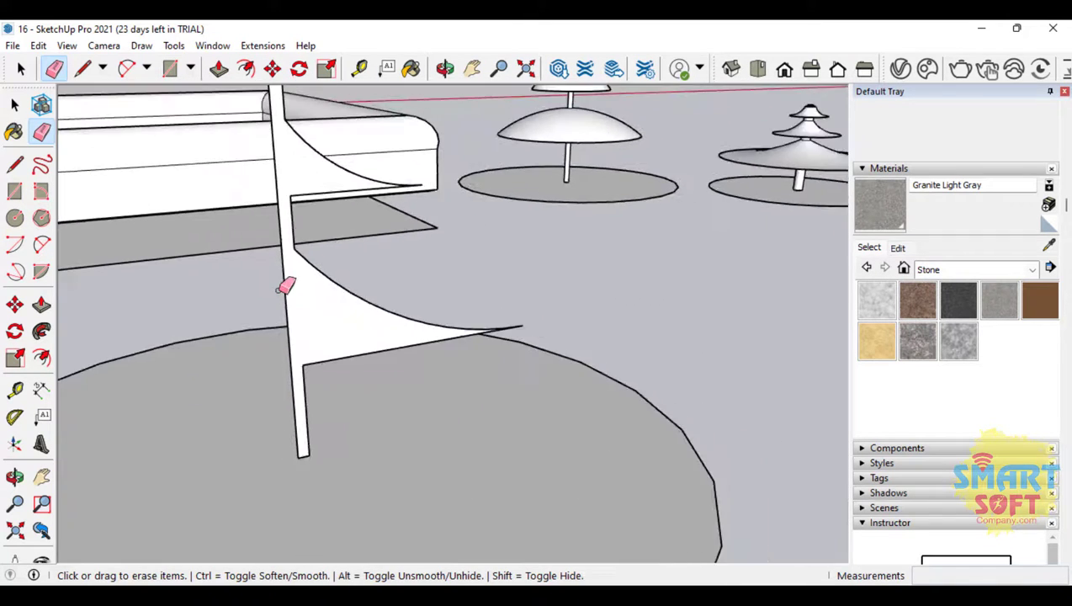
scroll(328, 173, down, 5)
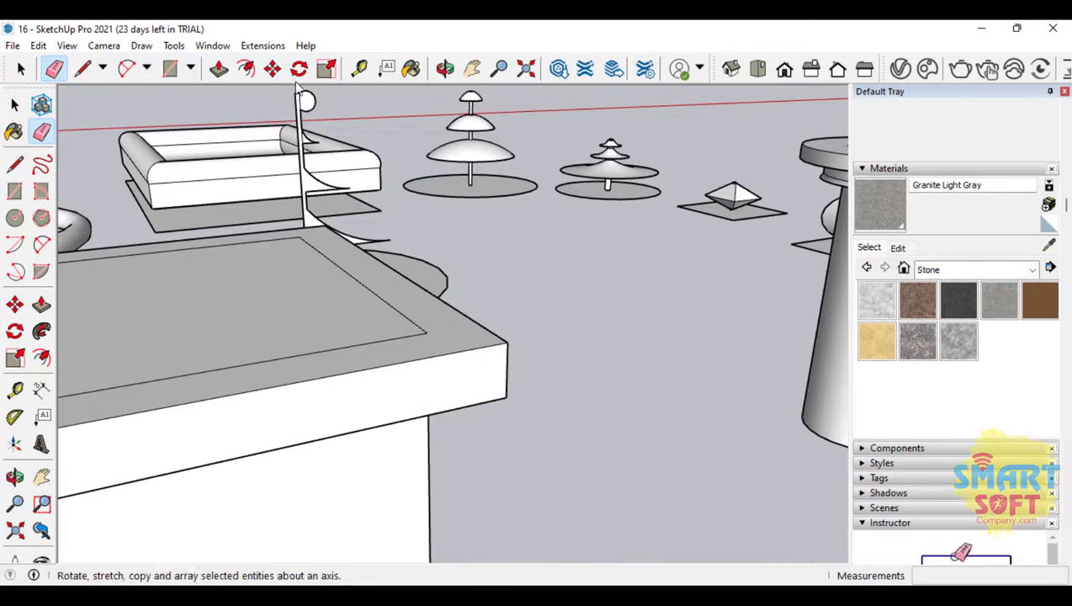
scroll(303, 92, up, 5)
scroll(328, 102, up, 4)
scroll(339, 106, down, 3)
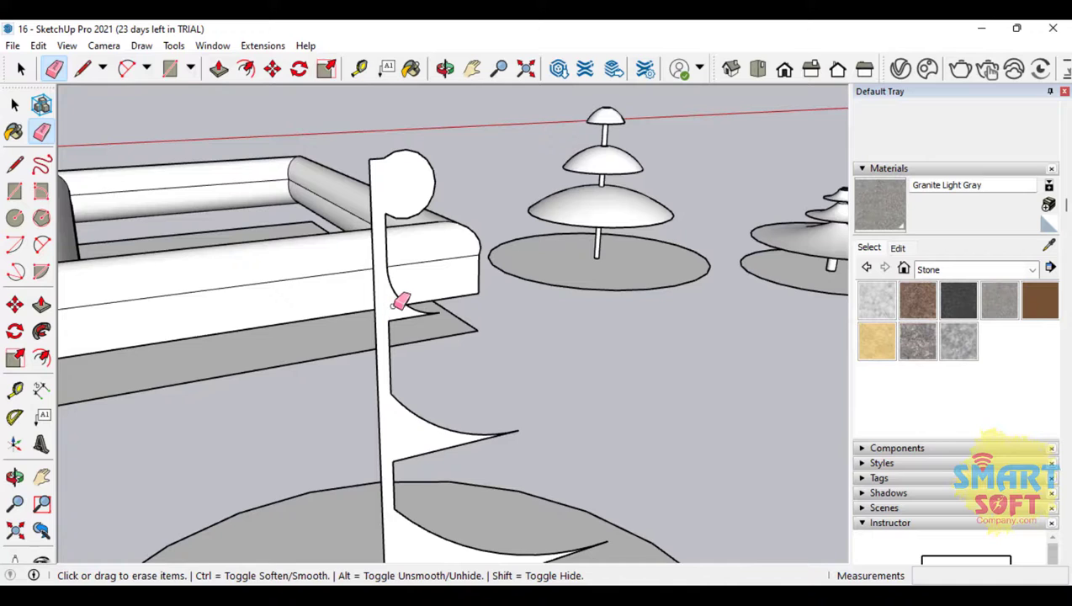
Sweep the merged tiered profile around the circular face beneath it with Follow Me.
click(22, 68)
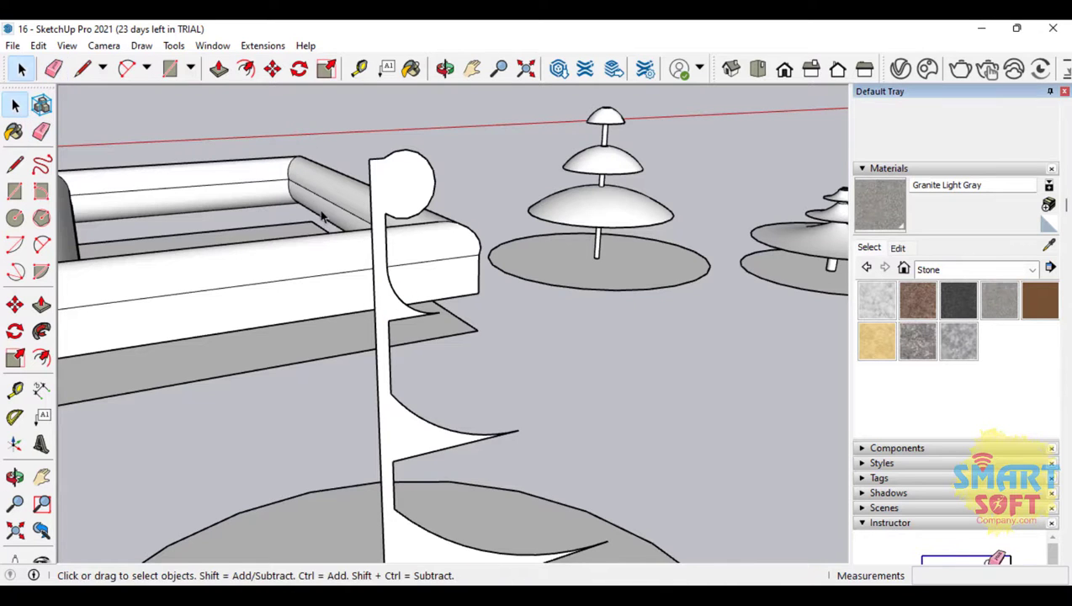
click(398, 199)
scroll(400, 252, down, 2)
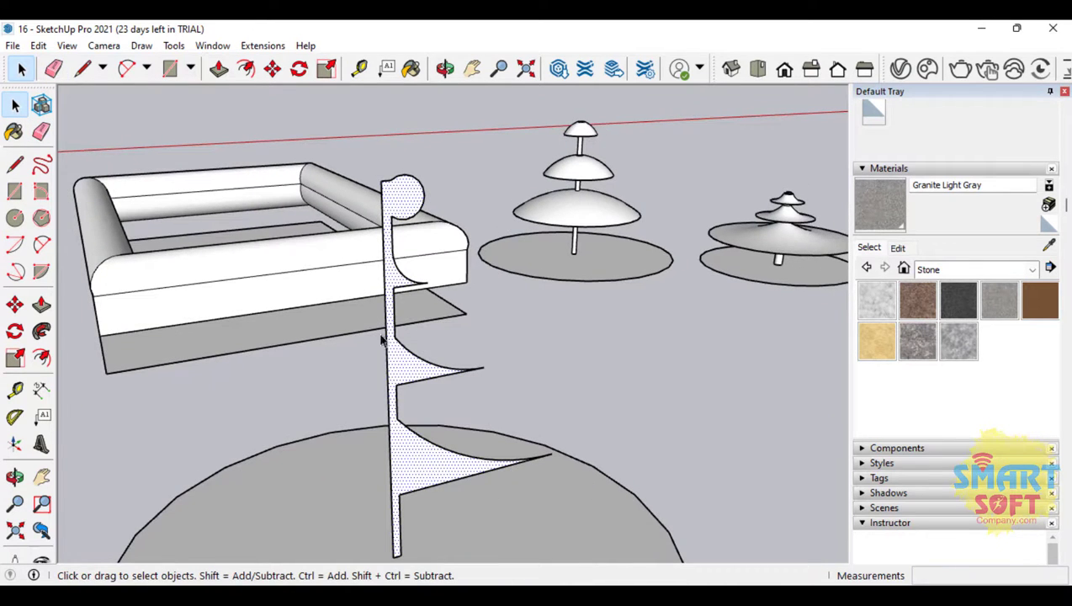
click(311, 496)
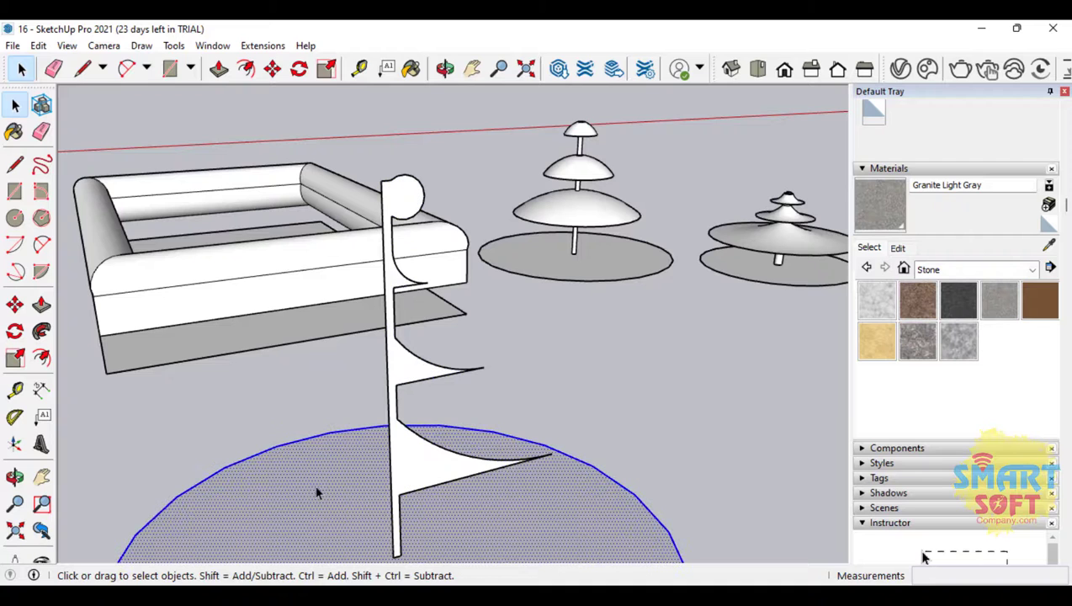
click(42, 331)
click(407, 364)
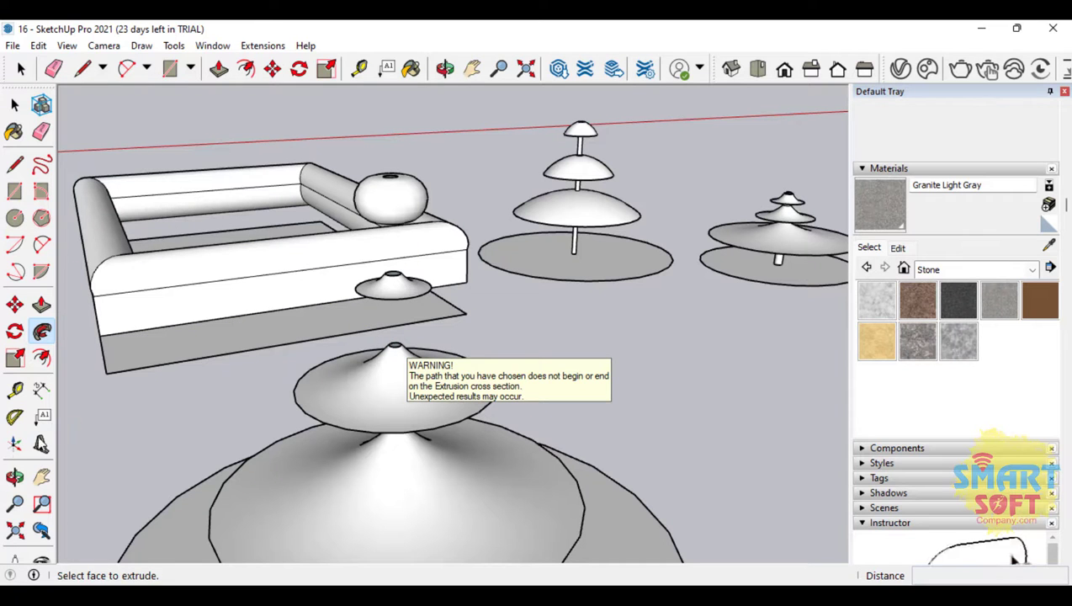
Examine the swept tiered shape and the other Follow Me models from several angles, and minimize the window.
click(14, 476)
drag(353, 395, 101, 400)
drag(369, 489, 635, 297)
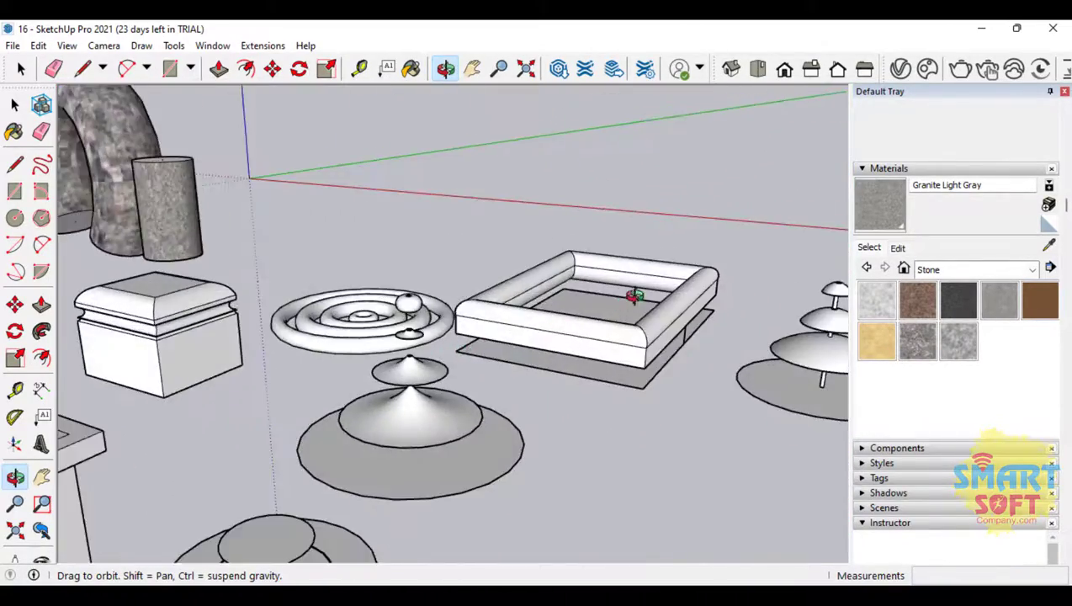
scroll(635, 298, down, 3)
drag(567, 335, 321, 360)
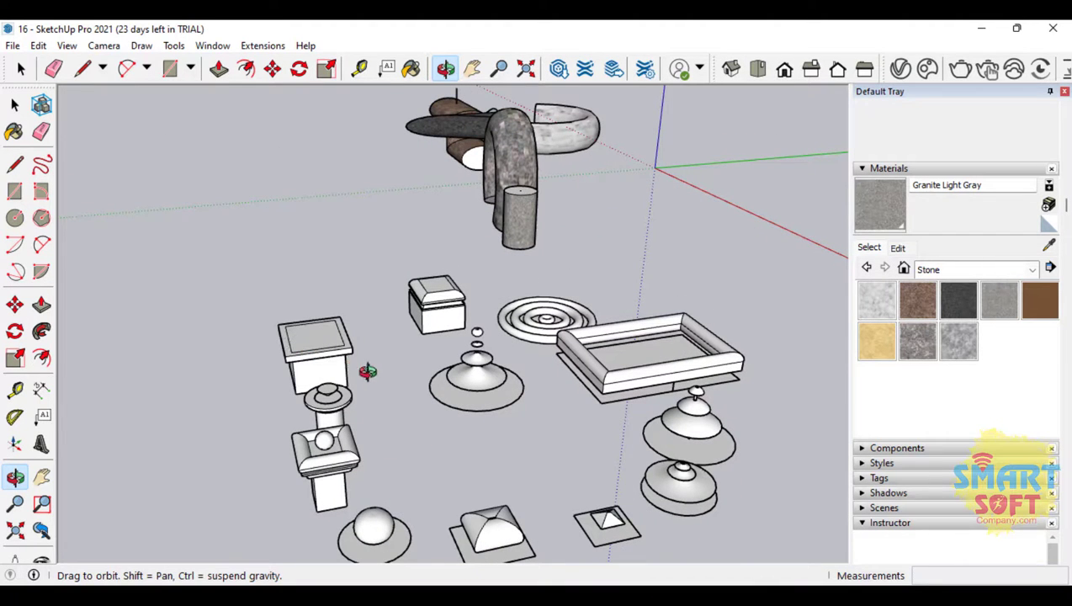
drag(361, 304, 515, 425)
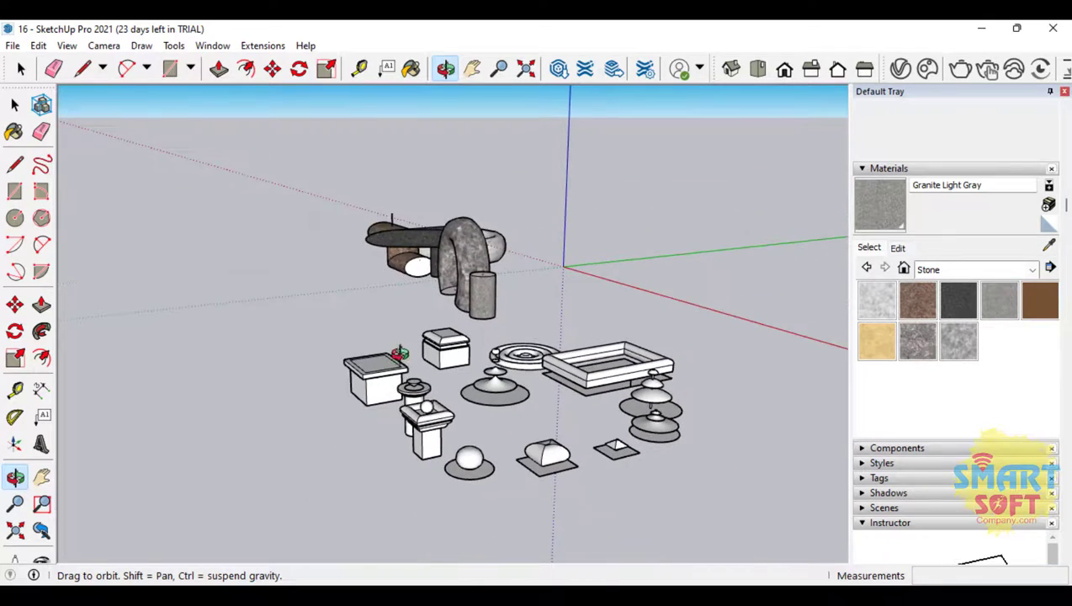
drag(395, 353, 714, 400)
scroll(715, 413, up, 2)
scroll(711, 454, up, 2)
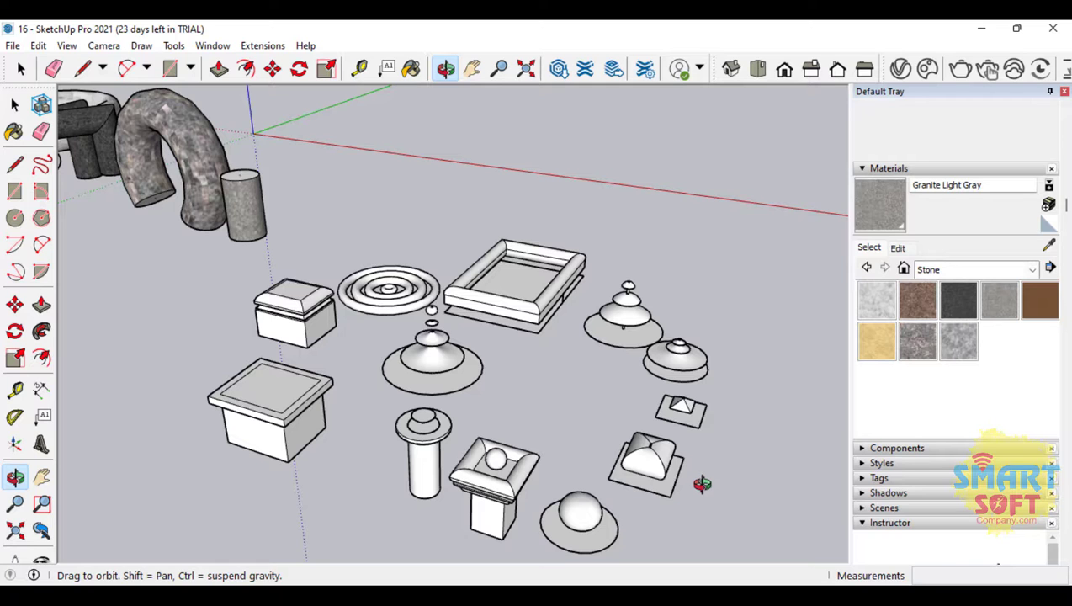
scroll(458, 299, down, 2)
scroll(391, 301, down, 2)
scroll(436, 426, up, 3)
scroll(410, 387, up, 2)
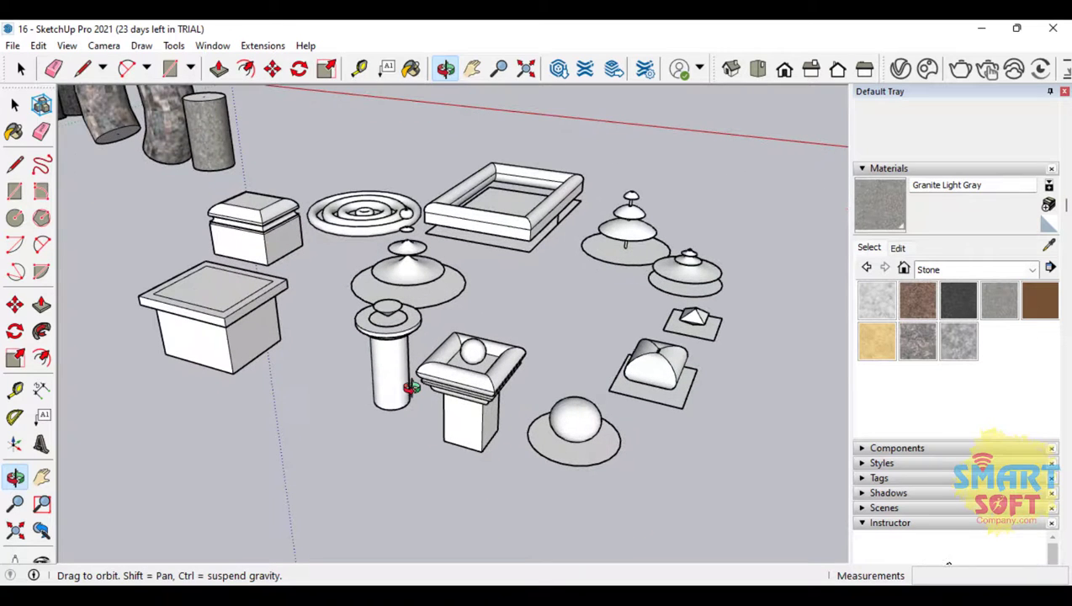
drag(360, 236, 377, 280)
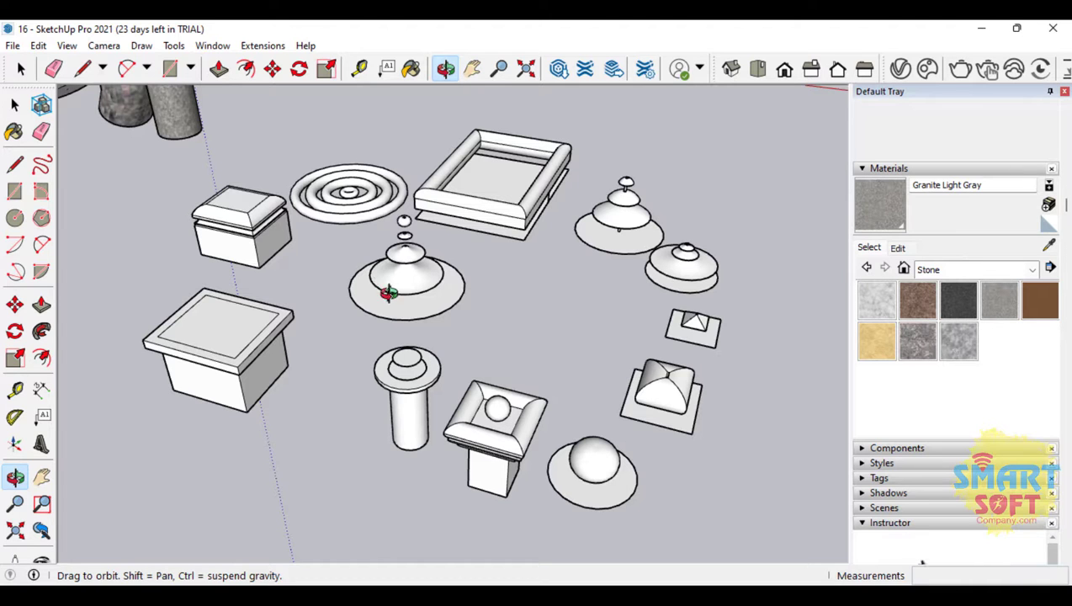
click(979, 27)
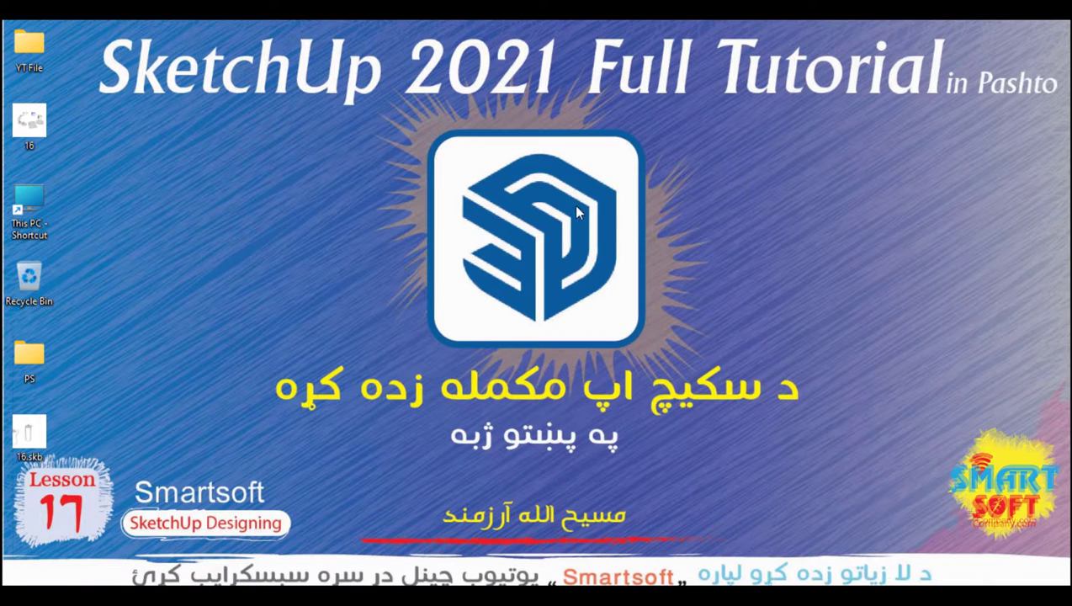